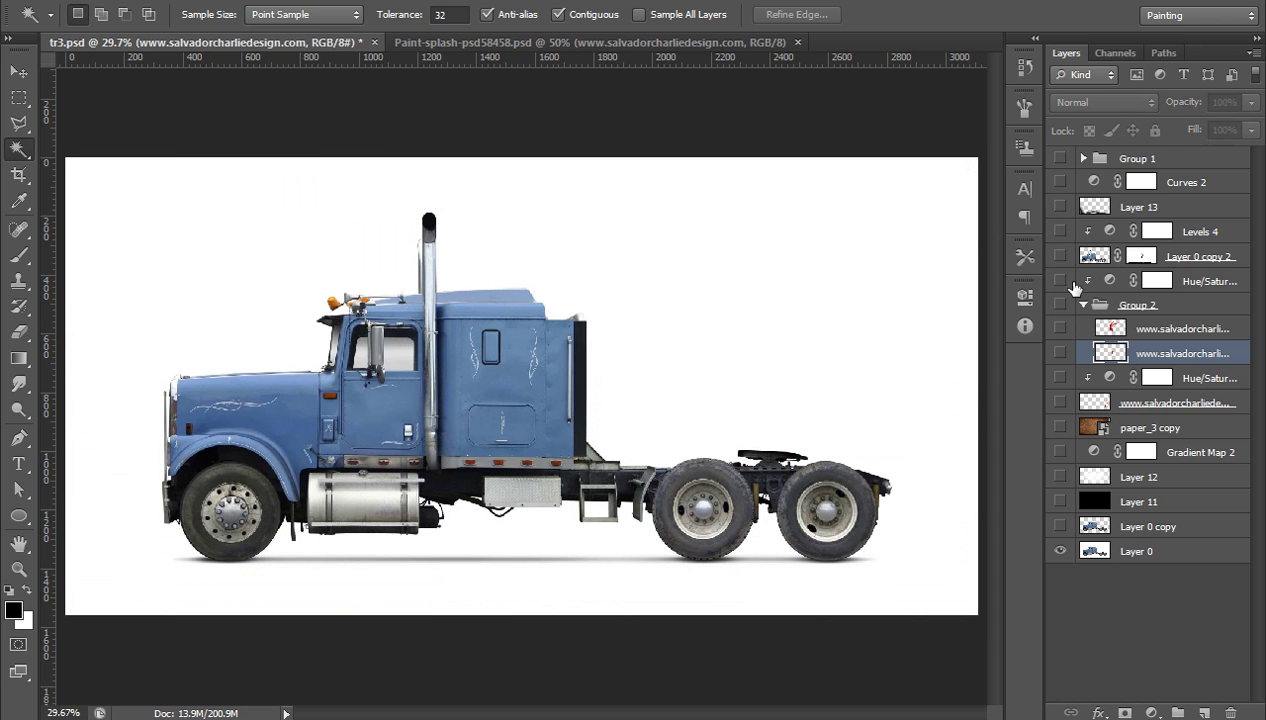
Toggle the visibility of the layers from Layer 11 up to Curves 2 to preview the truck composite.
left_click_drag(1060, 503, 1062, 190)
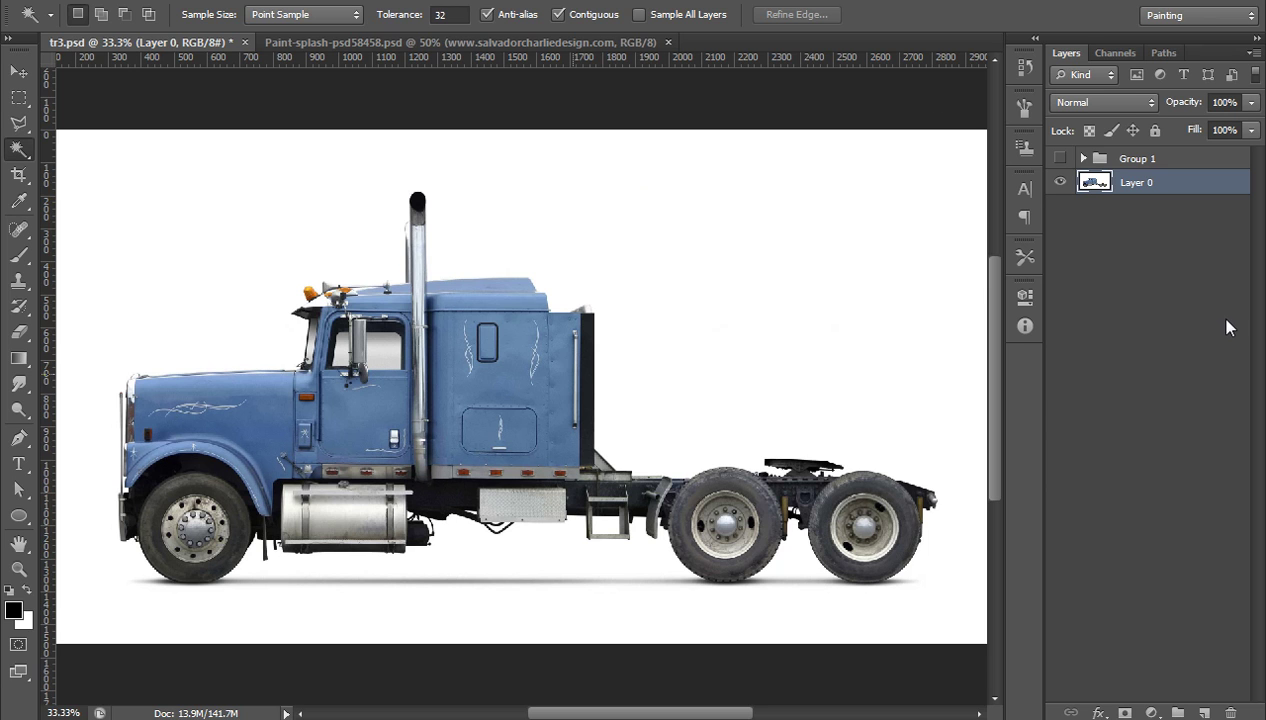
Duplicate Layer 0, erase the white background around the truck on the copy with the Magic Wand at tolerance 32, and hide the original.
key("ctrl+j")
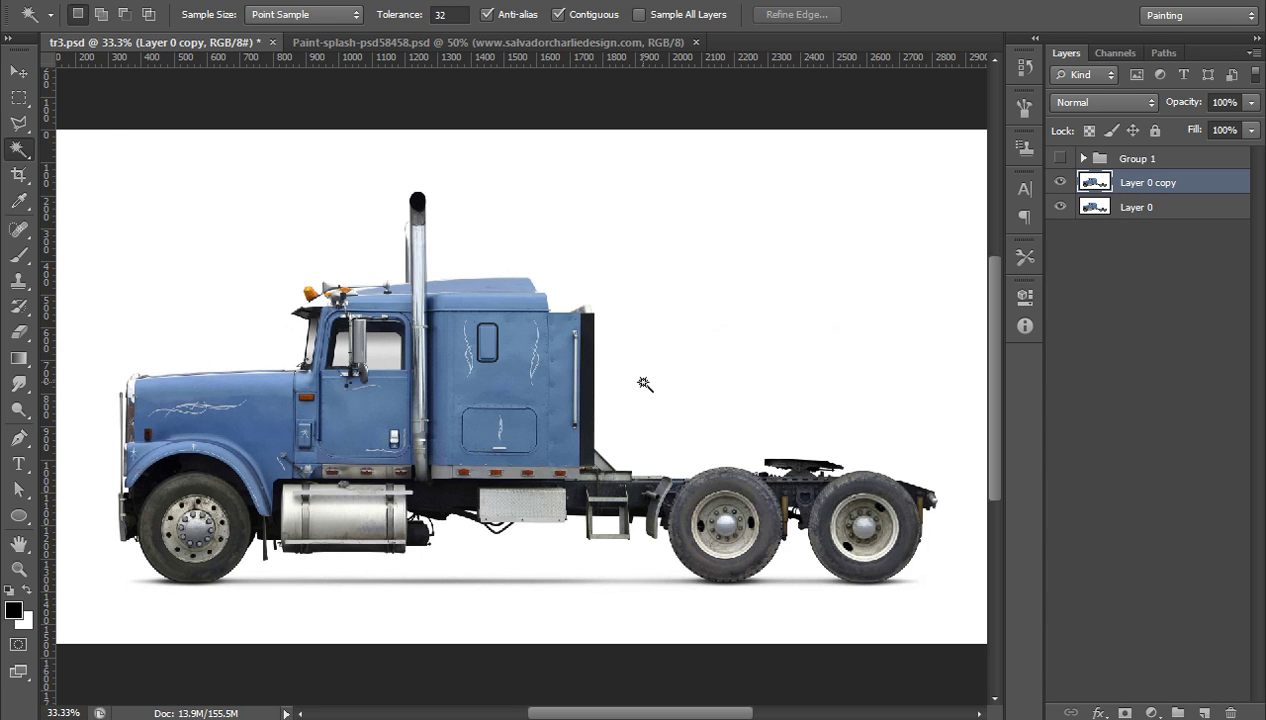
right_click(24, 152)
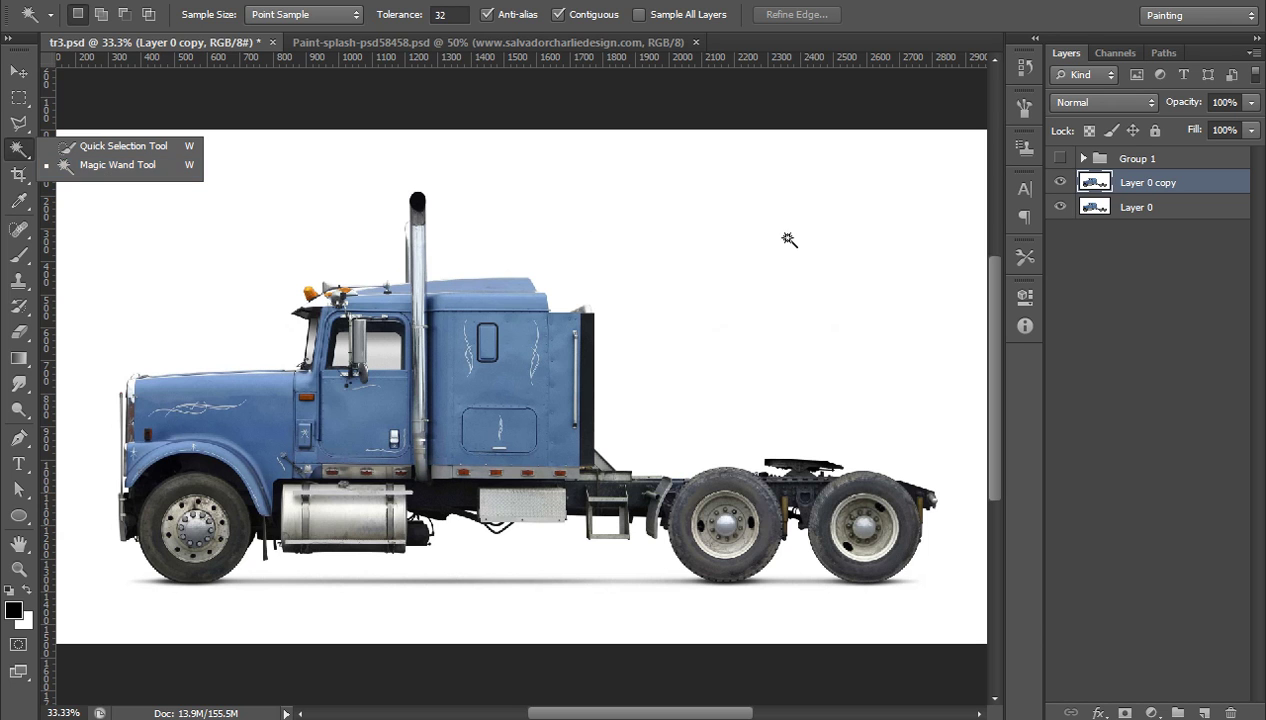
left_click(745, 283)
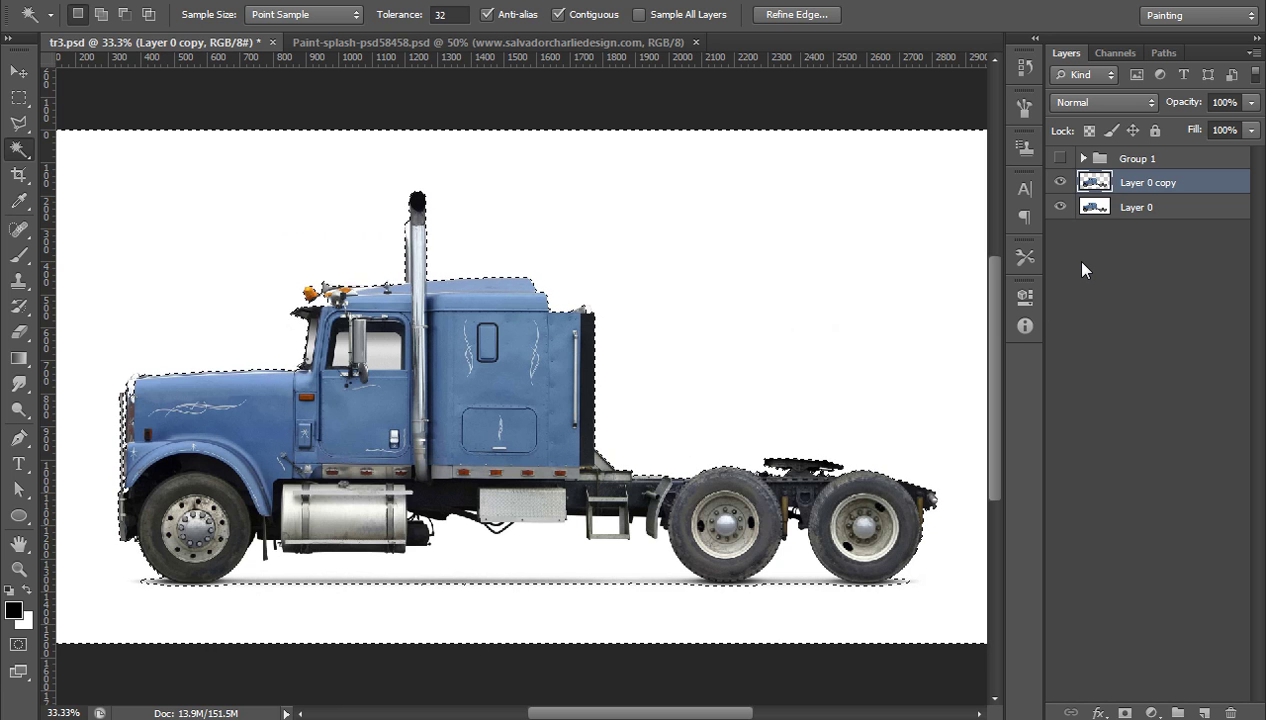
key("ctrl+d")
left_click(1060, 183)
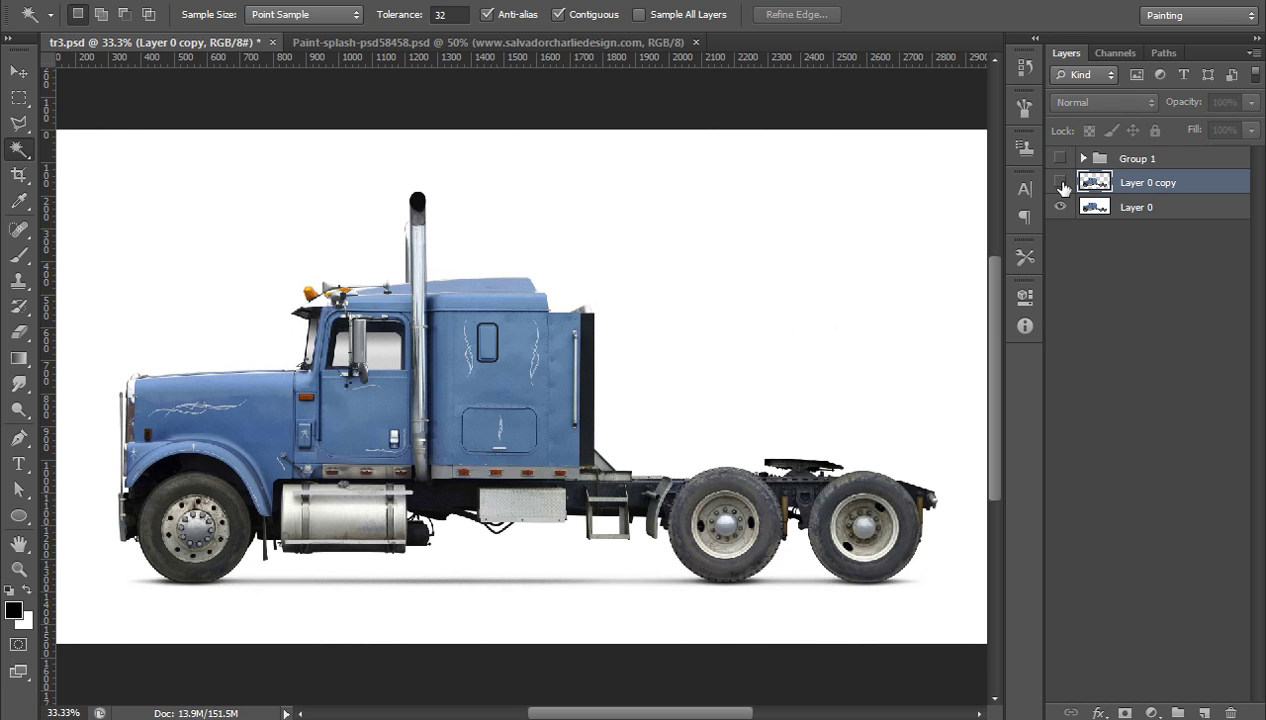
left_click(1060, 183)
left_click(1060, 207)
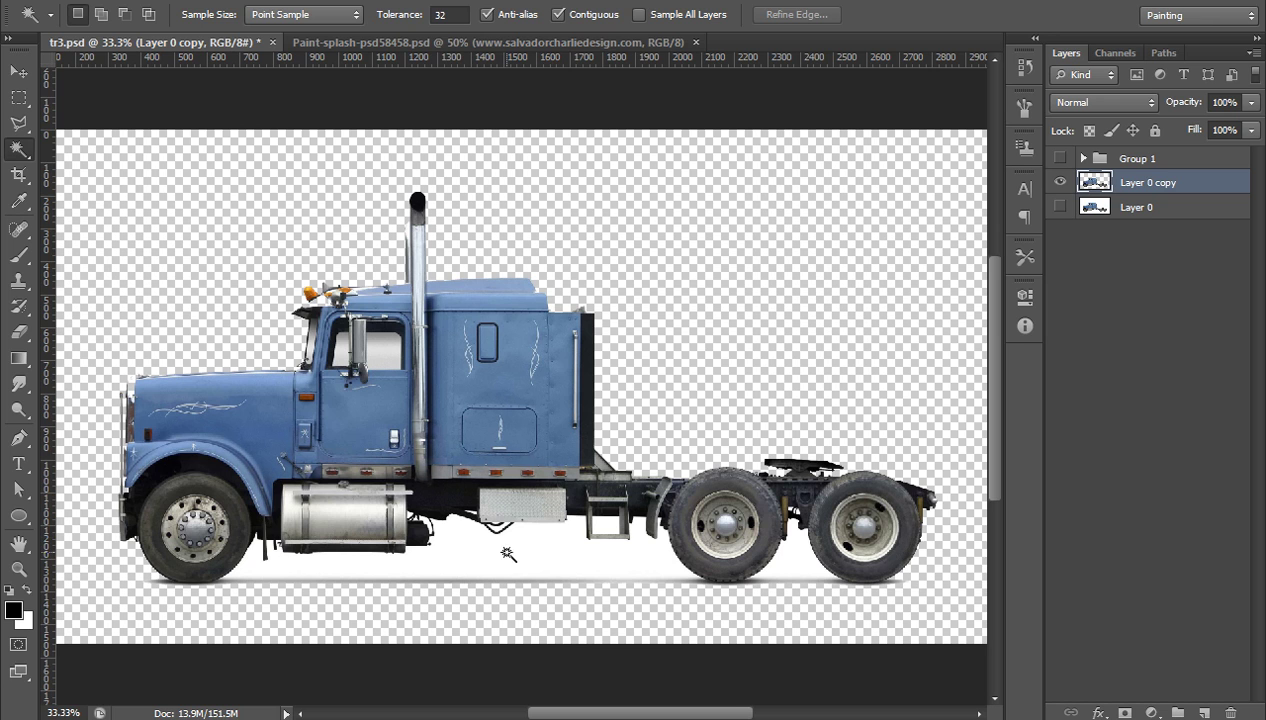
Delete the leftover white areas beneath the chassis, between the rear wheels and inside the cab window with the Magic Wand.
left_click(568, 566)
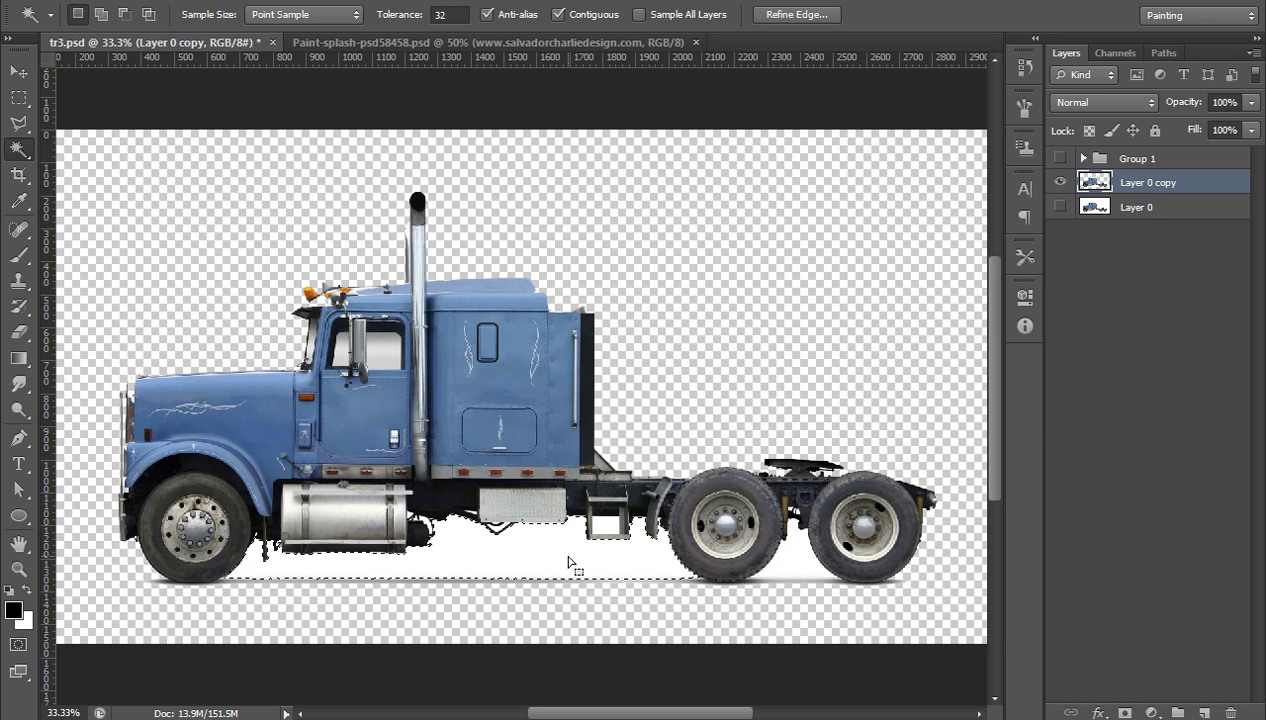
left_click(568, 563)
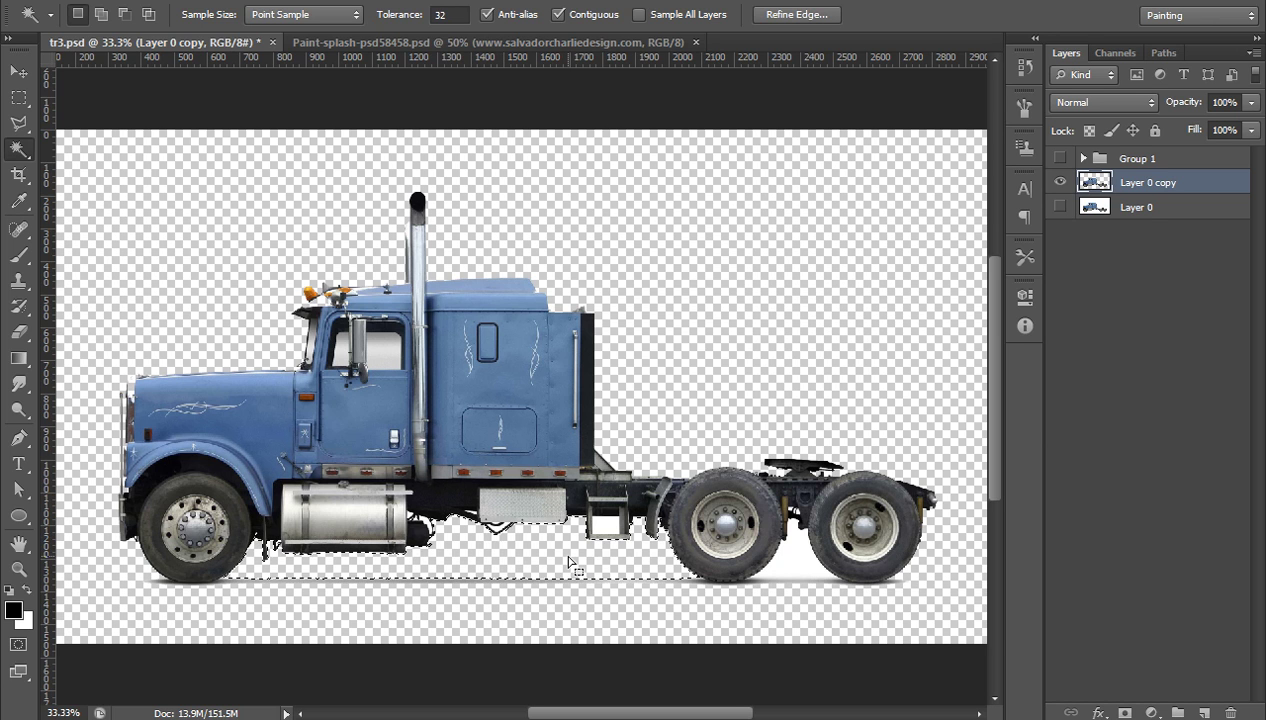
left_click(798, 570)
left_click(397, 355)
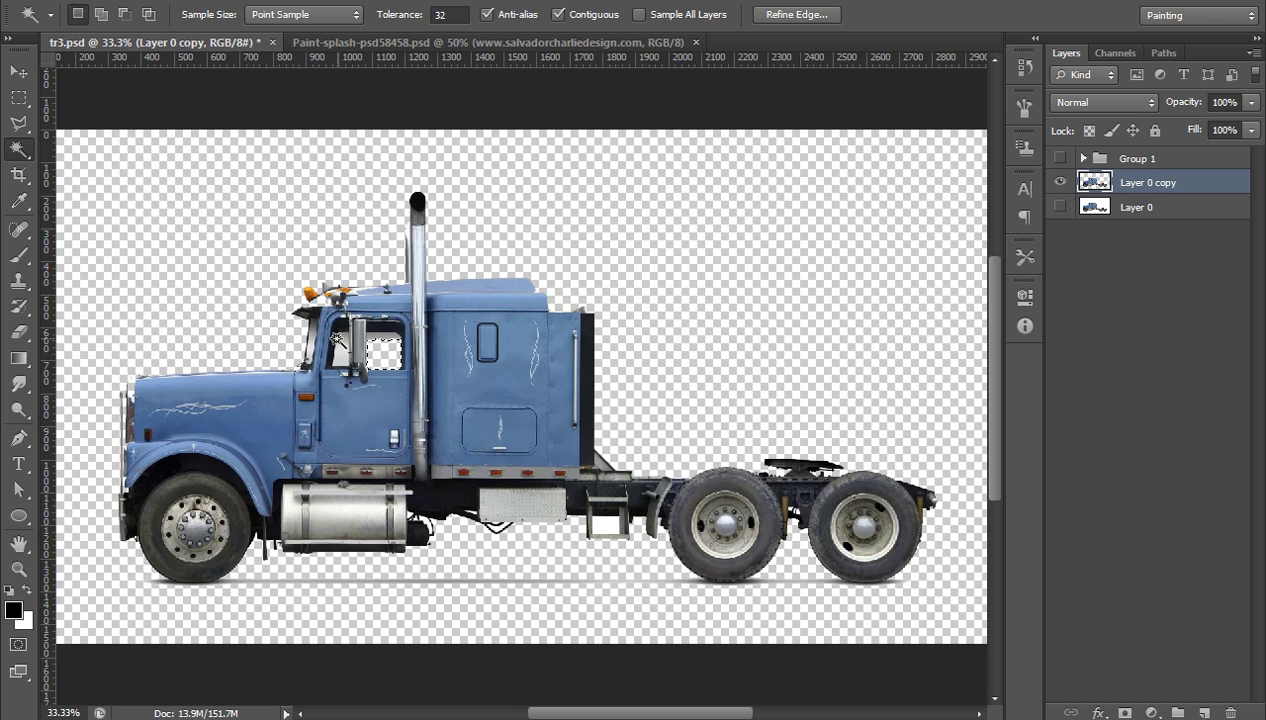
left_click(341, 352)
key("ctrl+d")
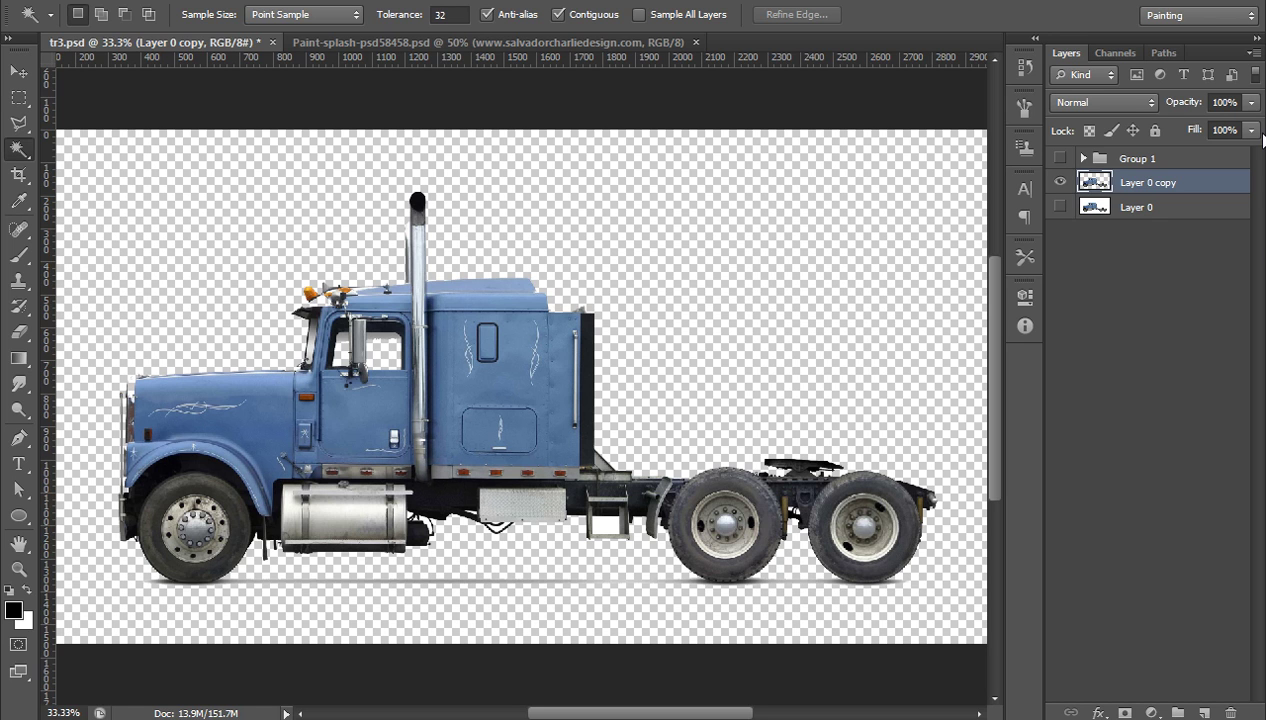
Duplicate the truck cutout layer and smudge the rear edge of the sleeper cab outward with the Smudge tool at 20% strength.
key("ctrl+j")
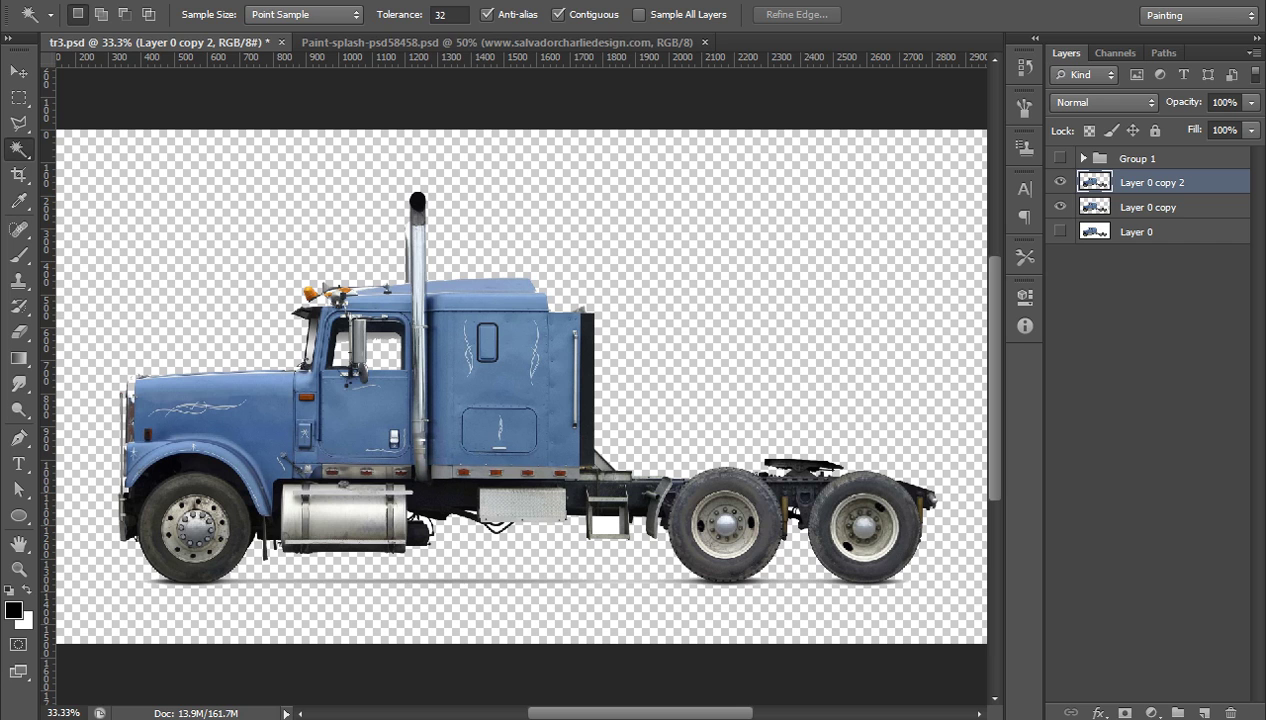
left_click(27, 416)
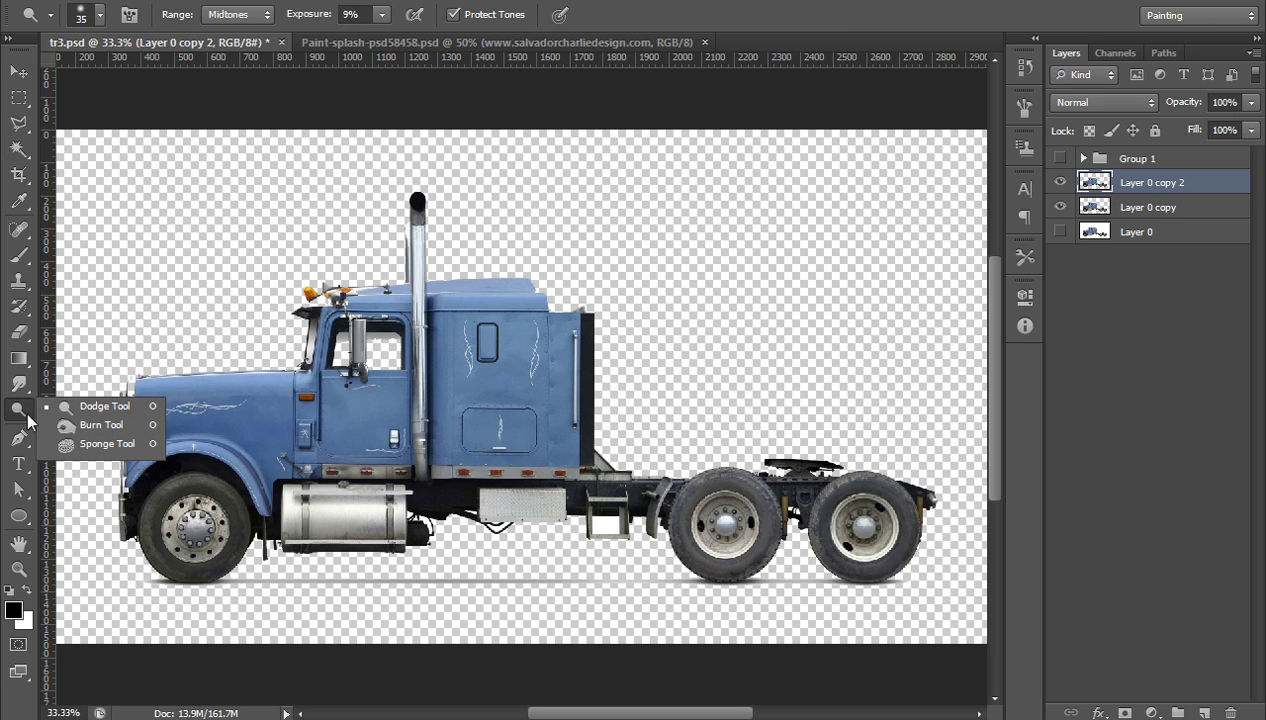
left_click(19, 383)
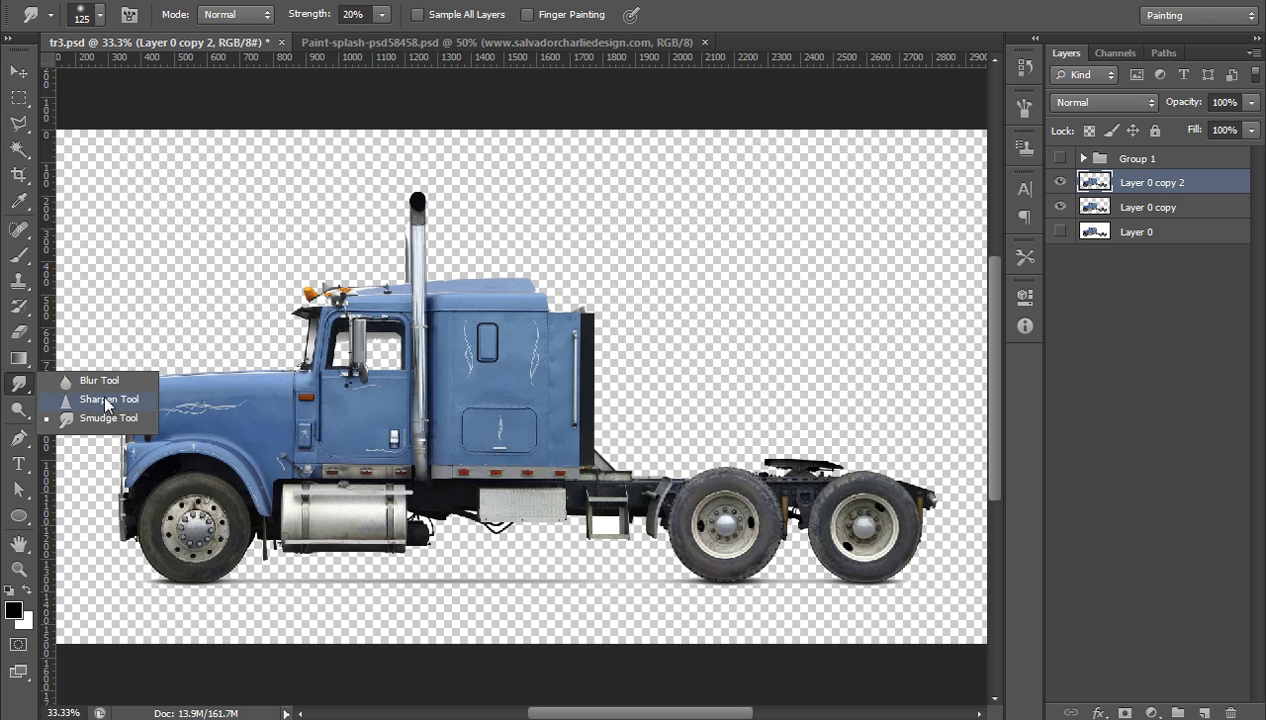
left_click(120, 428)
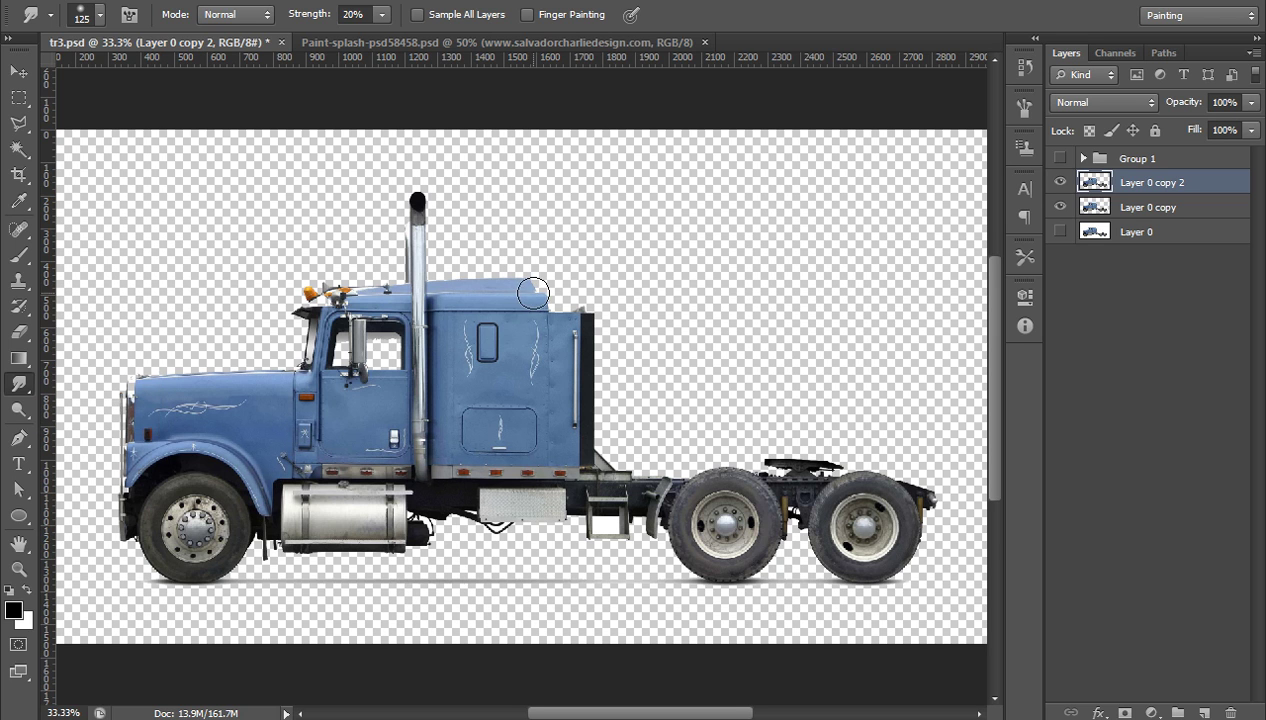
mouse_move(530, 306)
left_mouse_down()
mouse_move(552, 283)
mouse_move(545, 263)
mouse_move(536, 305)
mouse_move(580, 290)
mouse_move(546, 331)
mouse_move(588, 320)
mouse_move(560, 345)
mouse_move(607, 345)
mouse_move(572, 330)
mouse_move(596, 322)
mouse_move(603, 370)
mouse_move(580, 360)
mouse_move(565, 405)
mouse_move(560, 360)
left_mouse_up()
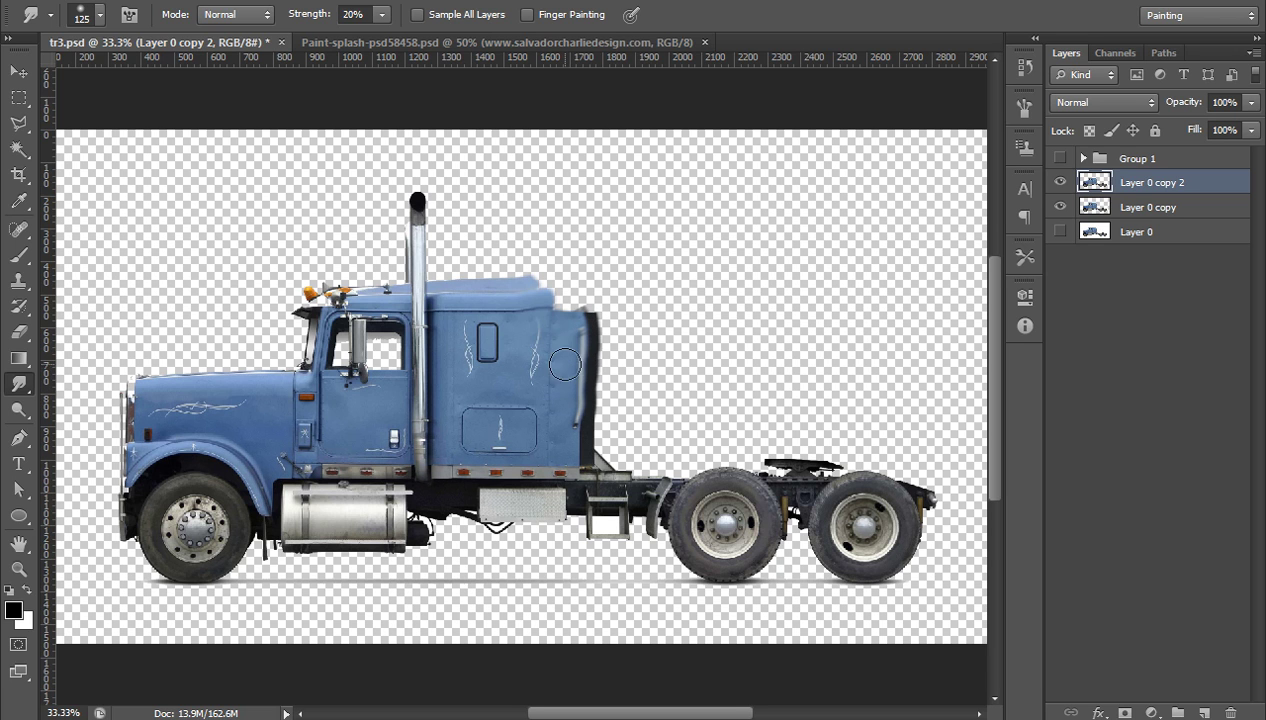
Set the Smudge strength to 28% and distort the back of the sleeper cab and the rearmost wheel further.
left_click_drag(309, 20, 320, 22)
mouse_move(575, 381)
left_mouse_down()
mouse_move(620, 365)
mouse_move(570, 360)
mouse_move(620, 320)
mouse_move(568, 325)
mouse_move(603, 303)
mouse_move(588, 302)
mouse_move(582, 280)
mouse_move(596, 277)
mouse_move(518, 298)
mouse_move(543, 260)
mouse_move(545, 372)
mouse_move(621, 340)
mouse_move(573, 426)
mouse_move(627, 390)
mouse_move(585, 400)
mouse_move(562, 453)
mouse_move(622, 418)
left_mouse_up()
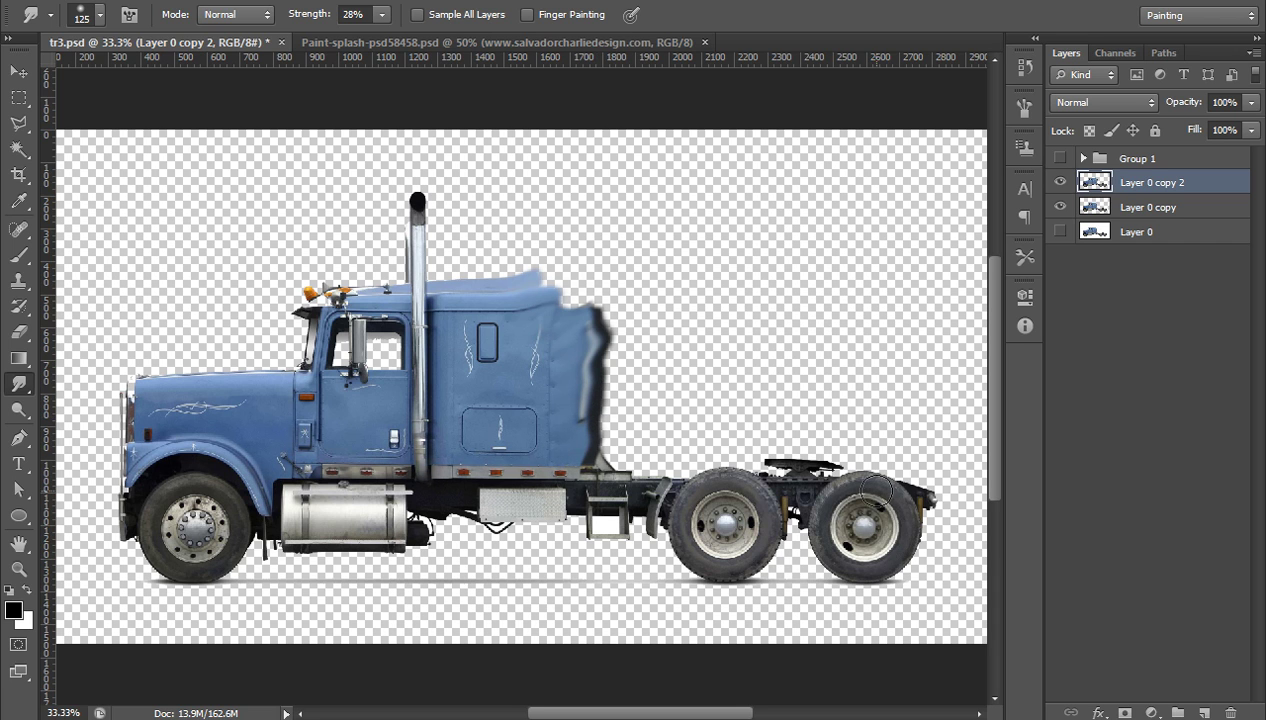
mouse_move(907, 469)
left_mouse_down()
mouse_move(880, 520)
mouse_move(948, 487)
mouse_move(901, 534)
mouse_move(942, 512)
mouse_move(875, 486)
mouse_move(889, 461)
mouse_move(902, 494)
mouse_move(932, 473)
mouse_move(917, 512)
mouse_move(935, 501)
mouse_move(901, 490)
mouse_move(914, 457)
left_mouse_up()
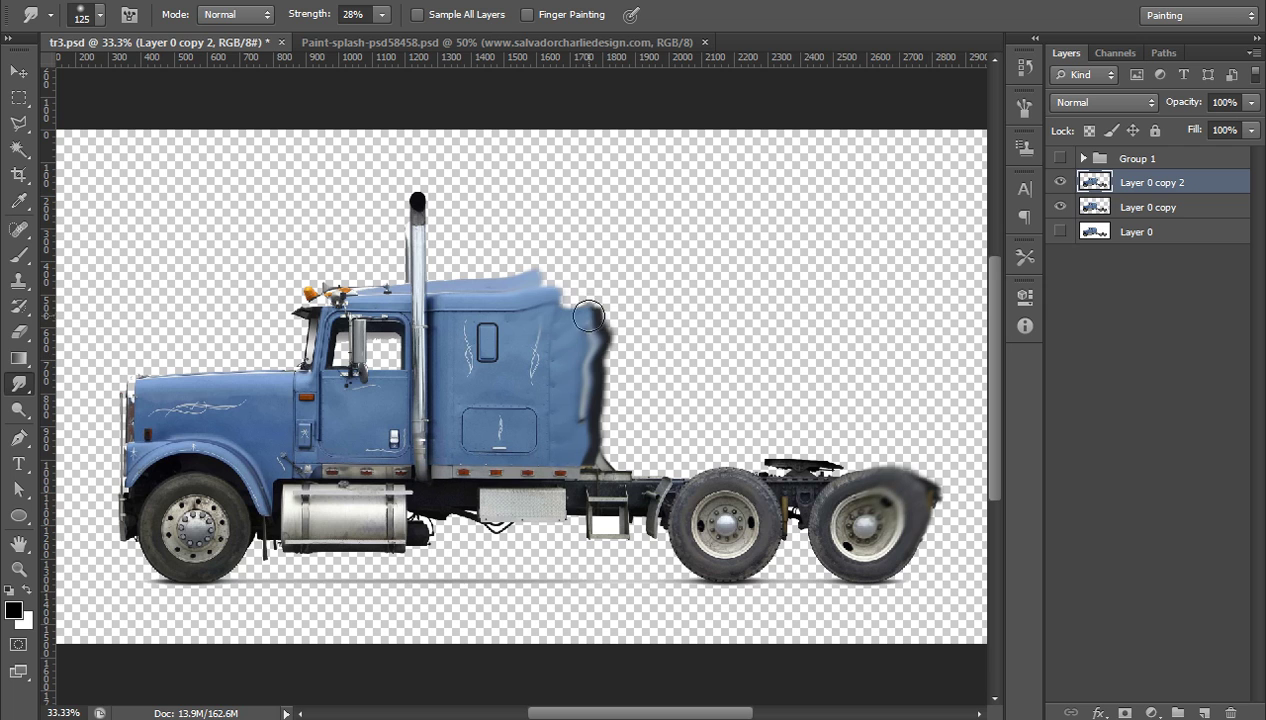
Bring the red splash from Paint-splash-psd58458.psd into tr3.psd and position it over the rear of the truck's sleeper cab.
key("ctrl+Tab")
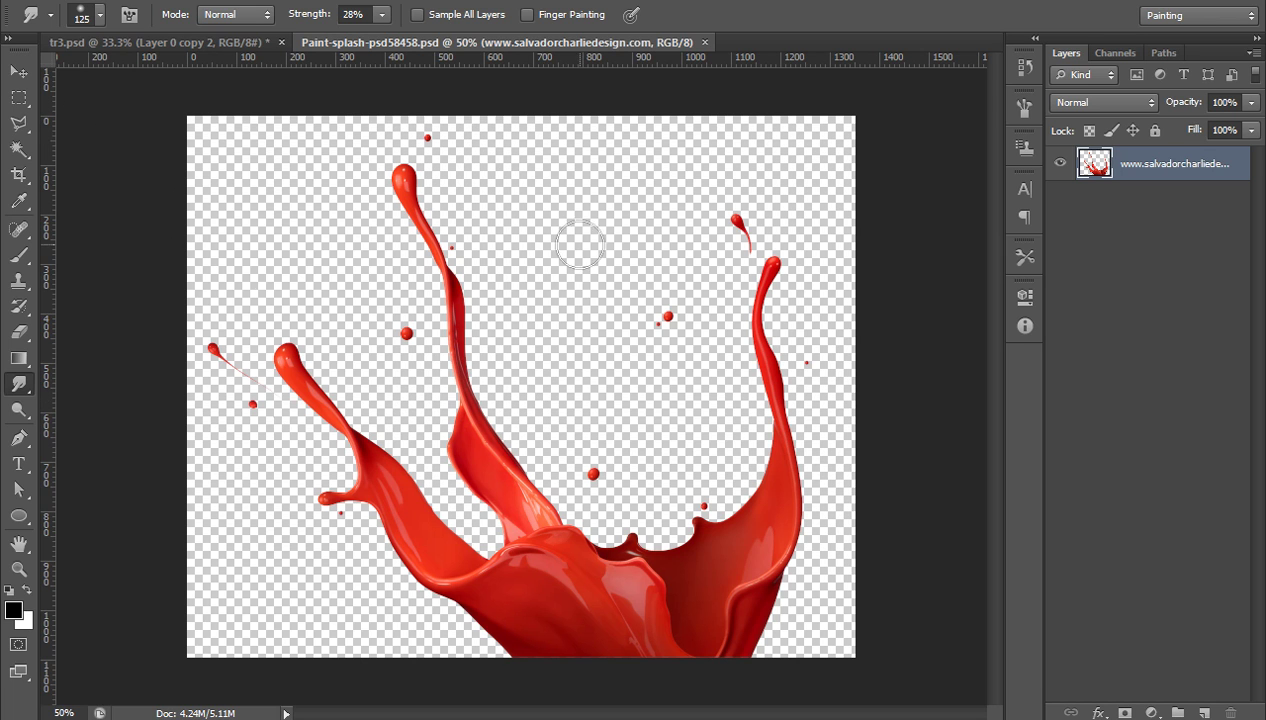
left_click(18, 72)
left_click_drag(548, 600, 738, 355)
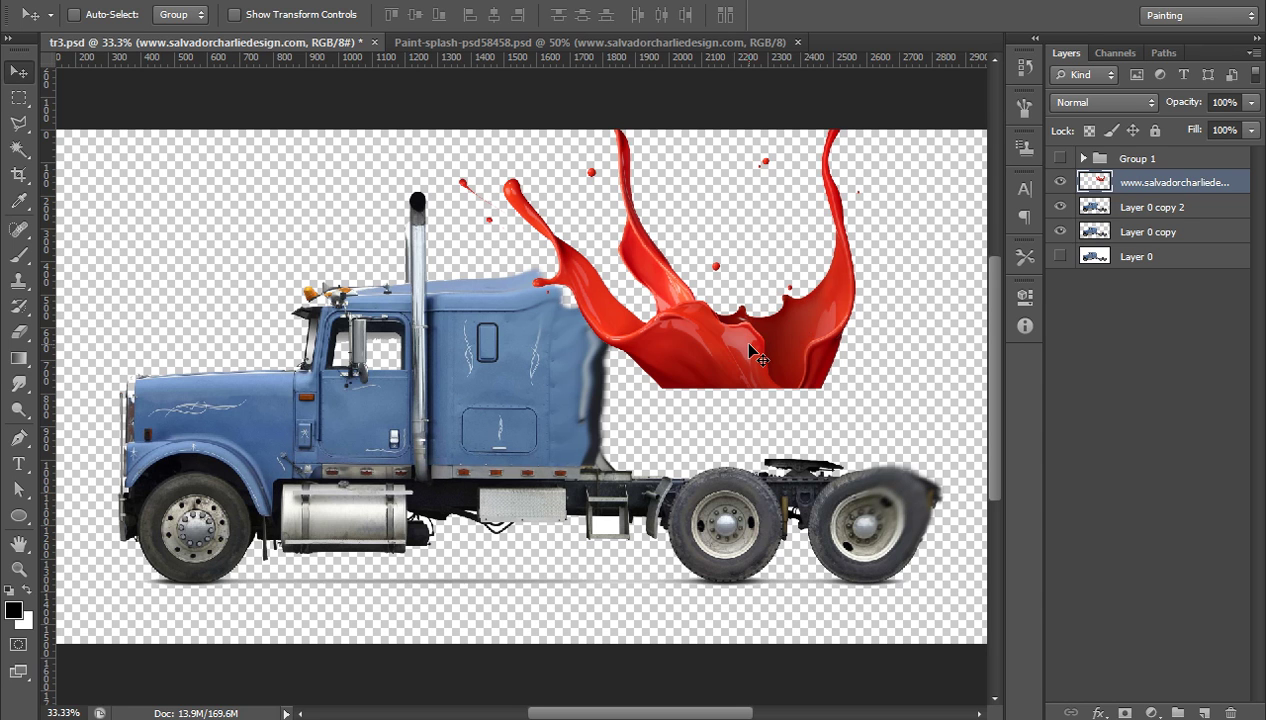
left_click_drag(752, 350, 671, 430)
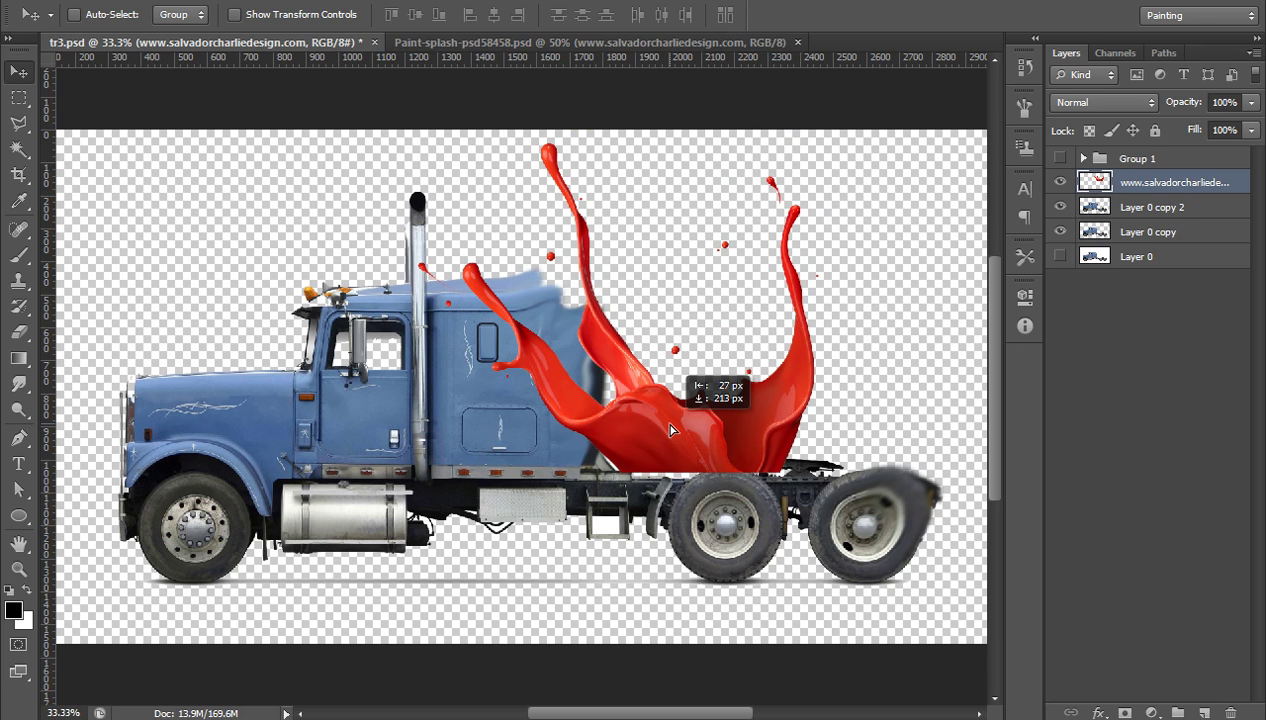
left_click_drag(671, 430, 600, 414)
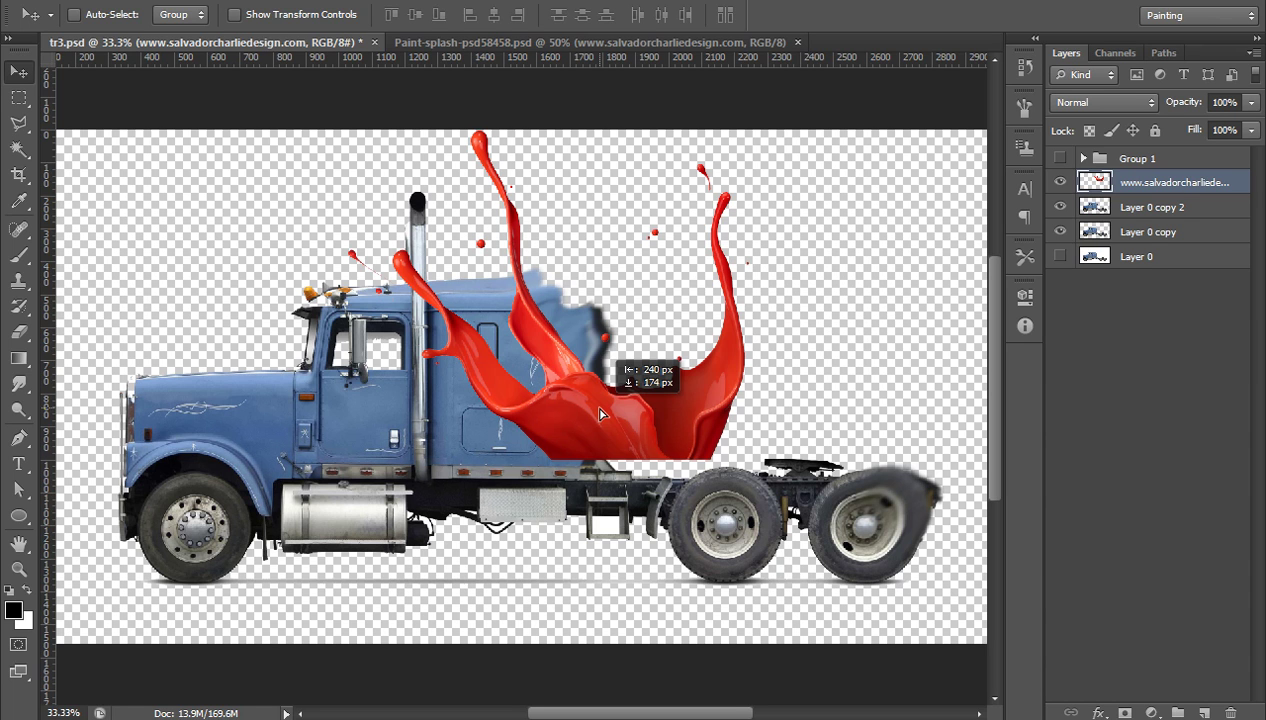
left_click_drag(601, 414, 600, 413)
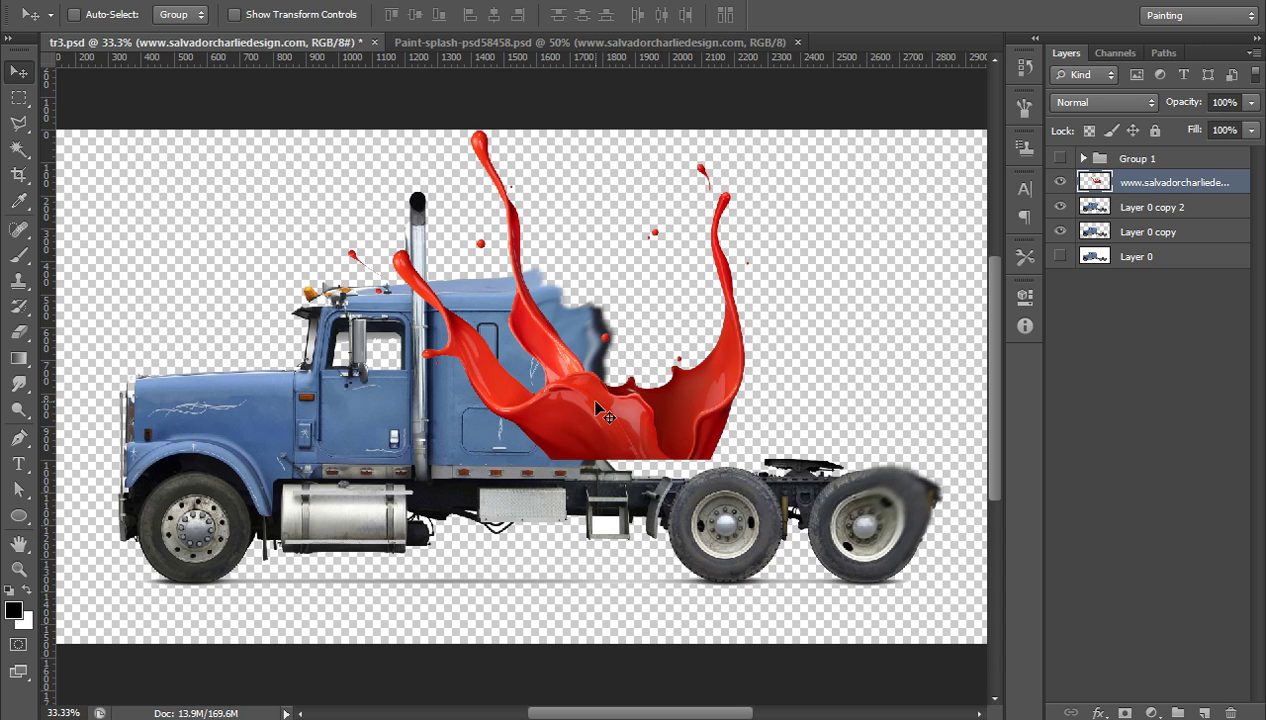
Hide Layer 0 copy and move the smudged truck on Layer 0 copy 2 down and toward the canvas's left edge.
key("alt+bracketleft")
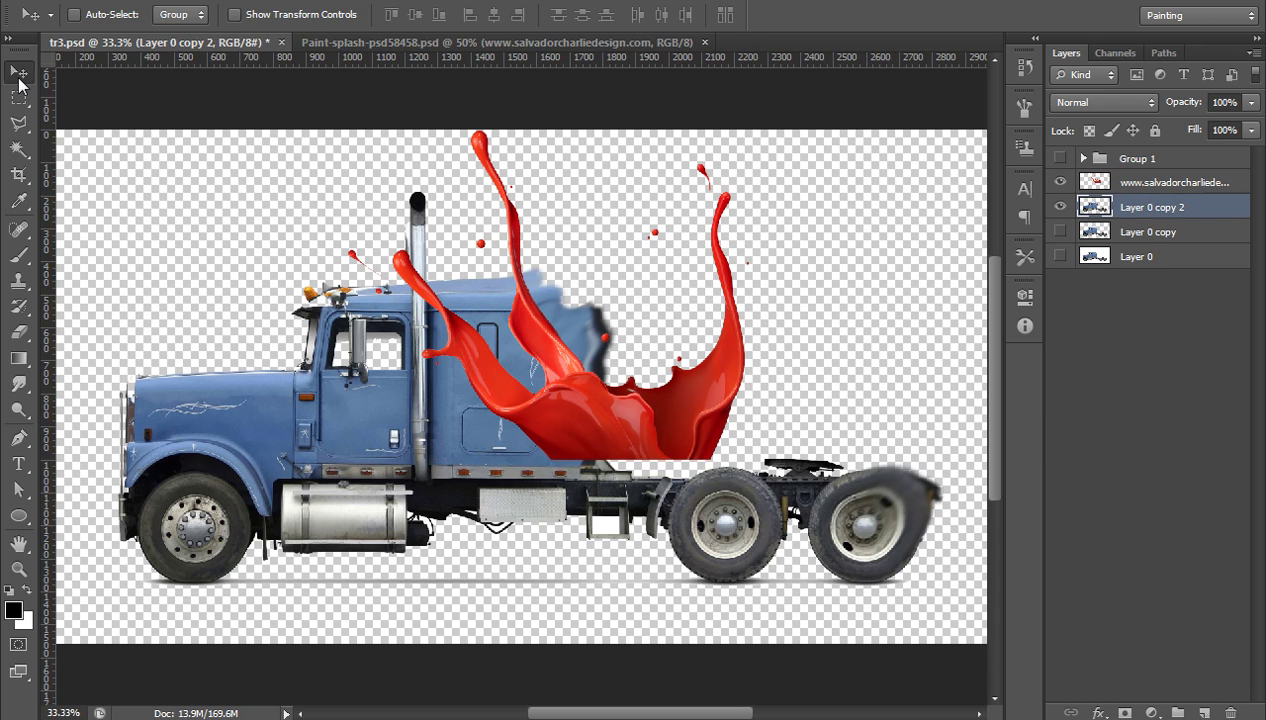
left_click_drag(447, 448, 434, 478)
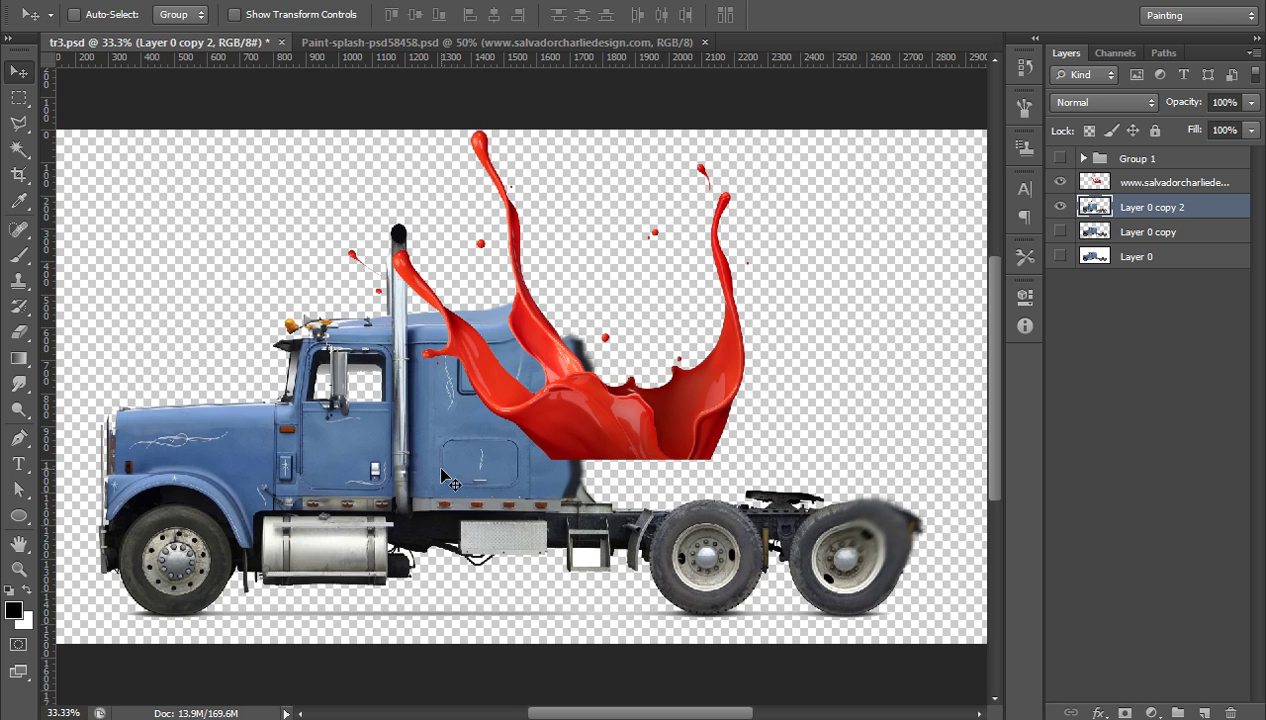
key("Down")
key("Down")
key("Down")
key("Down")
key("Down")
key("Down")
key("Down")
key("Down")
key("Down")
key("Down")
key("Down")
key("Down")
key("Down")
key("Down")
key("Down")
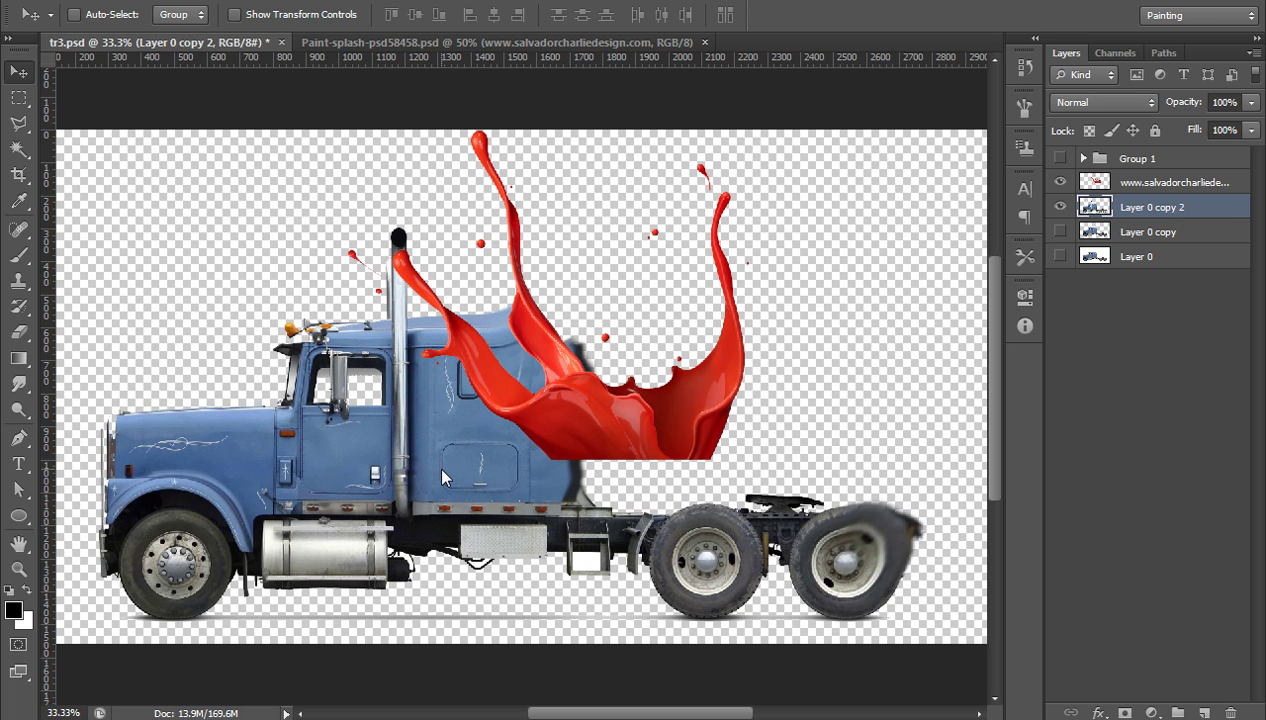
key("Down")
key("Down")
key("Down")
key("Down")
key("Down")
key("Down")
key("Left")
key("Left")
key("Left")
key("Left")
key("Left")
key("Left")
key("Left")
key("Left")
key("Left")
key("Left")
key("Left")
key("Left")
key("Left")
key("Left")
key("Left")
key("Left")
key("Left")
key("Left")
key("Left")
key("Left")
key("Left")
key("Left")
key("Left")
key("Left")
key("Left")
key("Left")
key("Left")
key("Left")
key("Left")
key("Left")
key("Left")
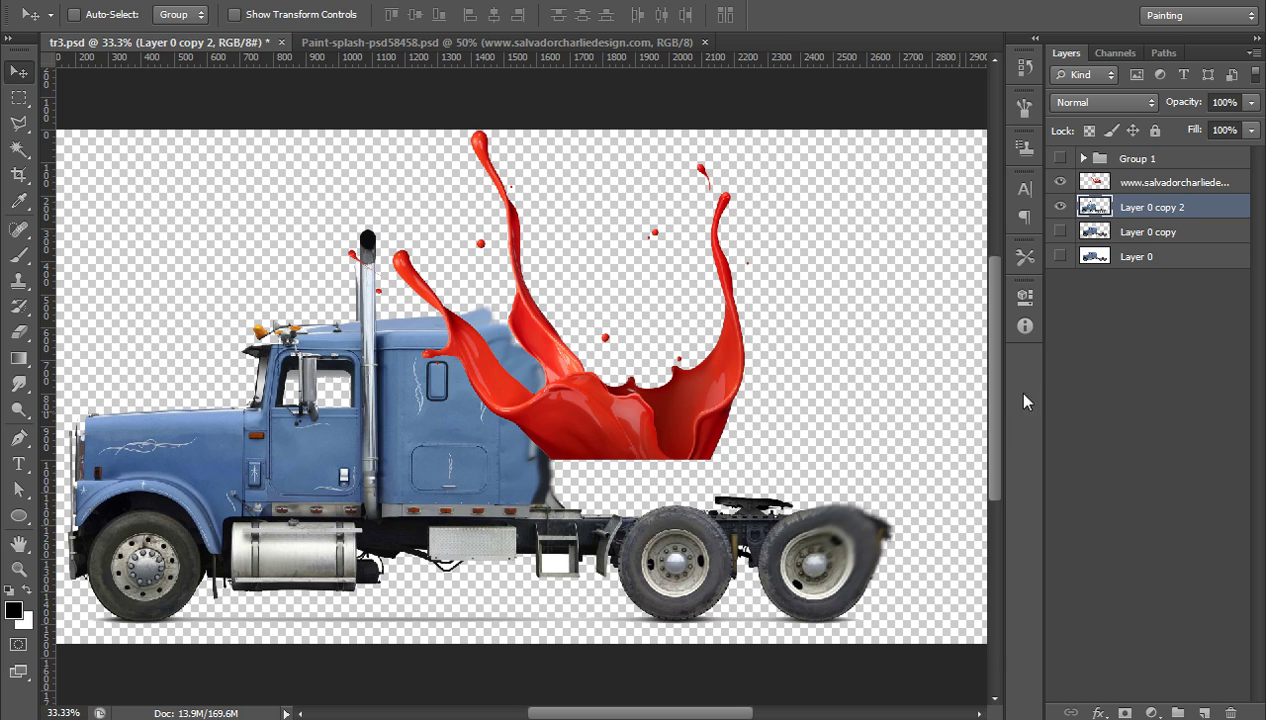
Duplicate the red paint splash layer four times.
left_click(1183, 188)
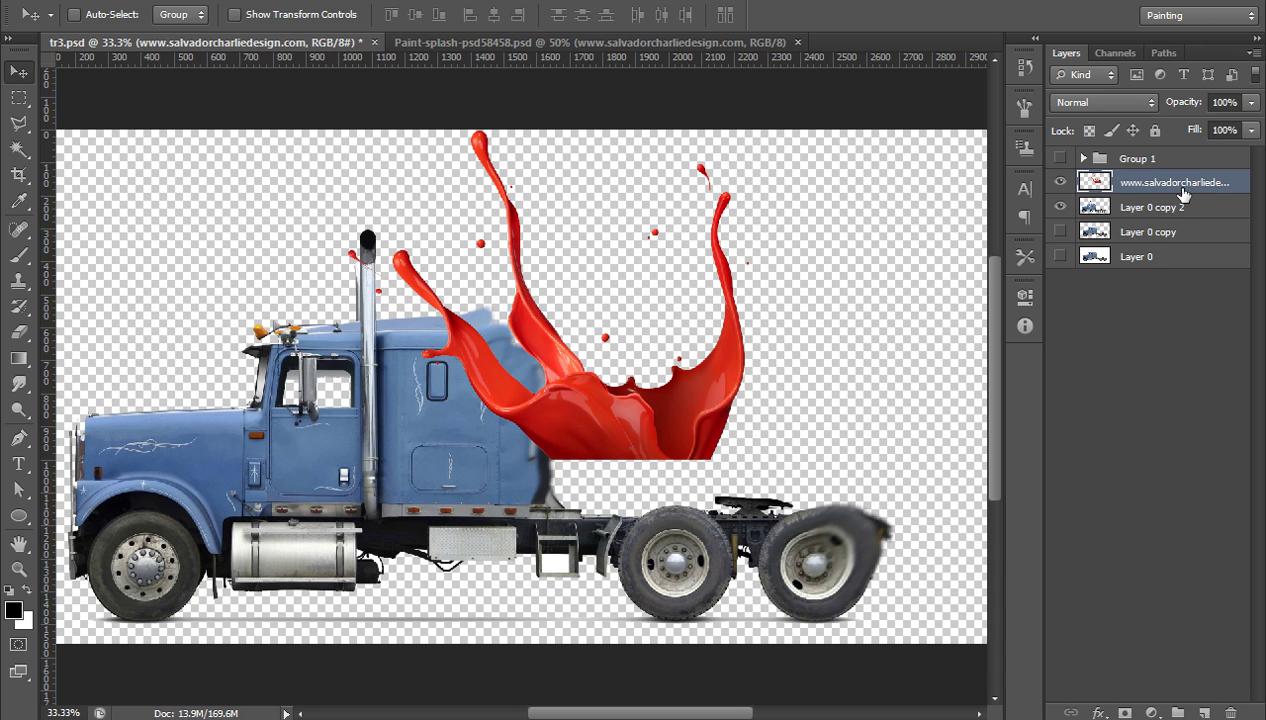
key("ctrl+j")
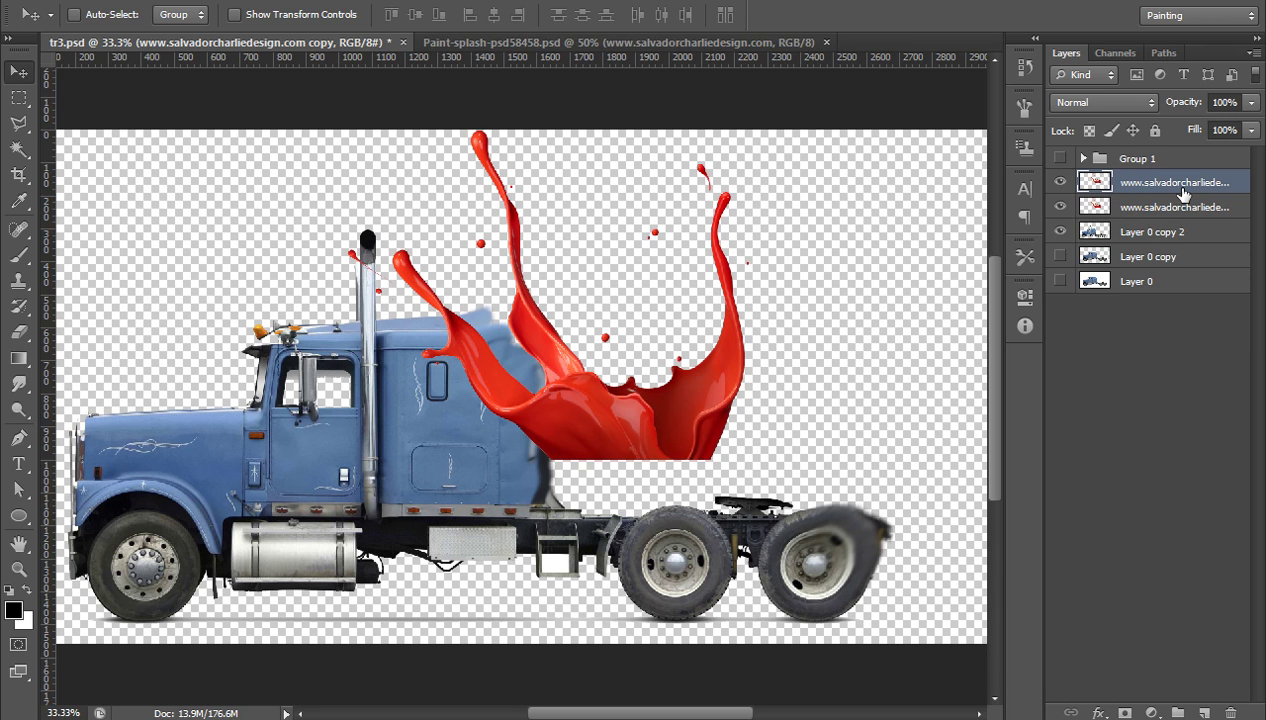
key("ctrl+j")
key("ctrl+j")
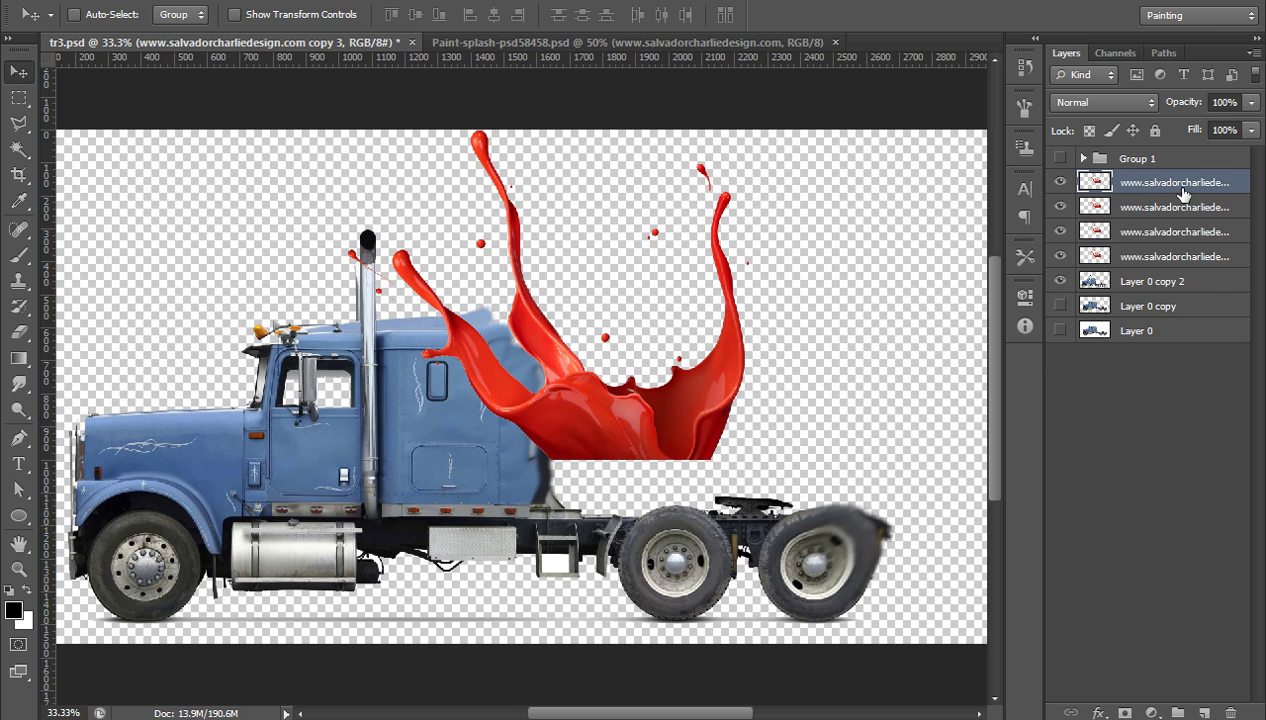
key("ctrl+j")
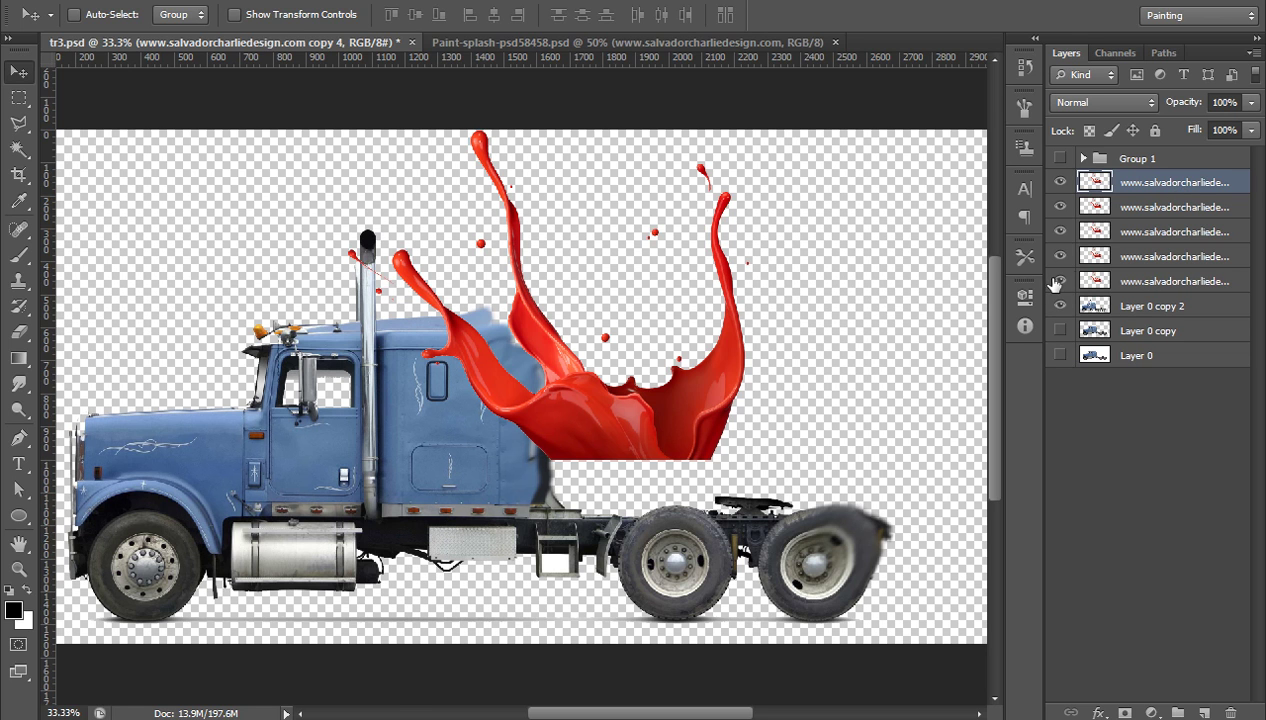
Rotate all five paint splash layers together by 90° clockwise and hide all of them except the uppermost one.
left_click(1194, 282, "shift")
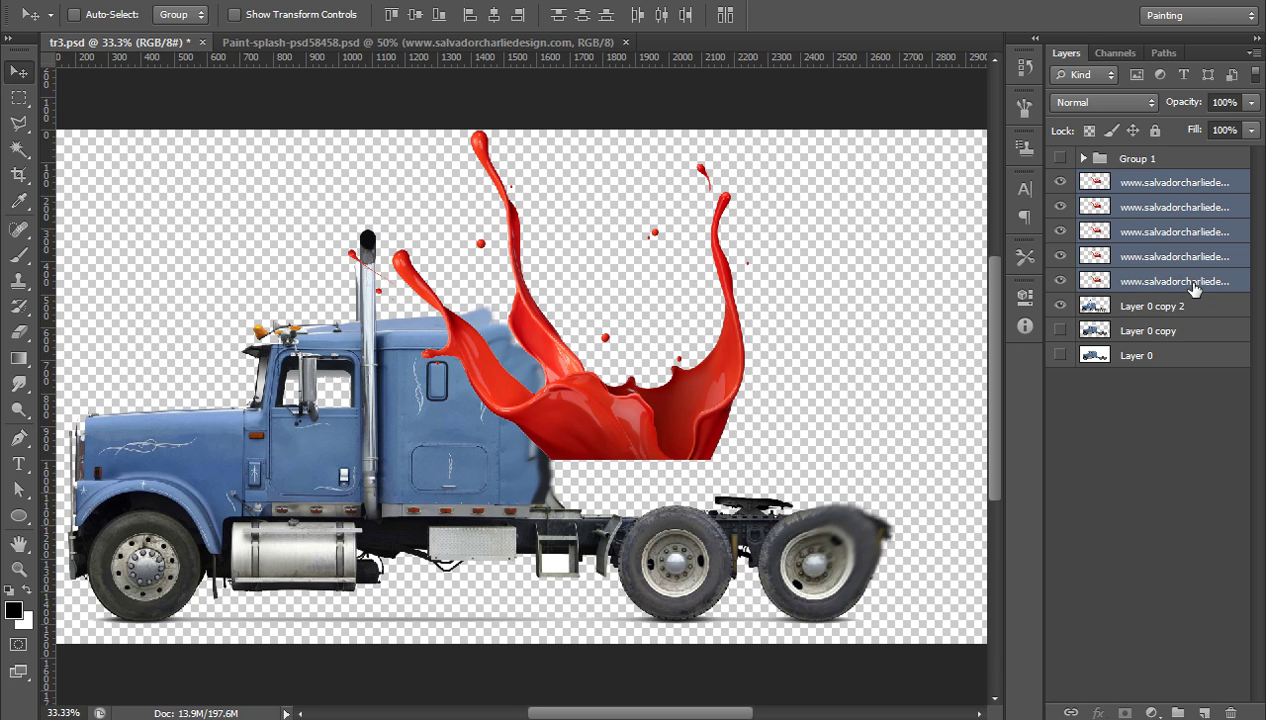
key("ctrl+t")
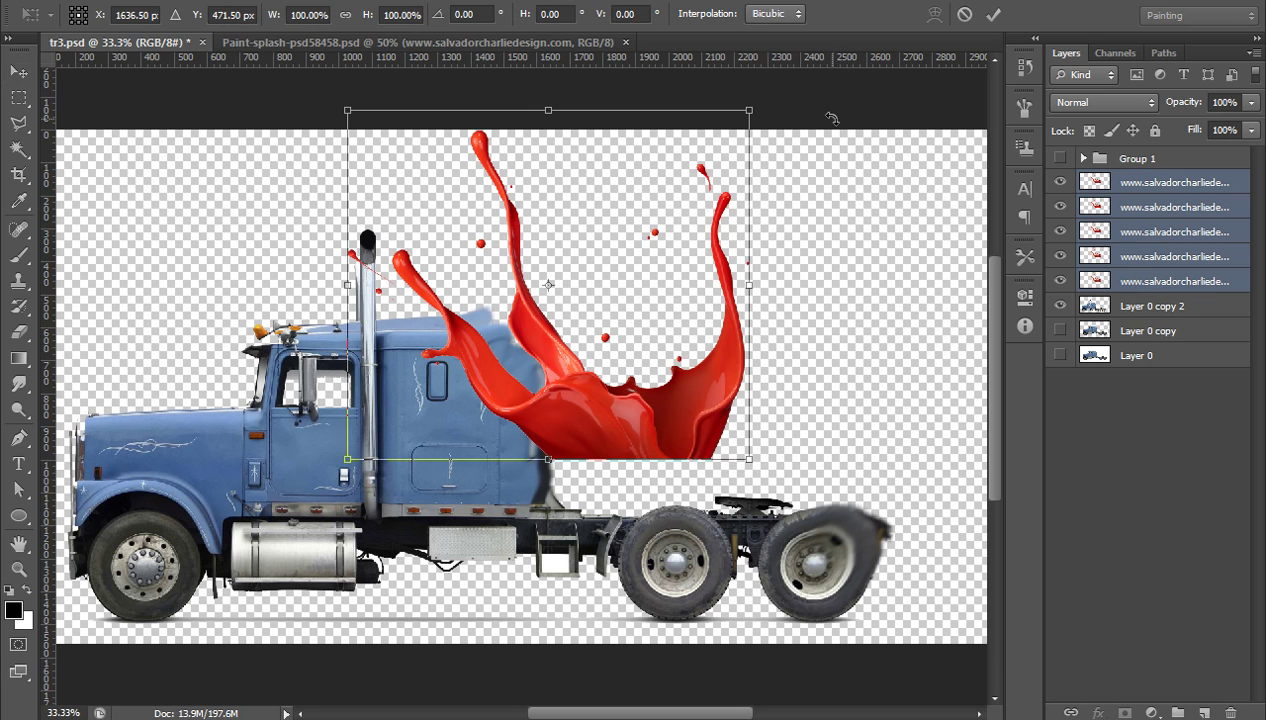
left_click_drag(831, 112, 725, 506)
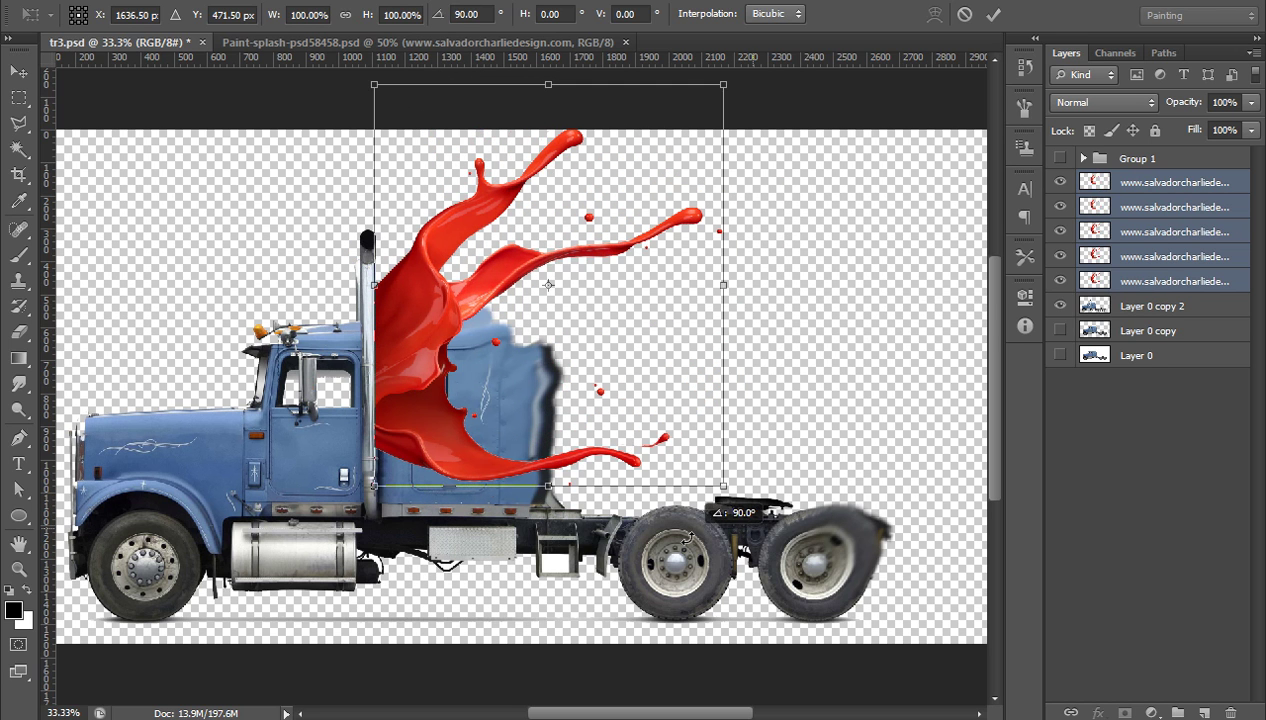
left_click(991, 15)
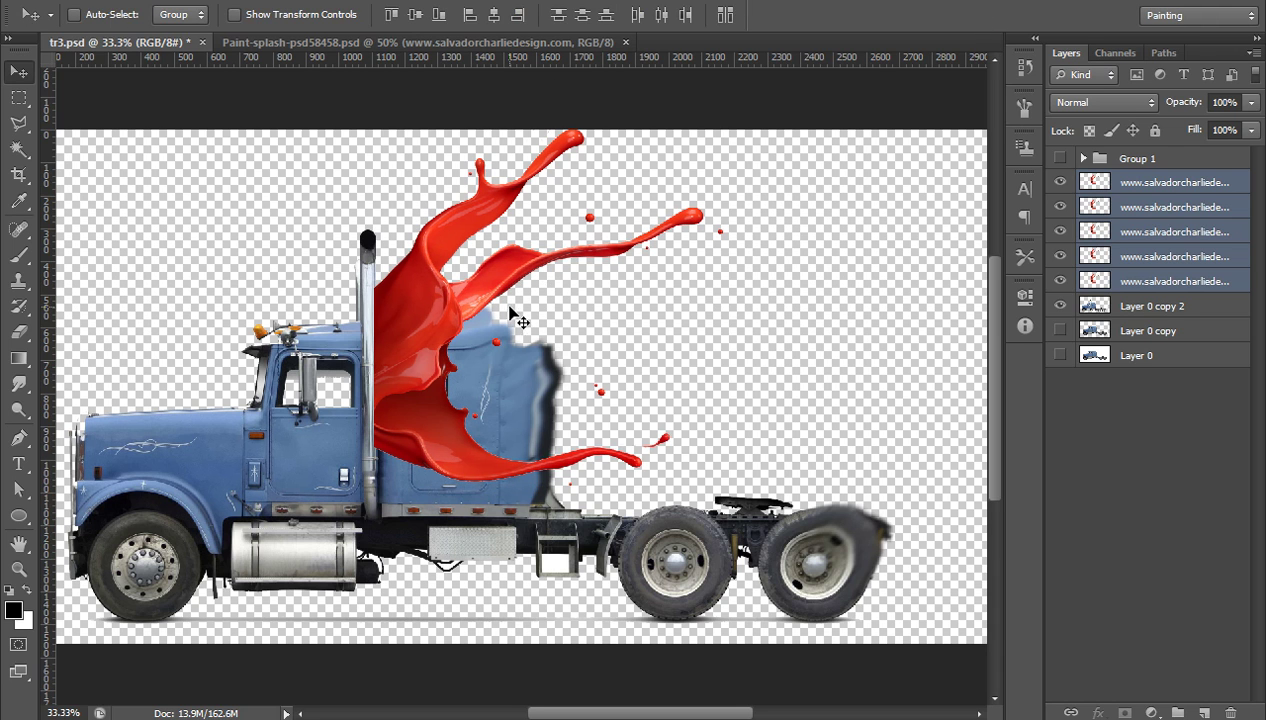
left_click_drag(1062, 281, 1056, 209)
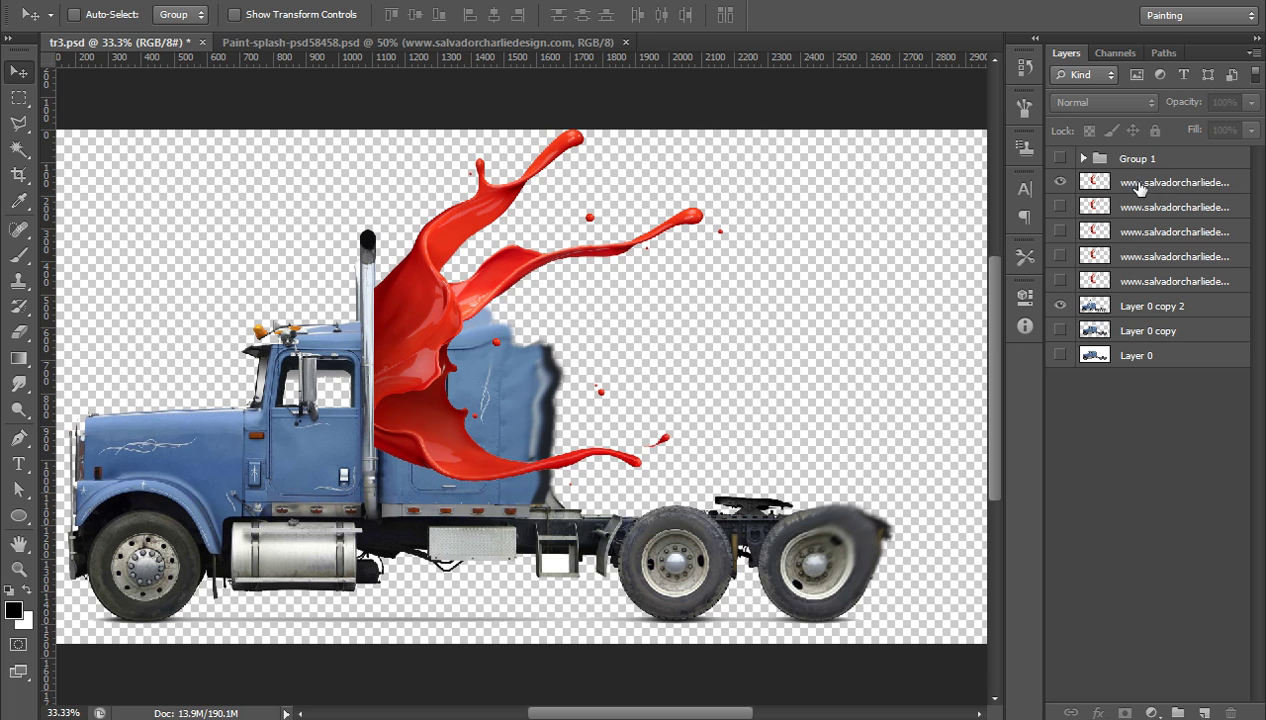
Move the uppermost red splash to the rear edge of the sleeper cab and place its layer beneath Layer 0 copy 2.
left_click(1128, 184)
left_click_drag(417, 337, 509, 362)
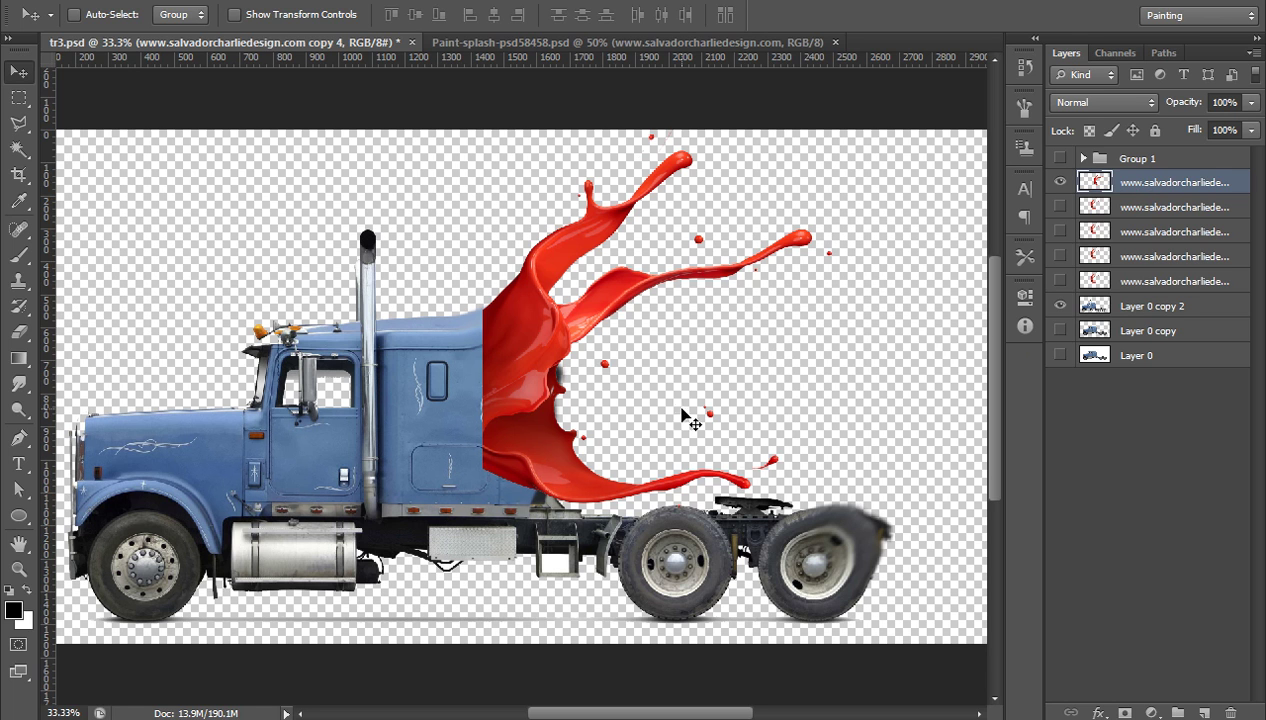
left_click_drag(1182, 184, 1203, 315)
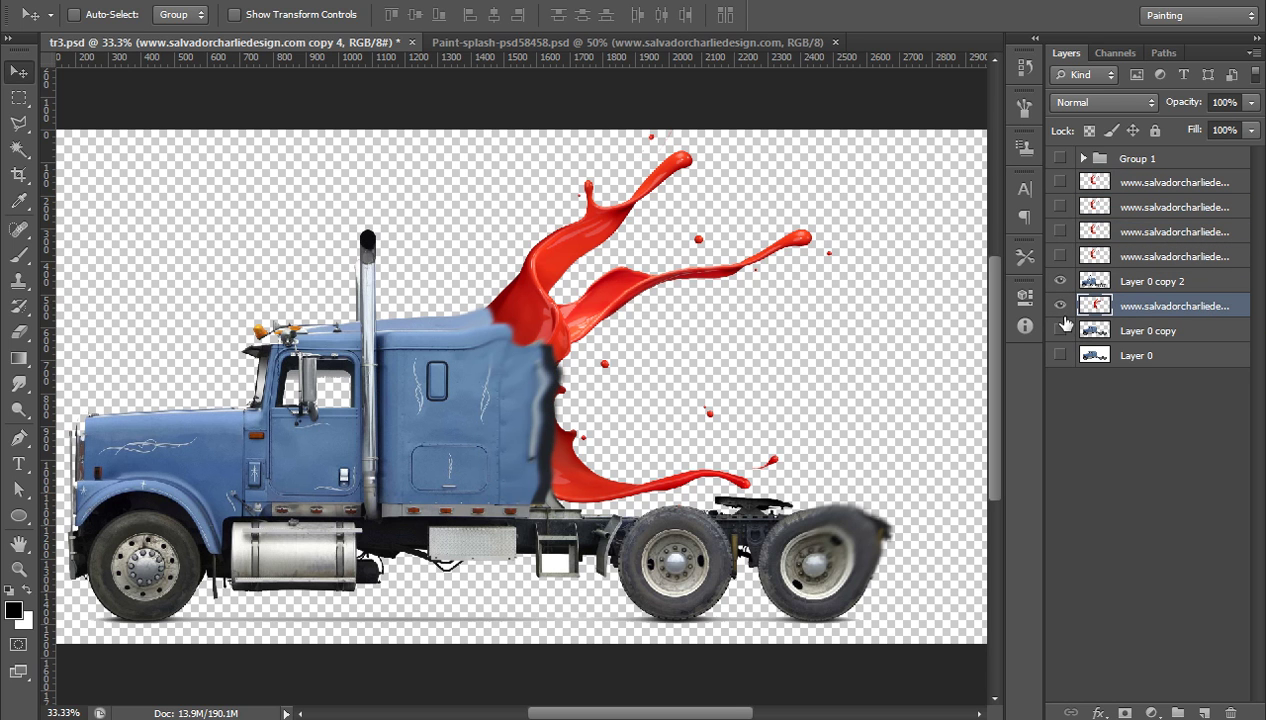
Show the lowest hidden splash, scale it to about 50%, rotate it about 14.5°, and place it behind the cab with its layer beneath the first splash.
left_click(1060, 257)
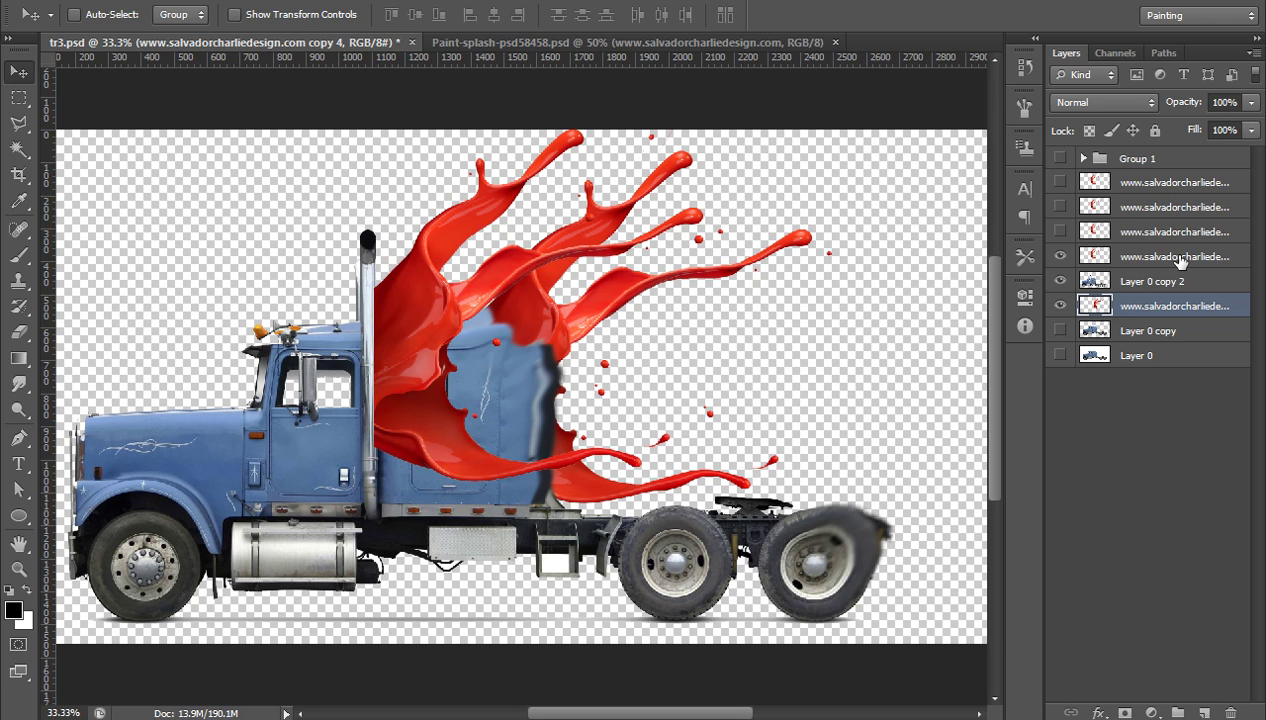
left_click(1181, 257)
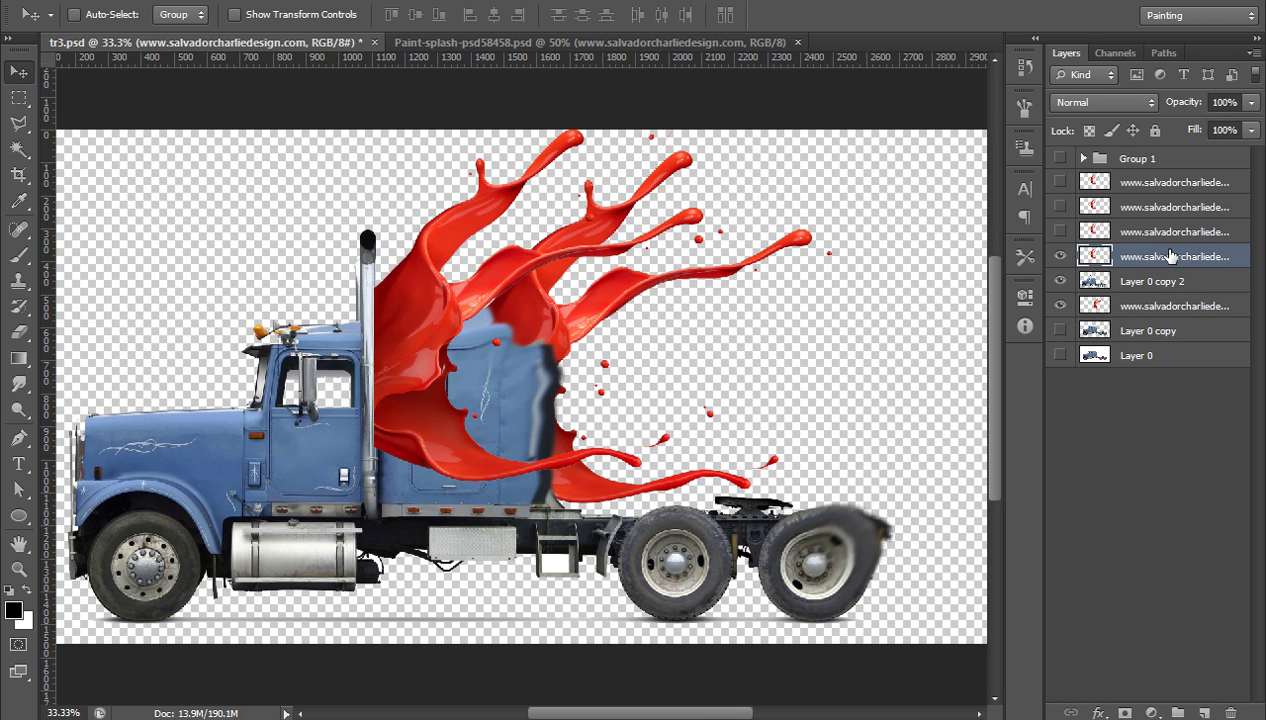
key("ctrl+t")
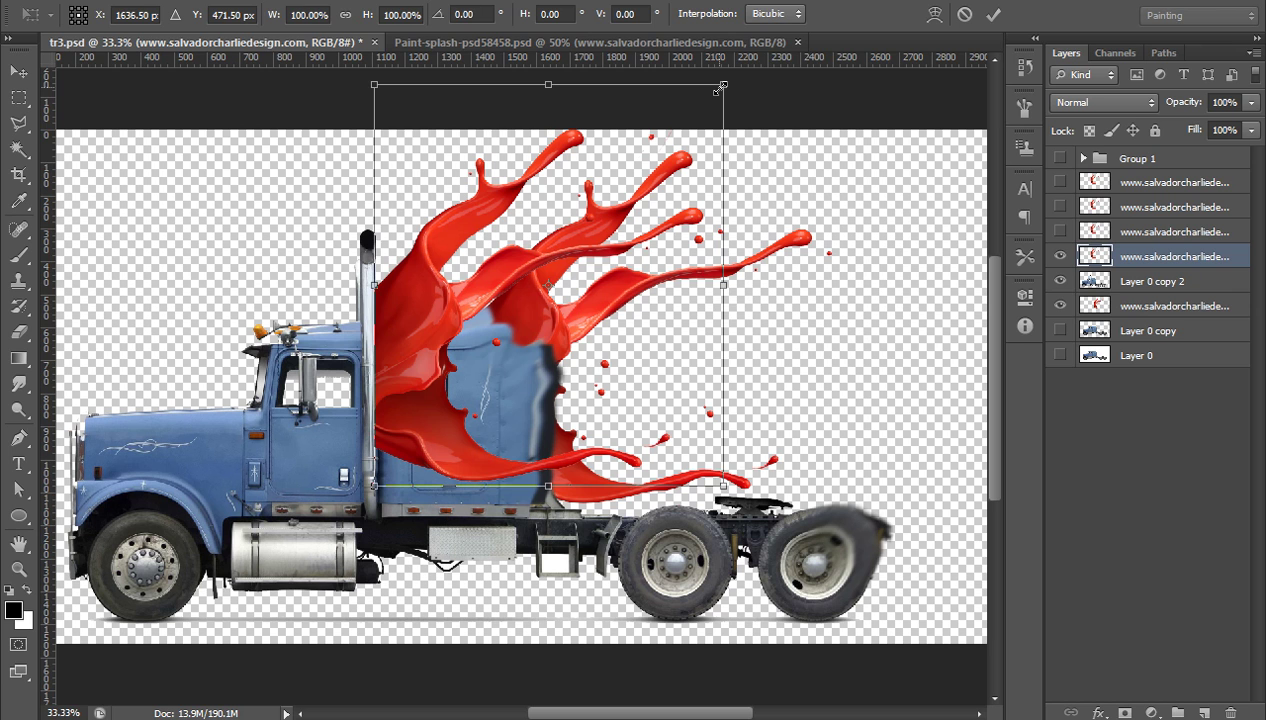
left_click_drag(719, 89, 673, 142)
left_click_drag(541, 208, 665, 288)
left_click_drag(838, 219, 805, 274)
left_click_drag(692, 320, 681, 333)
left_click_drag(787, 285, 769, 296)
mouse_move(700, 325)
left_mouse_down()
mouse_move(684, 321)
mouse_move(702, 331)
left_mouse_up()
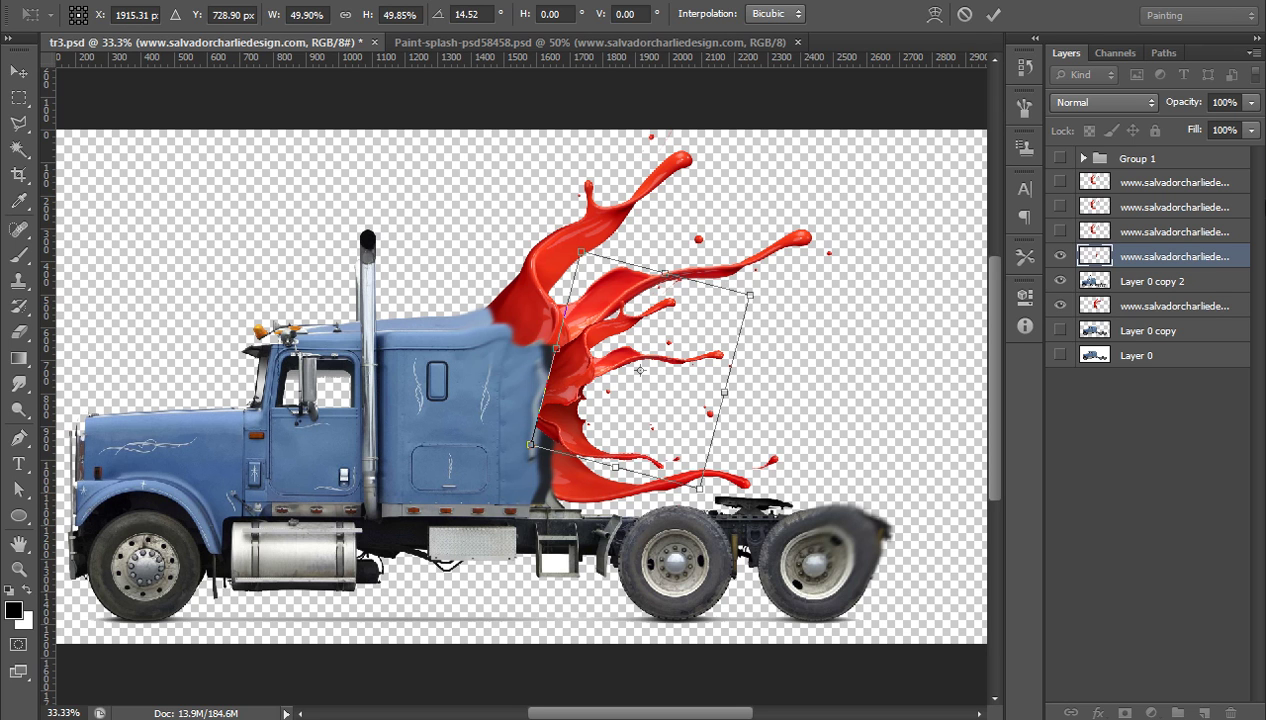
left_click(993, 14)
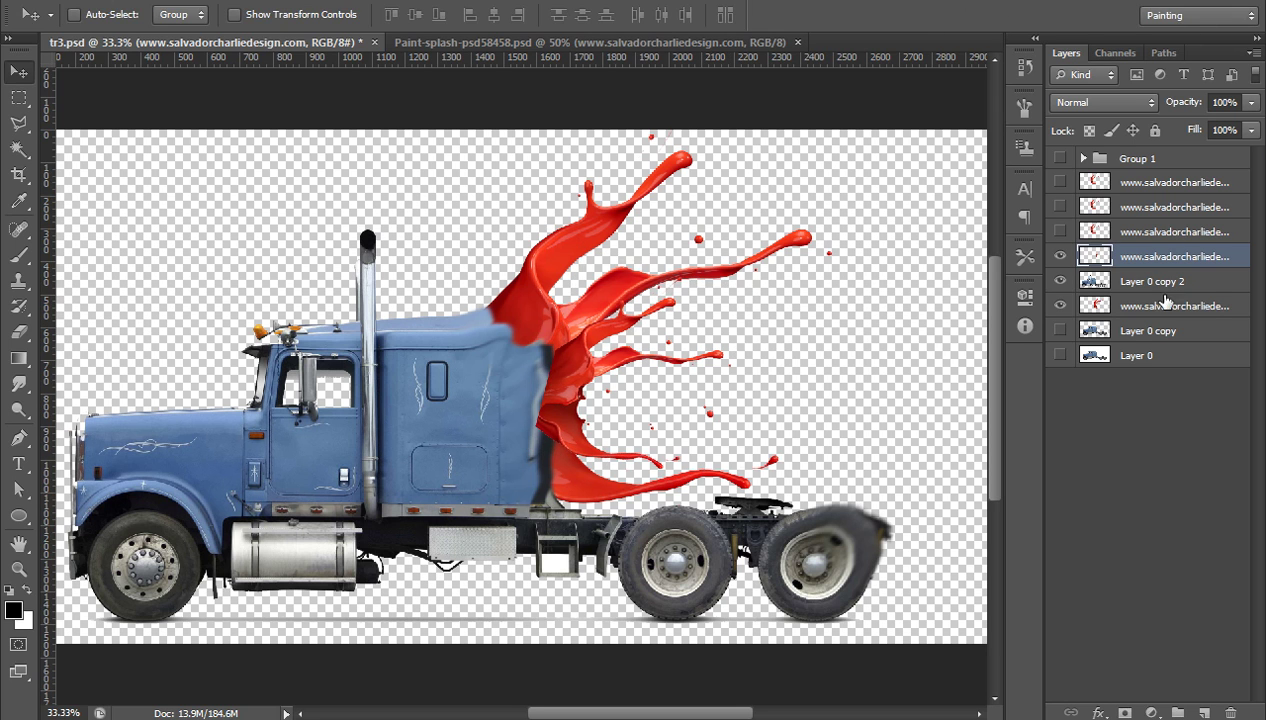
left_click_drag(1153, 255, 1144, 312)
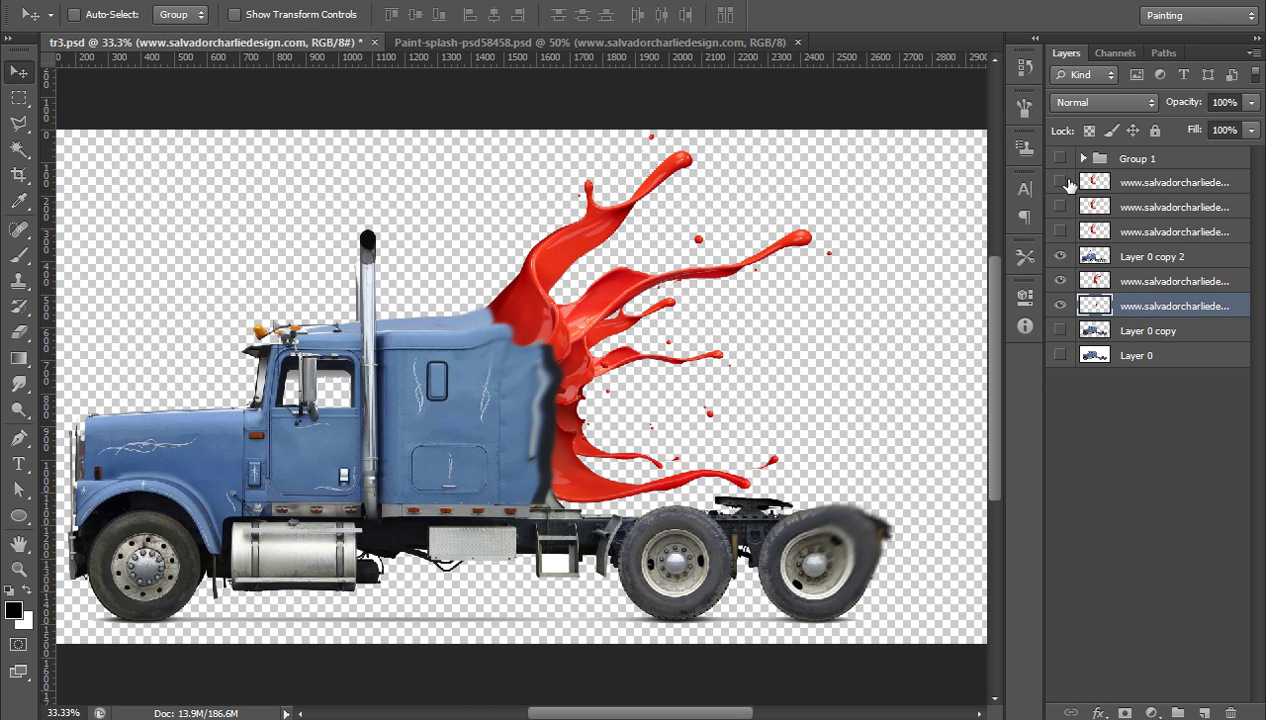
Show the uppermost splash, scale it to about 40%, rotate it about -21°, and position it at the edge of the rearmost wheel.
left_click(1060, 182)
left_click(1092, 182)
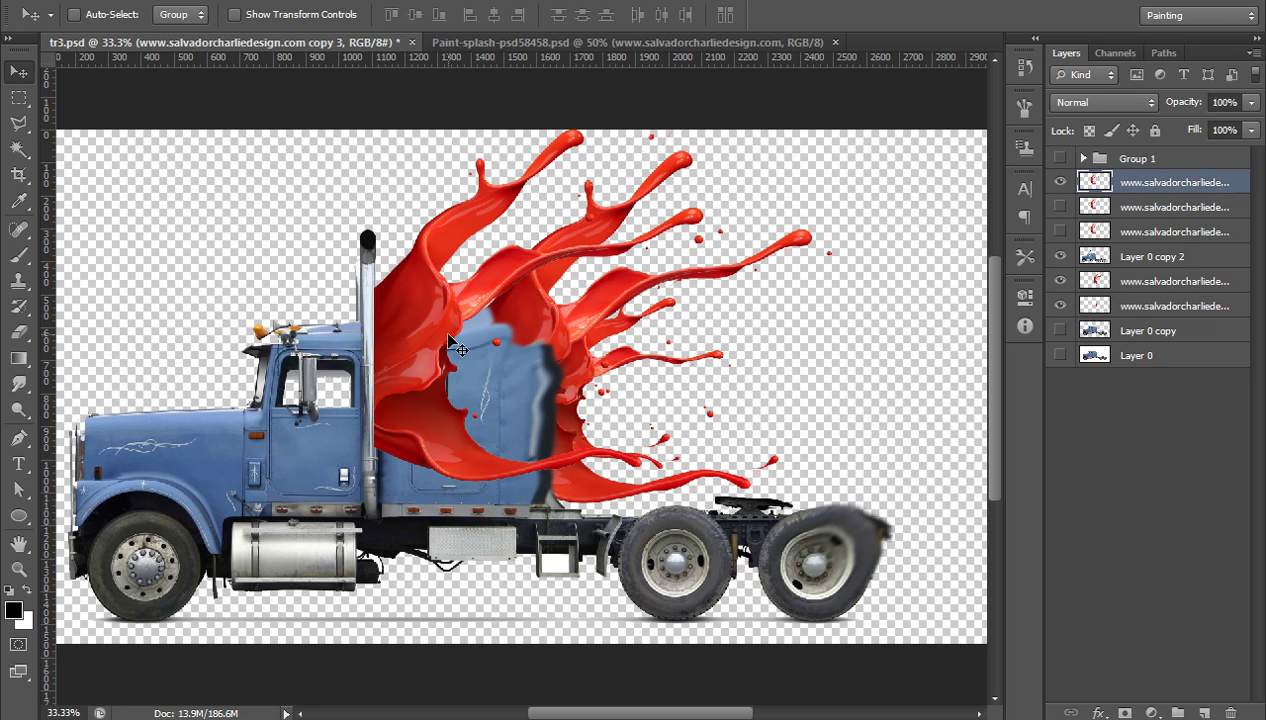
left_click_drag(424, 329, 702, 472)
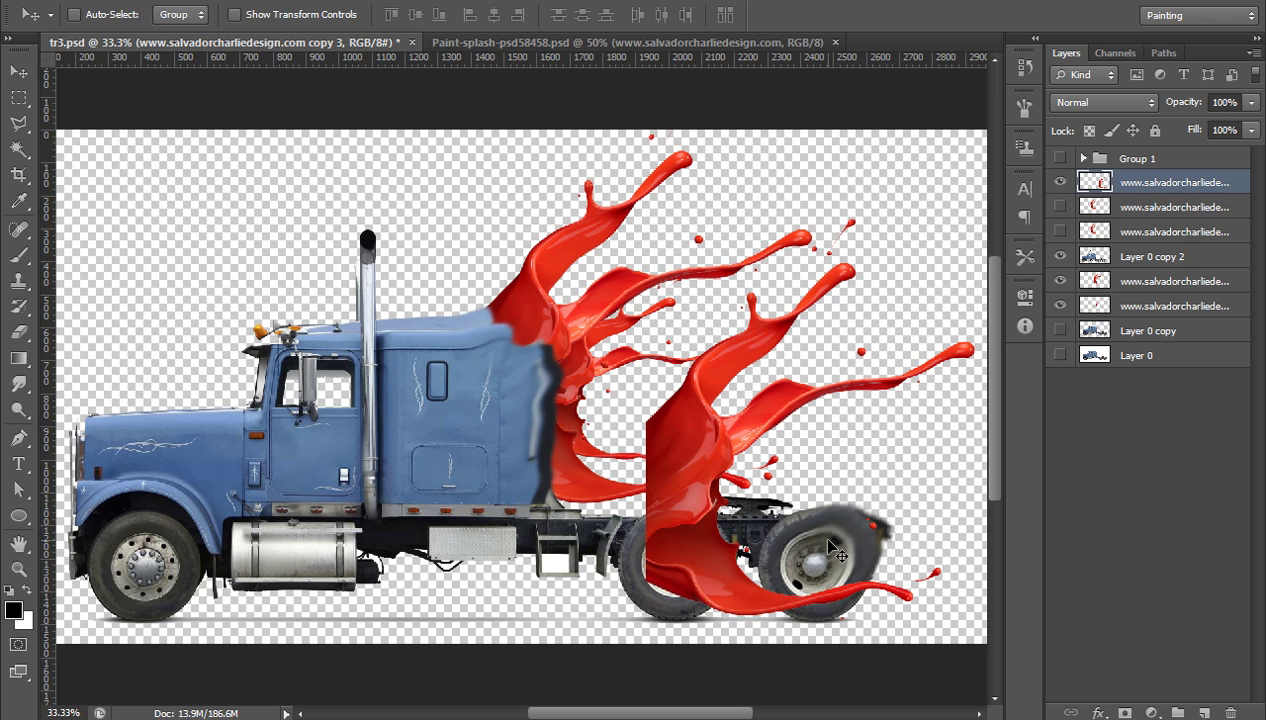
key("ctrl+t")
left_click_drag(644, 219, 728, 313)
left_click_drag(939, 314, 899, 260)
left_click_drag(852, 470, 906, 505)
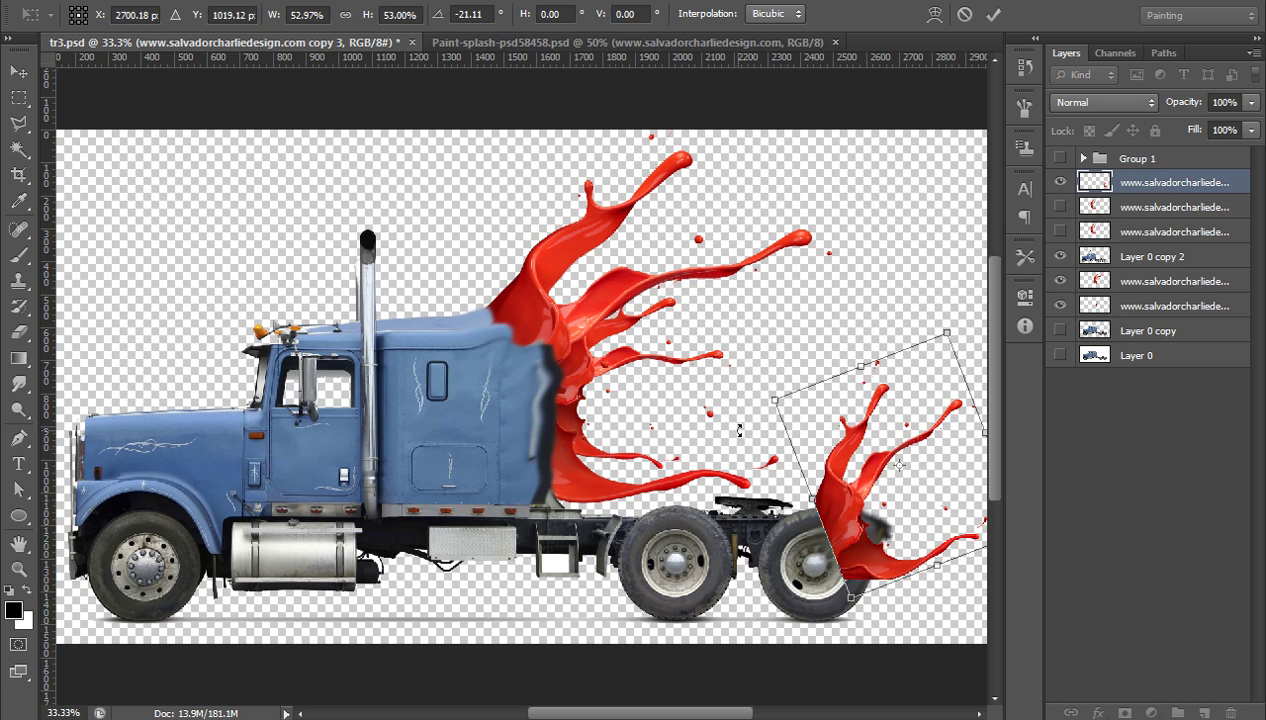
left_click_drag(812, 498, 820, 505)
left_click_drag(866, 458, 886, 472)
mouse_move(795, 419)
left_mouse_down()
mouse_move(876, 451)
mouse_move(806, 432)
left_mouse_up()
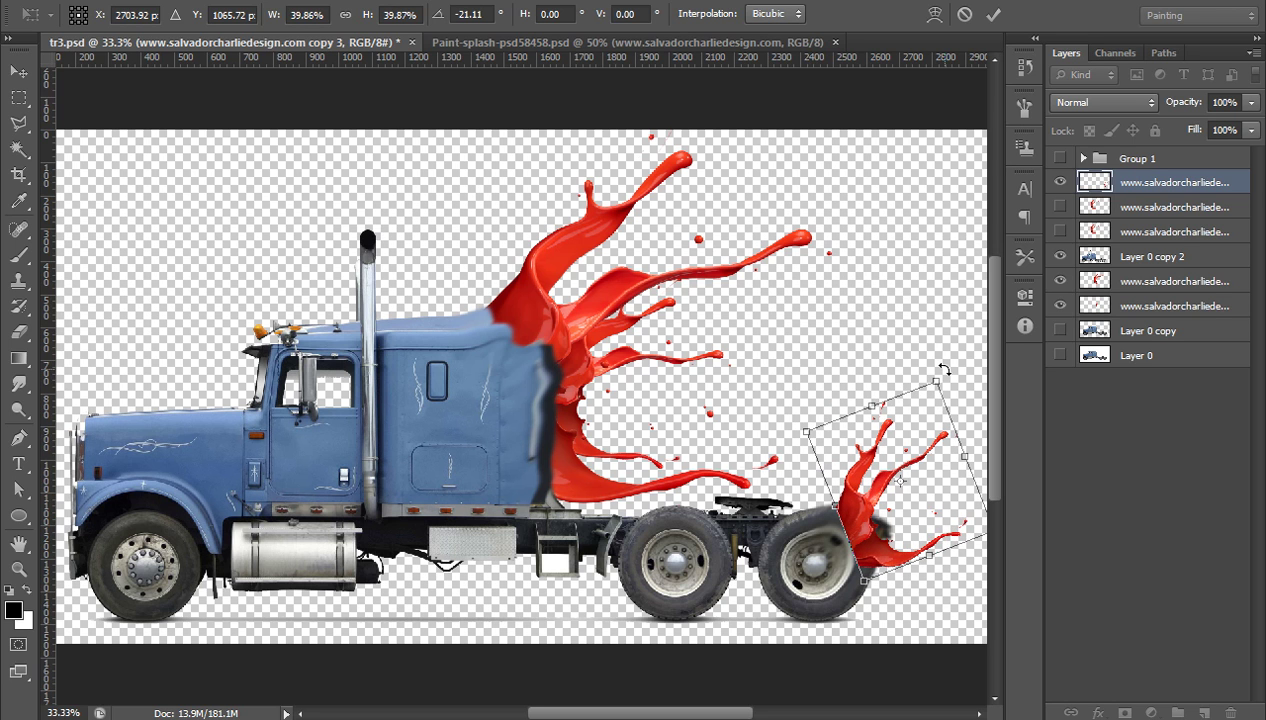
left_click(993, 14)
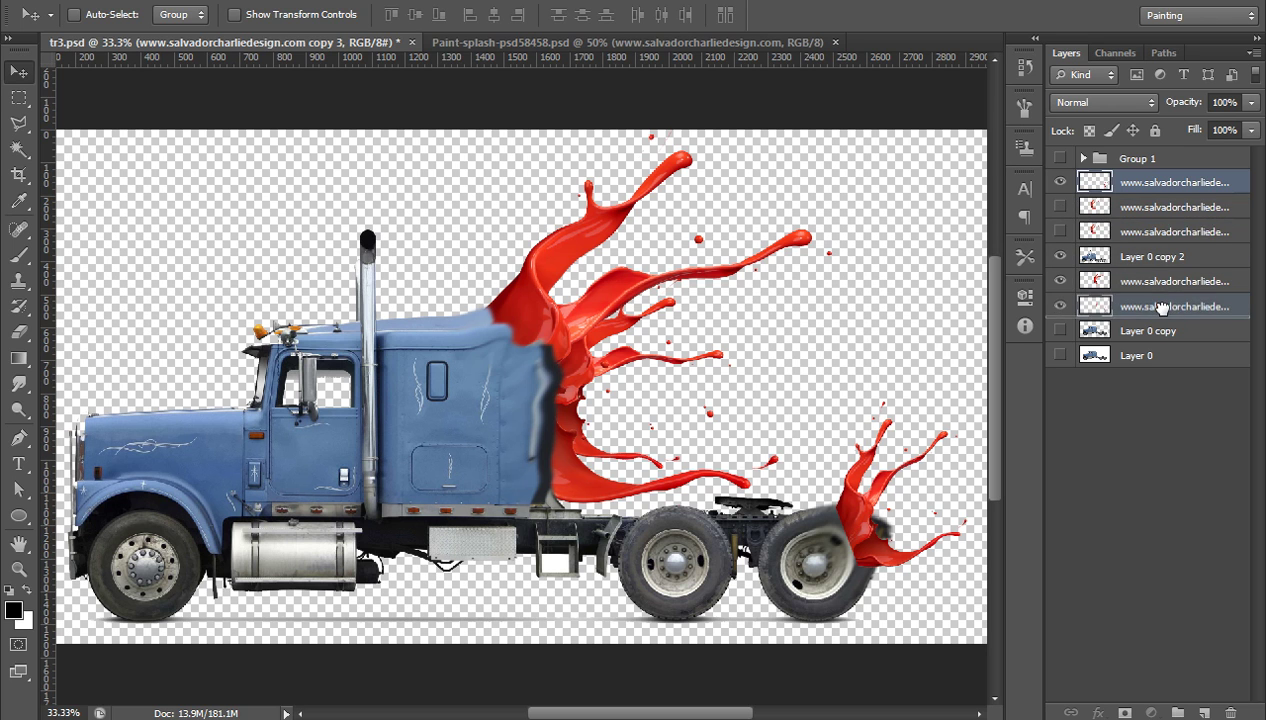
Place the wheel splash layer beneath the other visible splashes and nudge it slightly up and to the right.
left_click_drag(1160, 306, 1158, 316)
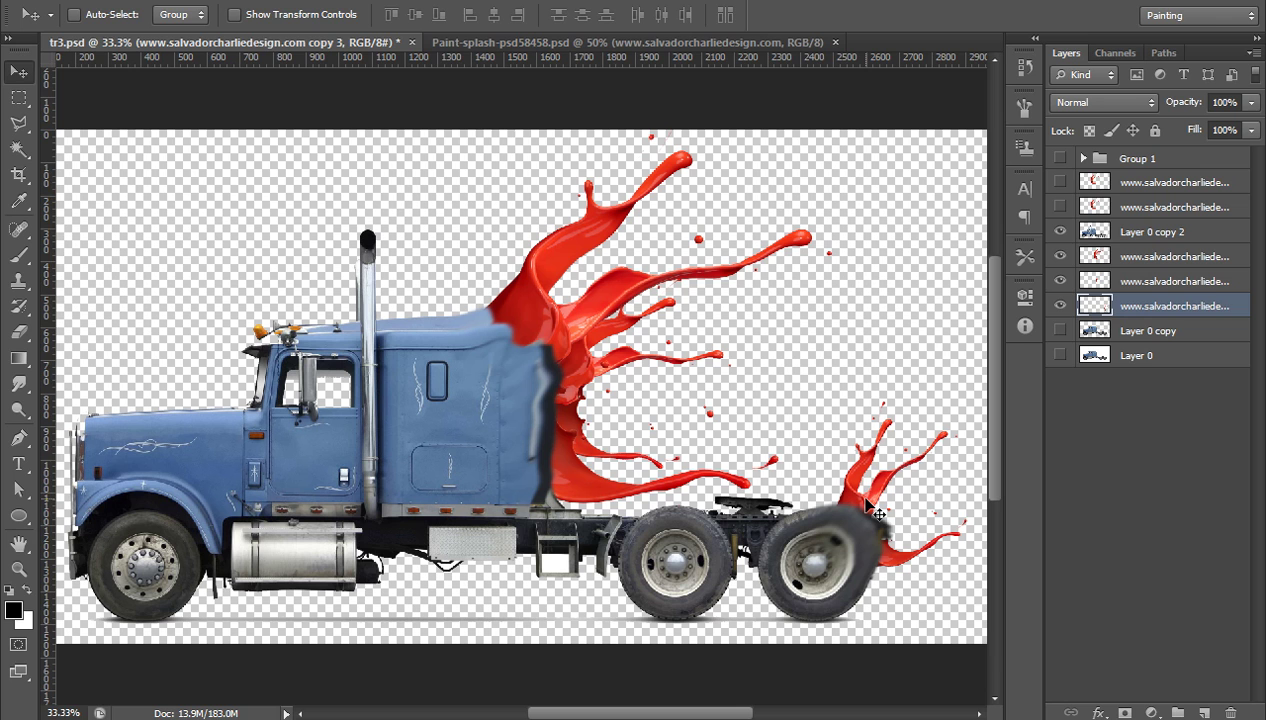
key("Up")
key("Right")
key("Up")
key("Right")
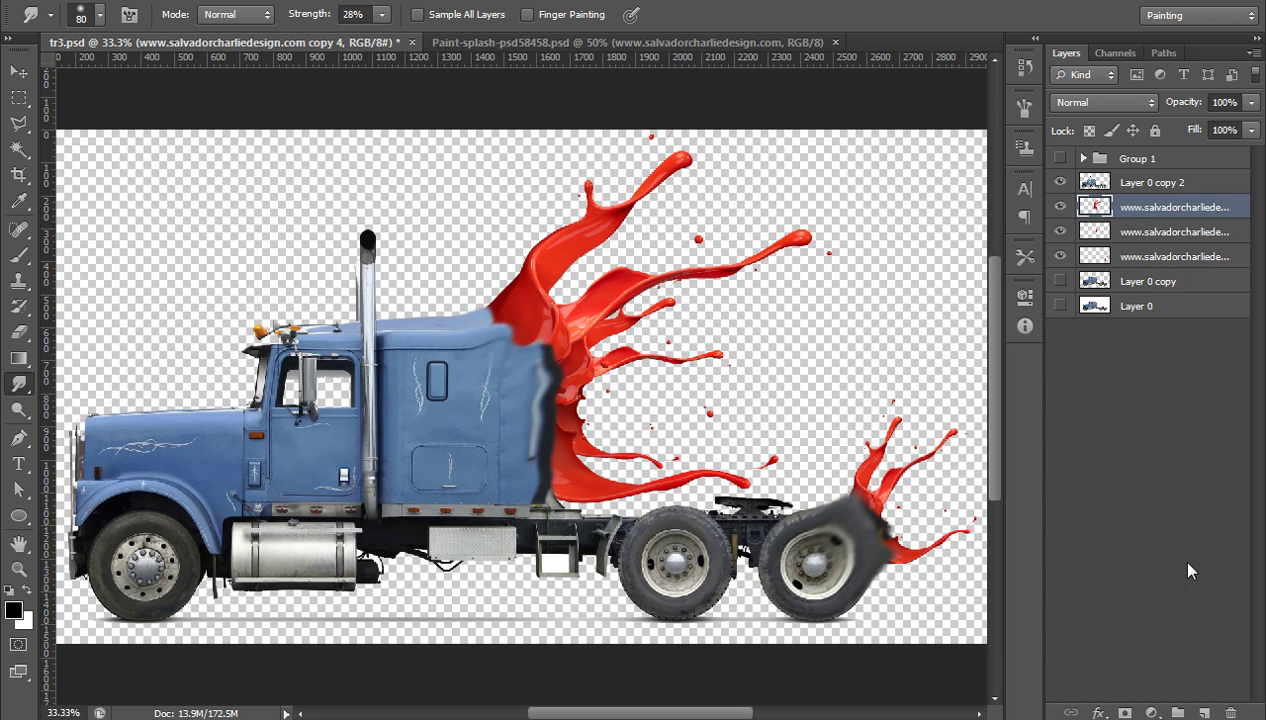
Add a Hue/Saturation adjustment layer above the splashes and collect the three splash layers in a new group beneath it.
left_click(1153, 713)
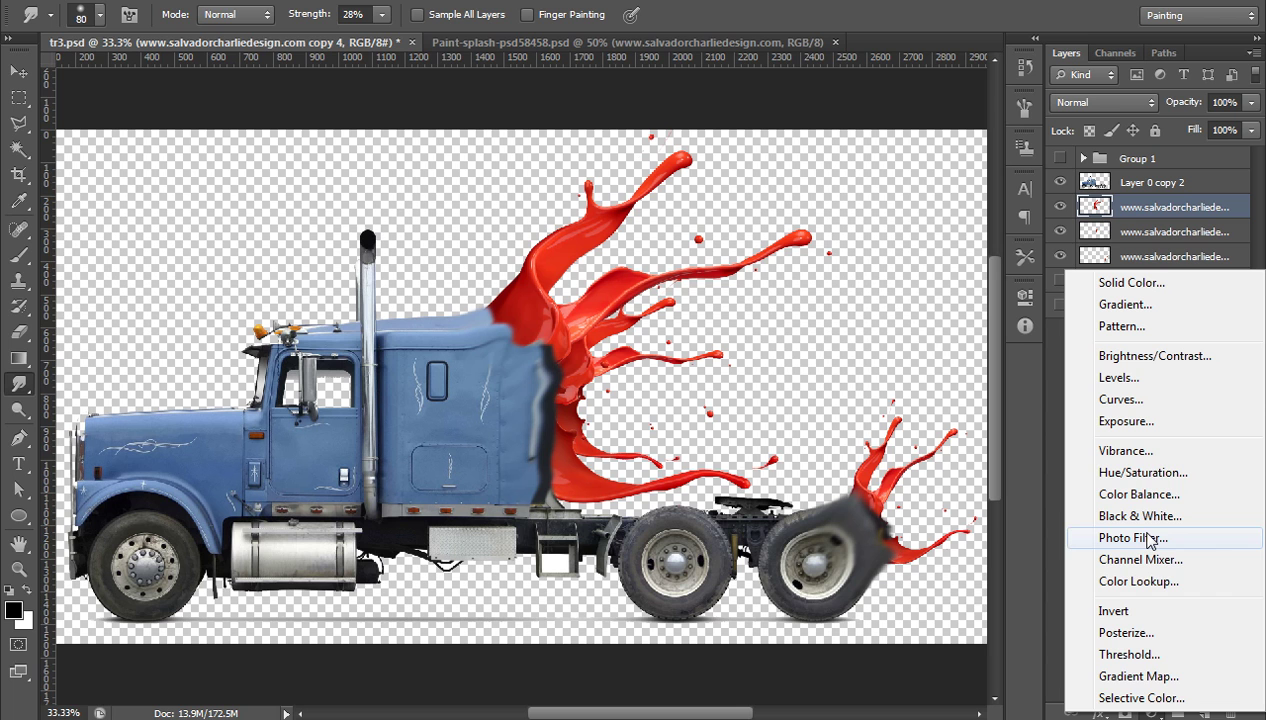
left_click(1146, 476)
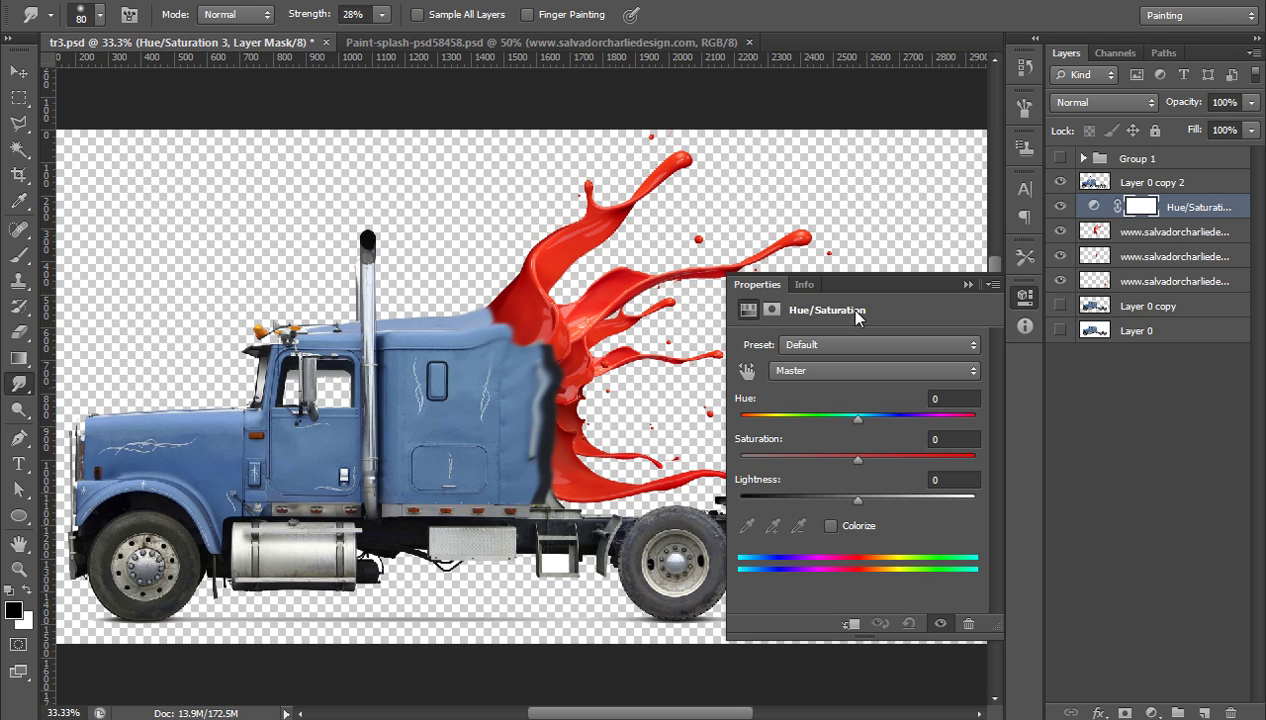
left_click(1172, 240)
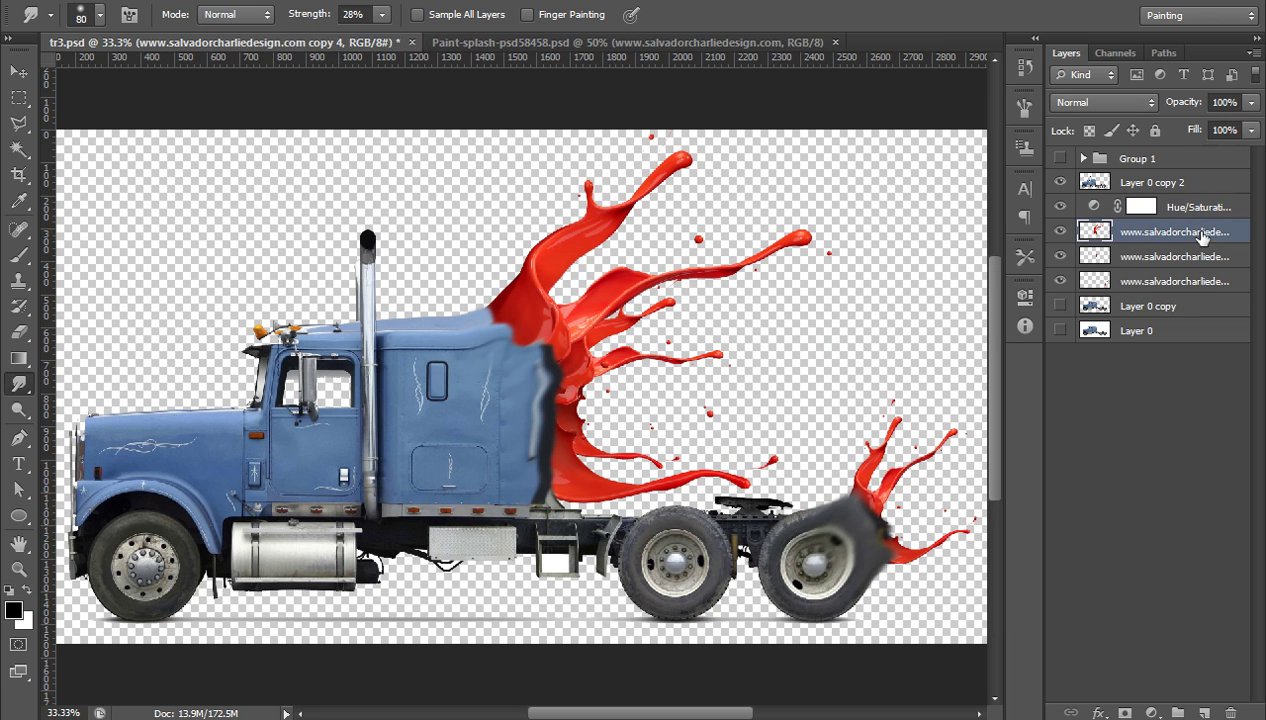
left_click(1177, 712)
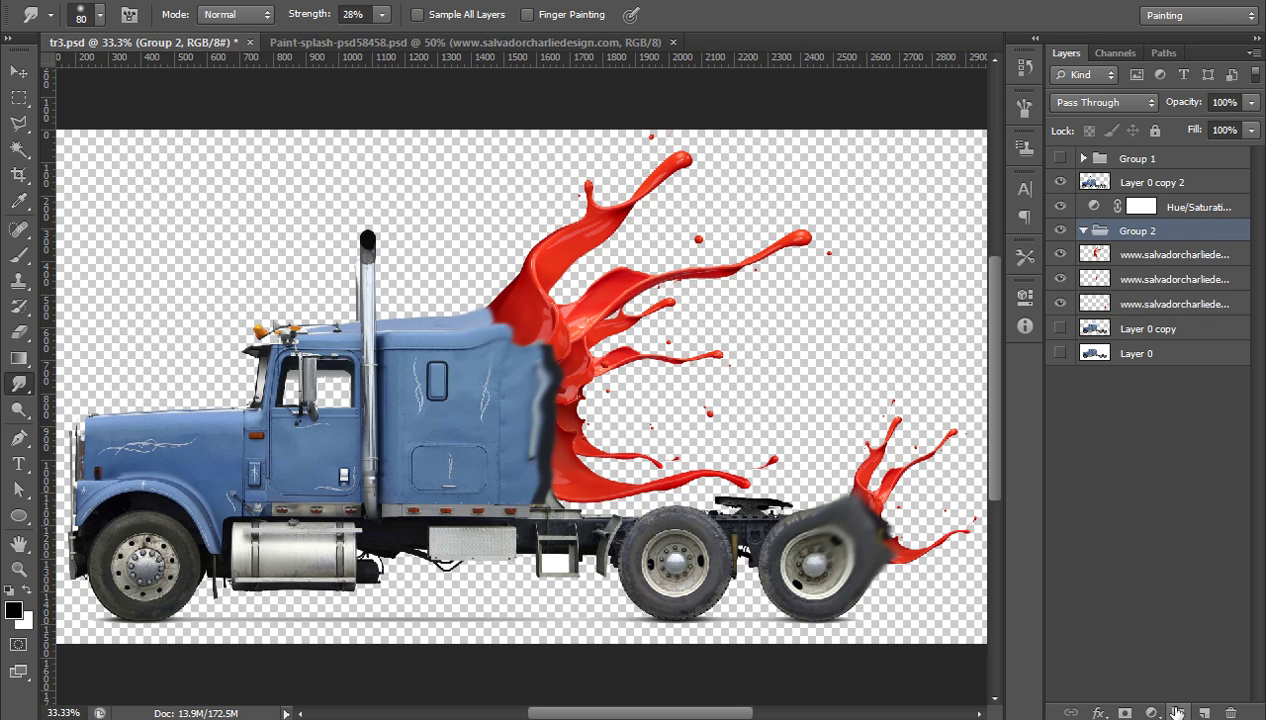
left_click(1163, 257)
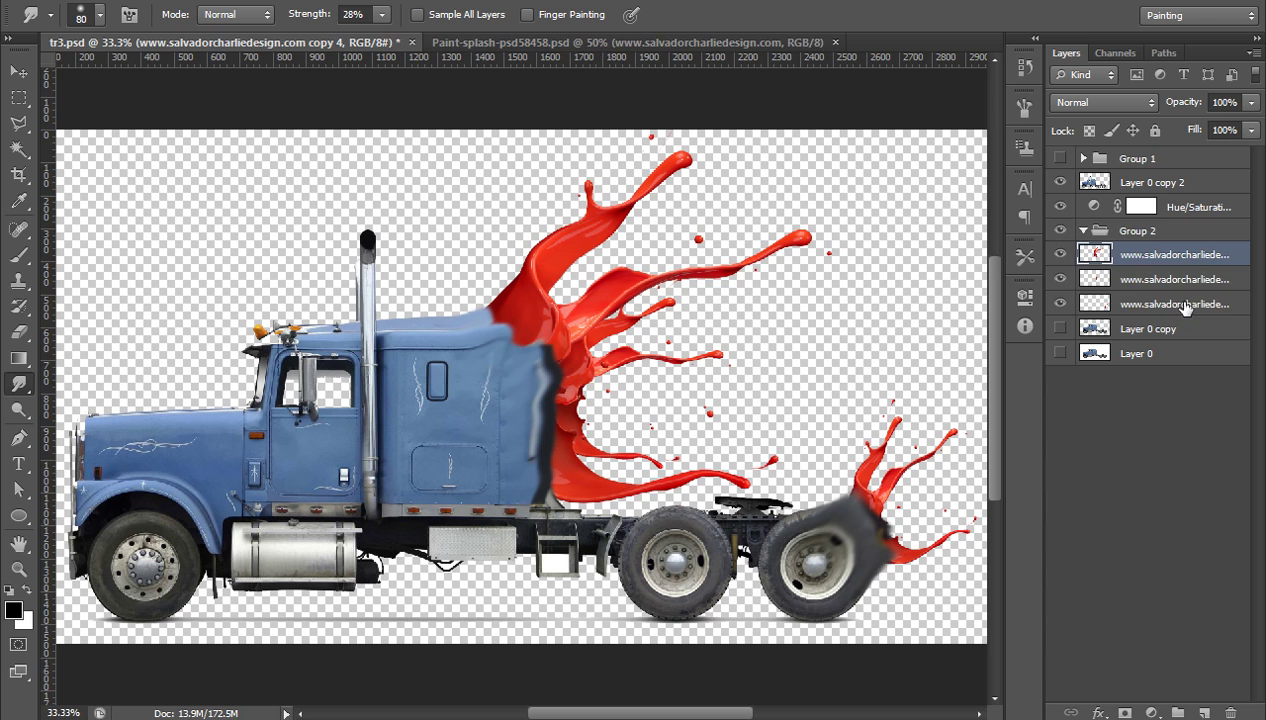
left_click(1185, 304, "shift")
left_click_drag(1162, 250, 1172, 231)
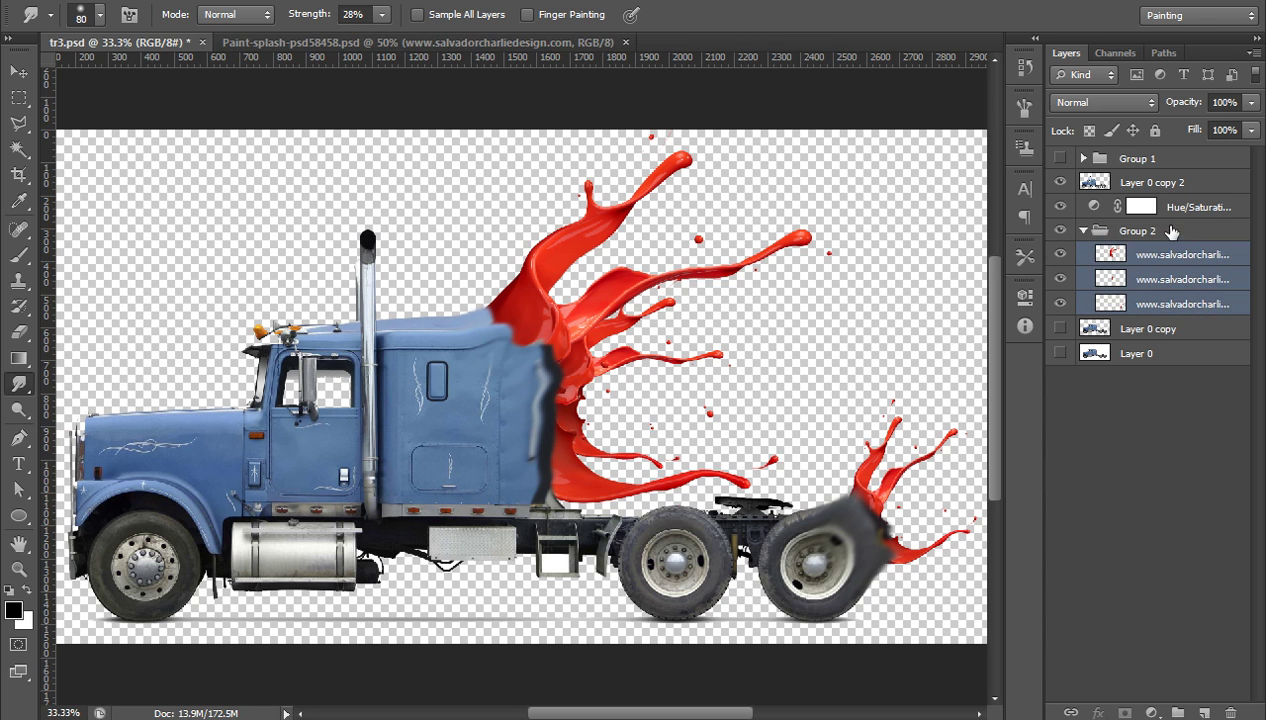
Clip the Hue/Saturation adjustment layer to Group 2 so that it affects only the splashes.
left_click(1175, 208)
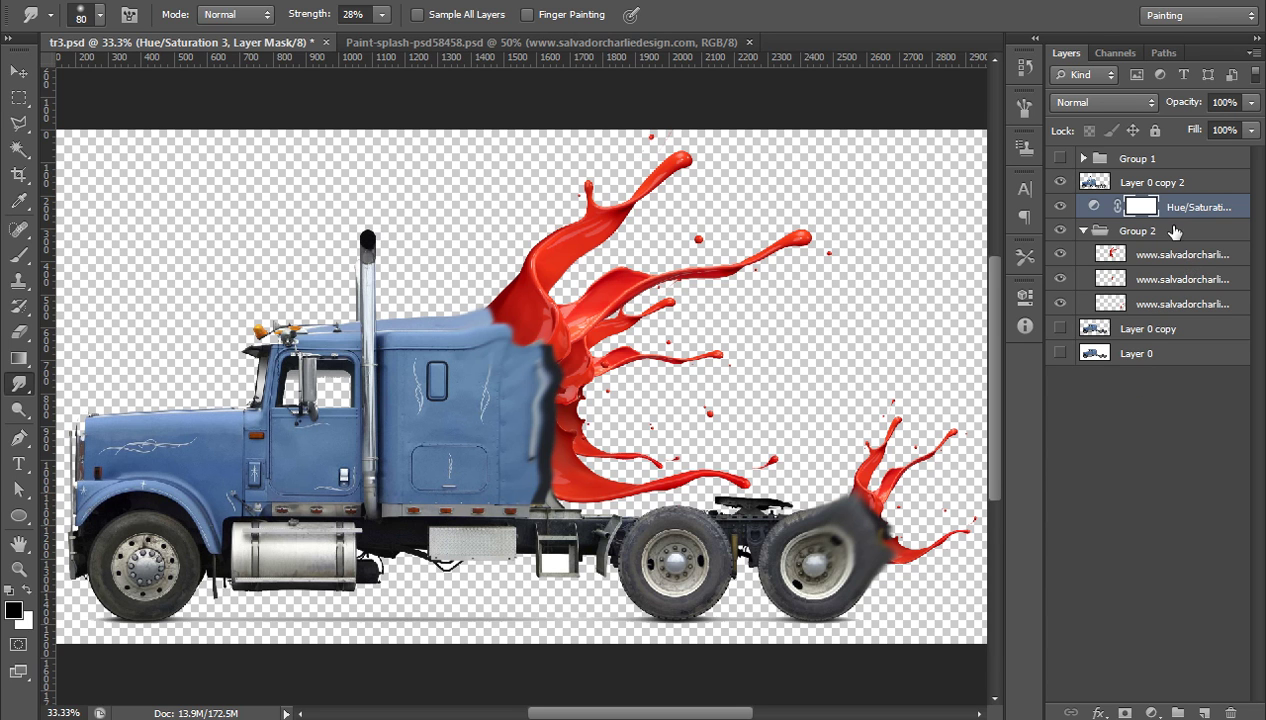
mouse_move(1190, 213)
left_mouse_down()
mouse_move(1200, 216)
mouse_move(1188, 232)
mouse_move(1185, 213)
left_mouse_up()
left_click_drag(1185, 213, 1186, 212)
key("ctrl+alt+g")
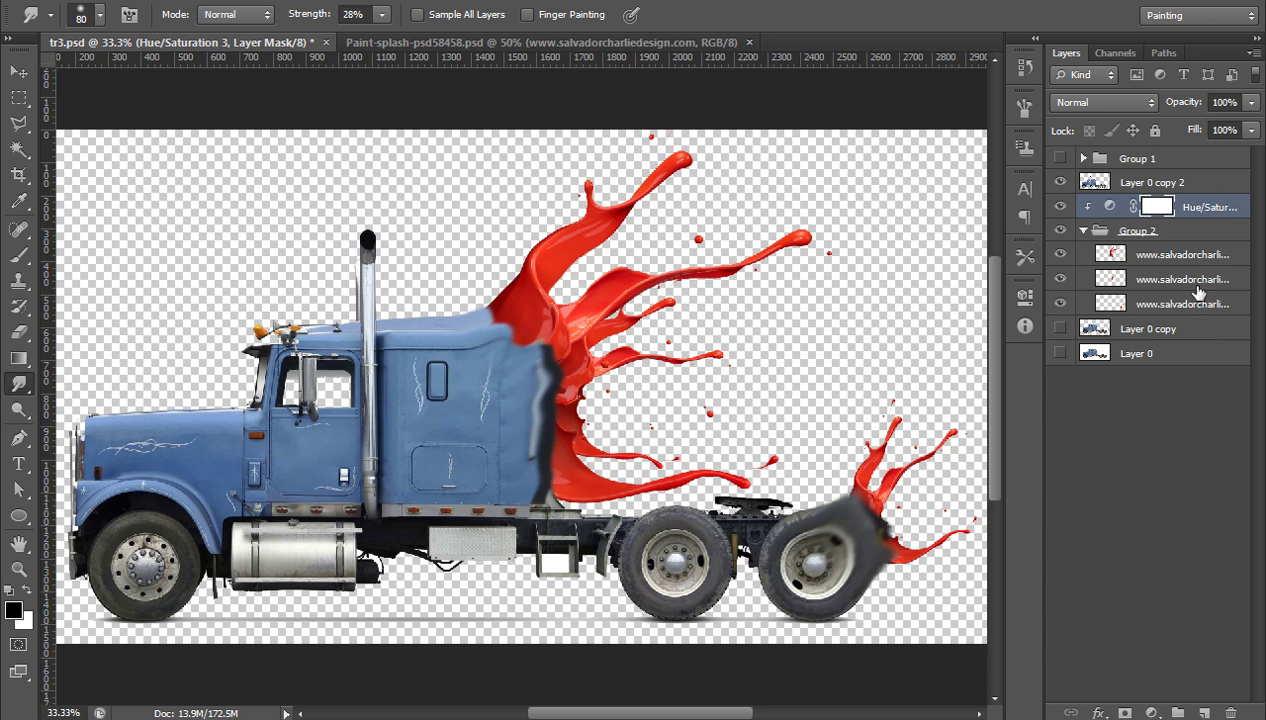
Recolor the grouped splashes to match the truck's blue with Hue about -155, strongly reduced Saturation and Lightness +13.
double_click(1110, 206)
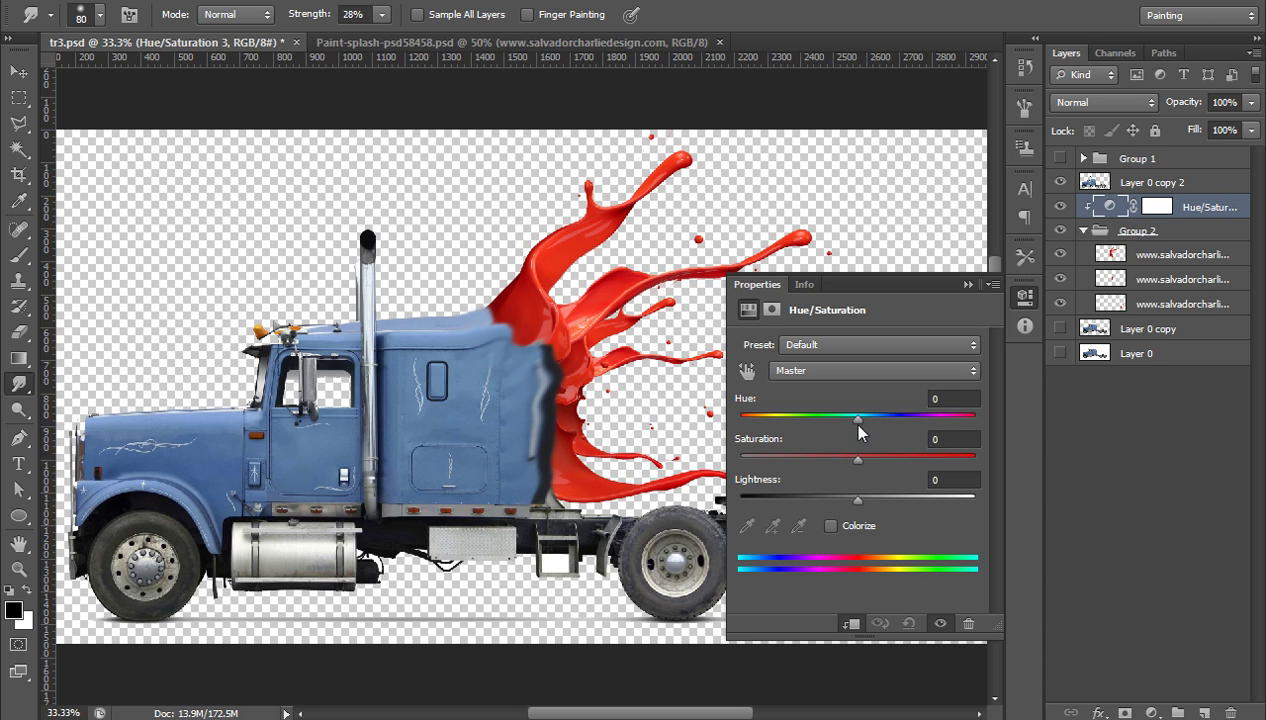
left_click_drag(857, 418, 752, 420)
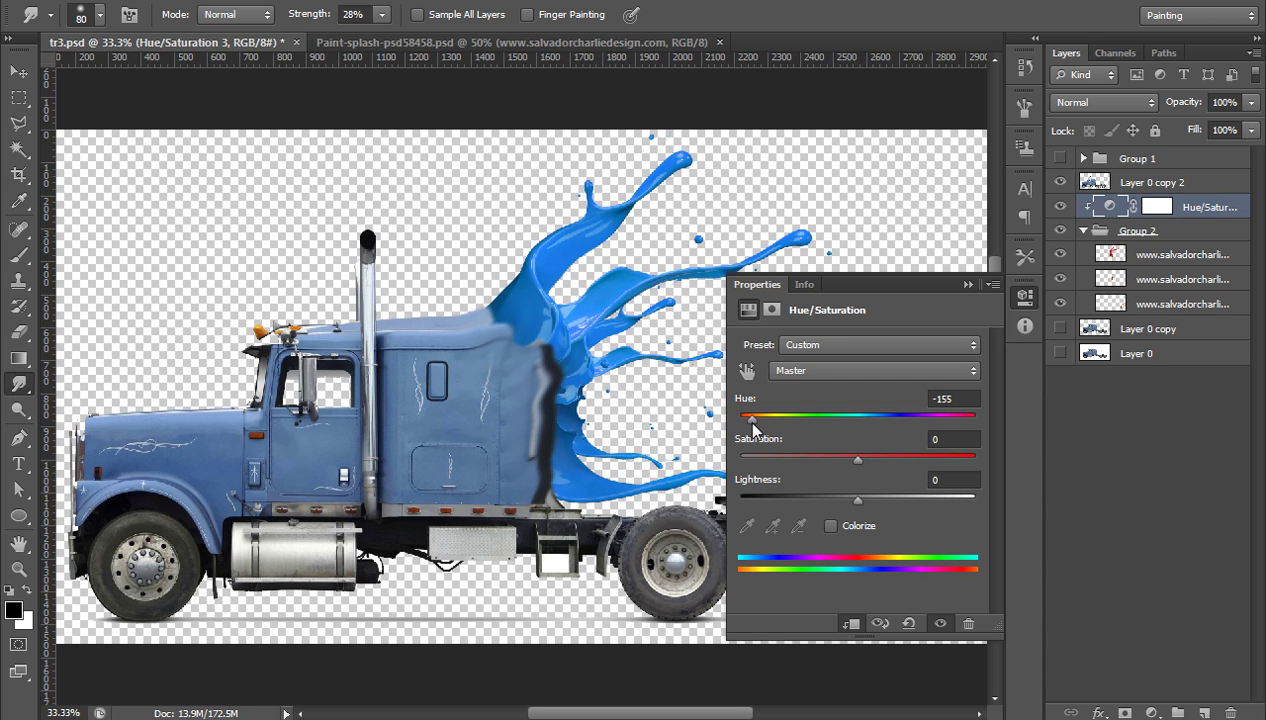
left_click_drag(850, 460, 791, 460)
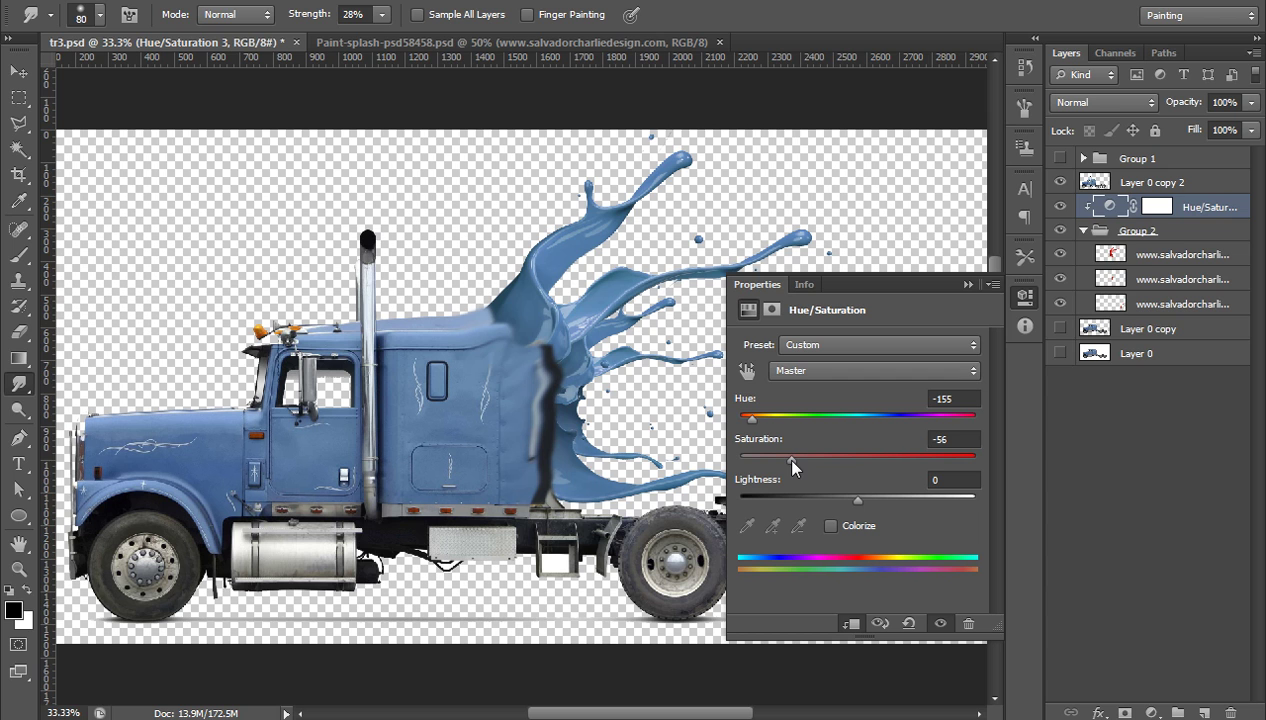
left_click_drag(864, 498, 872, 500)
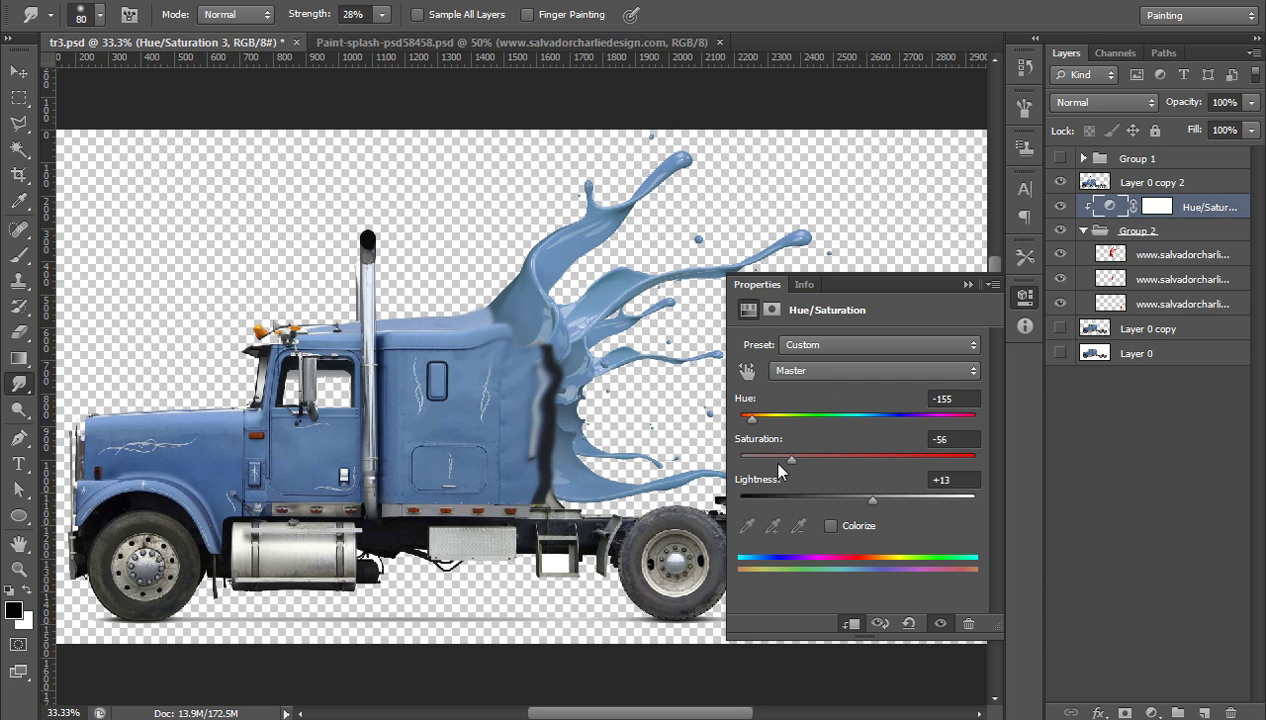
left_click_drag(751, 421, 750, 425)
left_click_drag(791, 460, 778, 460)
left_click(966, 285)
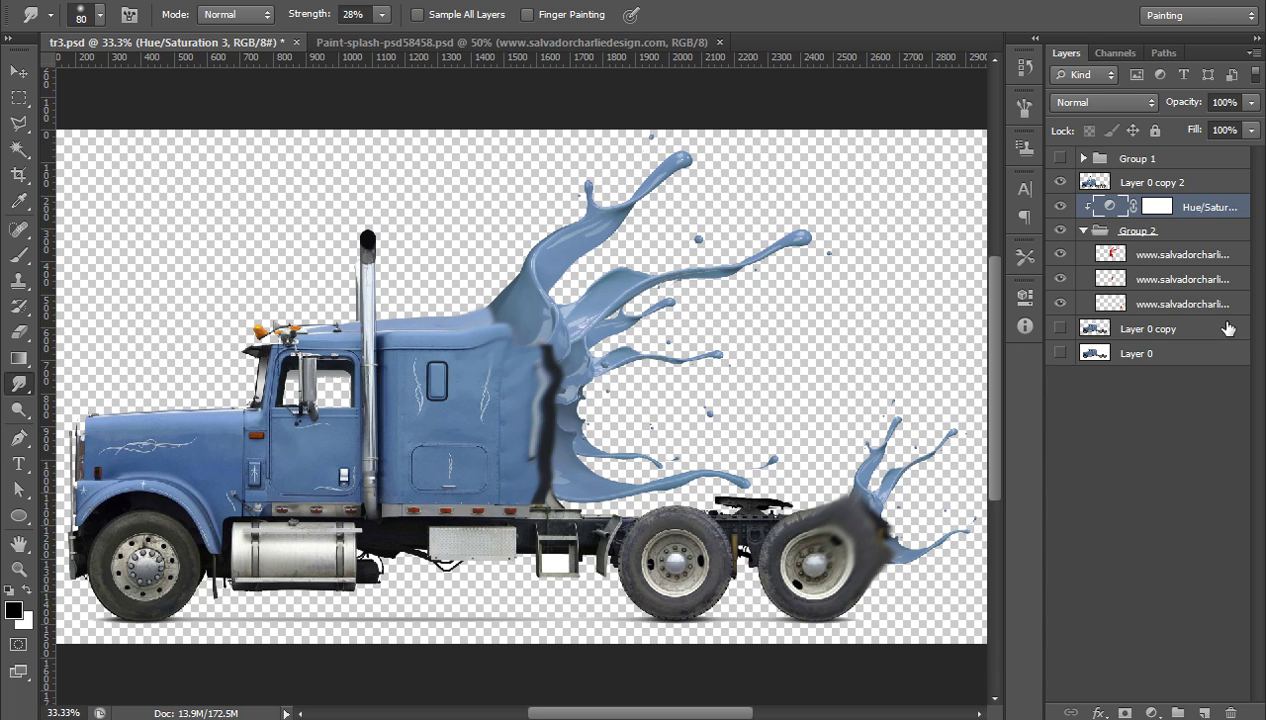
Duplicate the rear wheel's splash layer, place the copy outside Group 2 directly beneath it, and hide the original inside the group.
left_click(1171, 465)
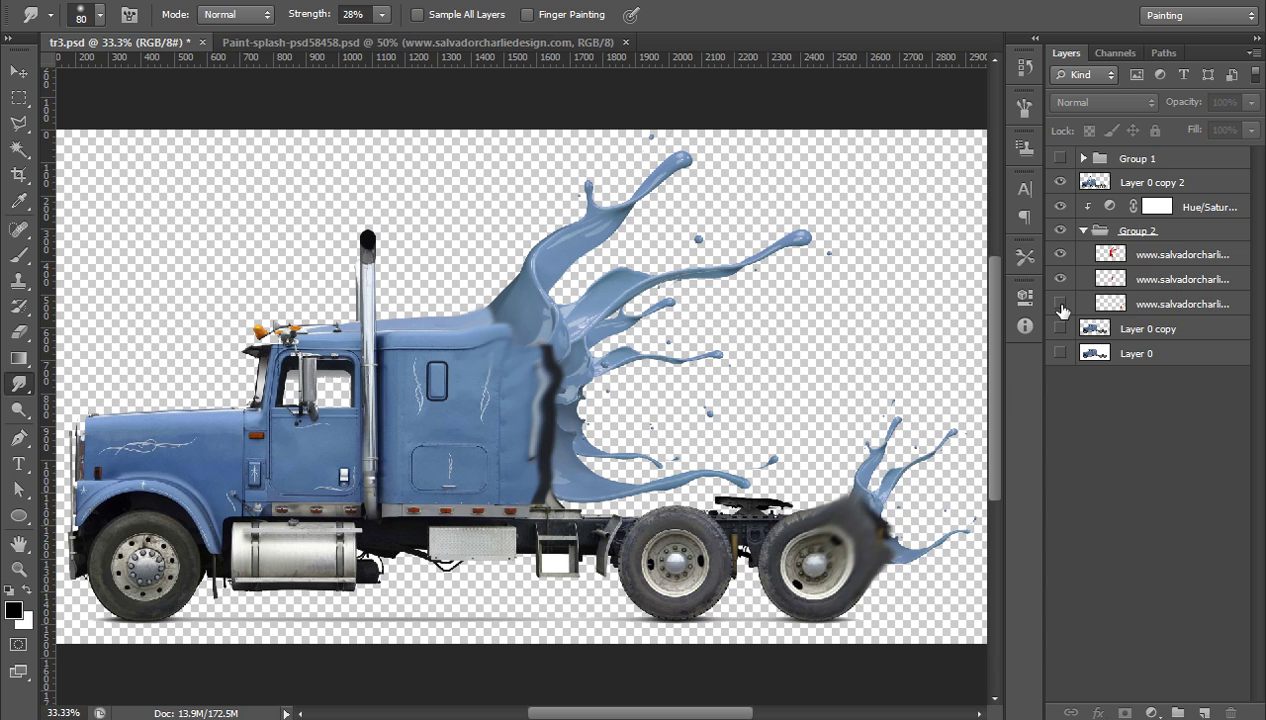
left_click(1061, 304)
left_click(1061, 304)
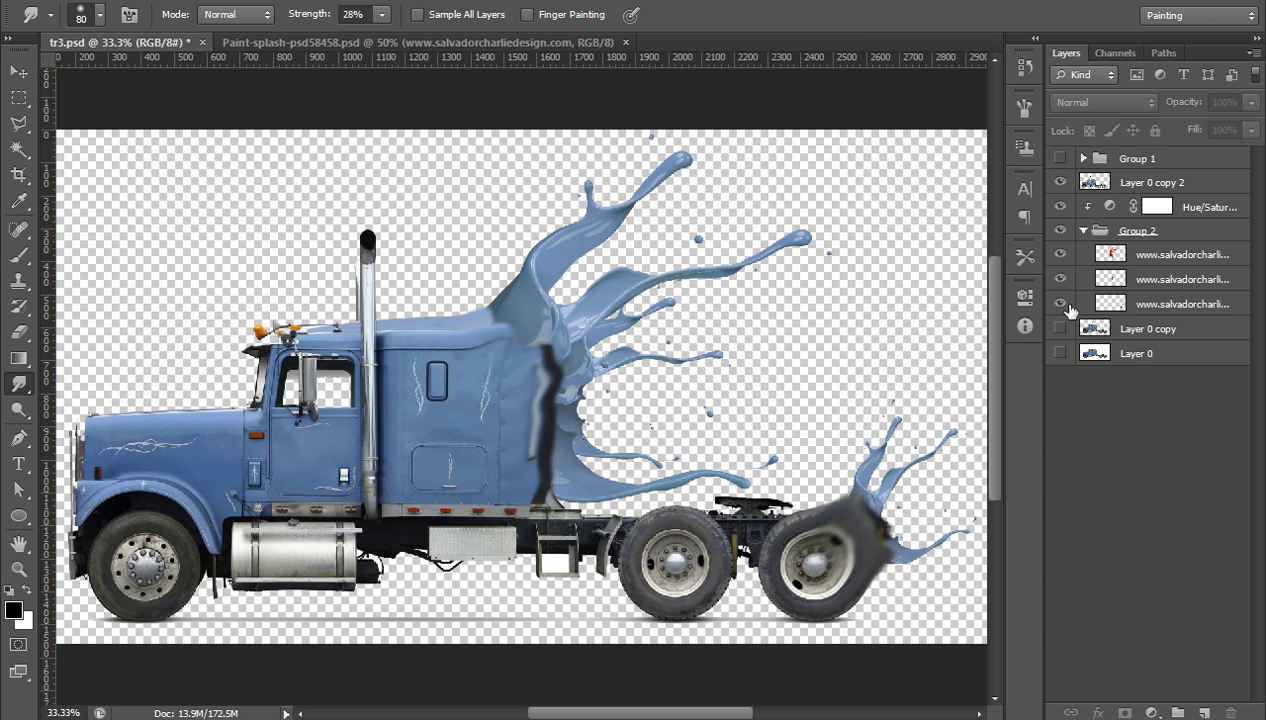
left_click(1207, 303)
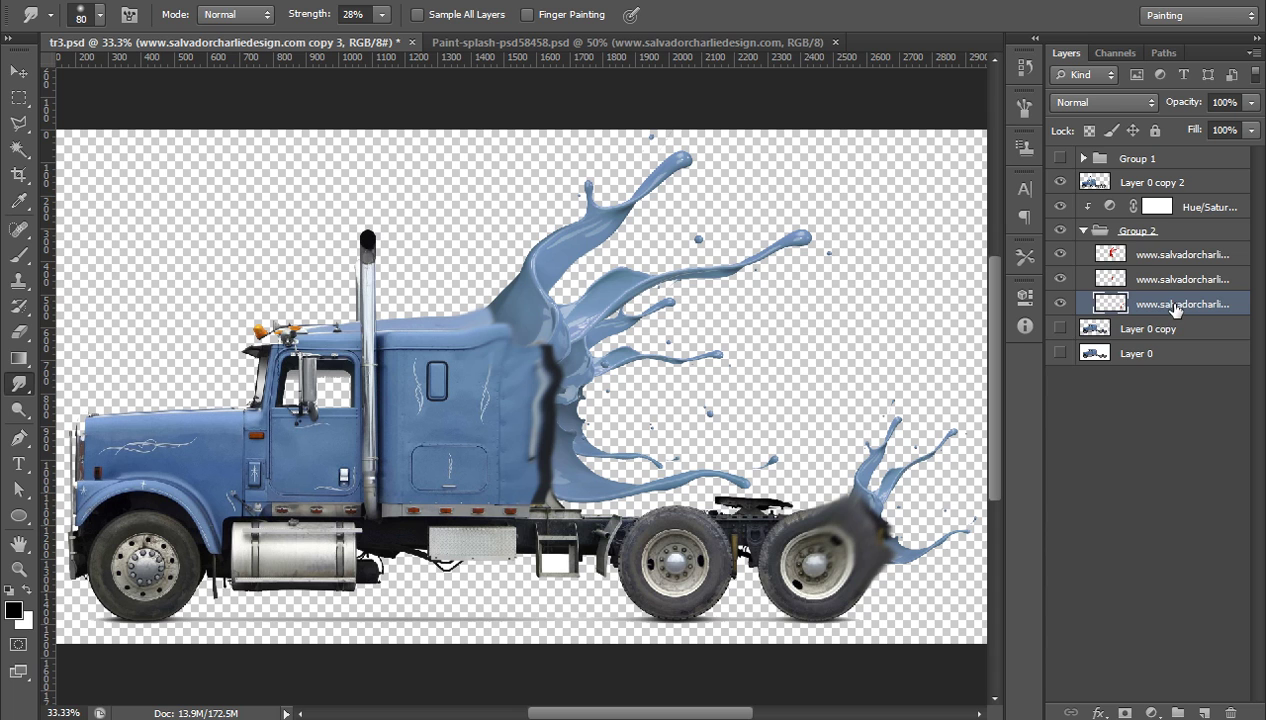
key("ctrl+j")
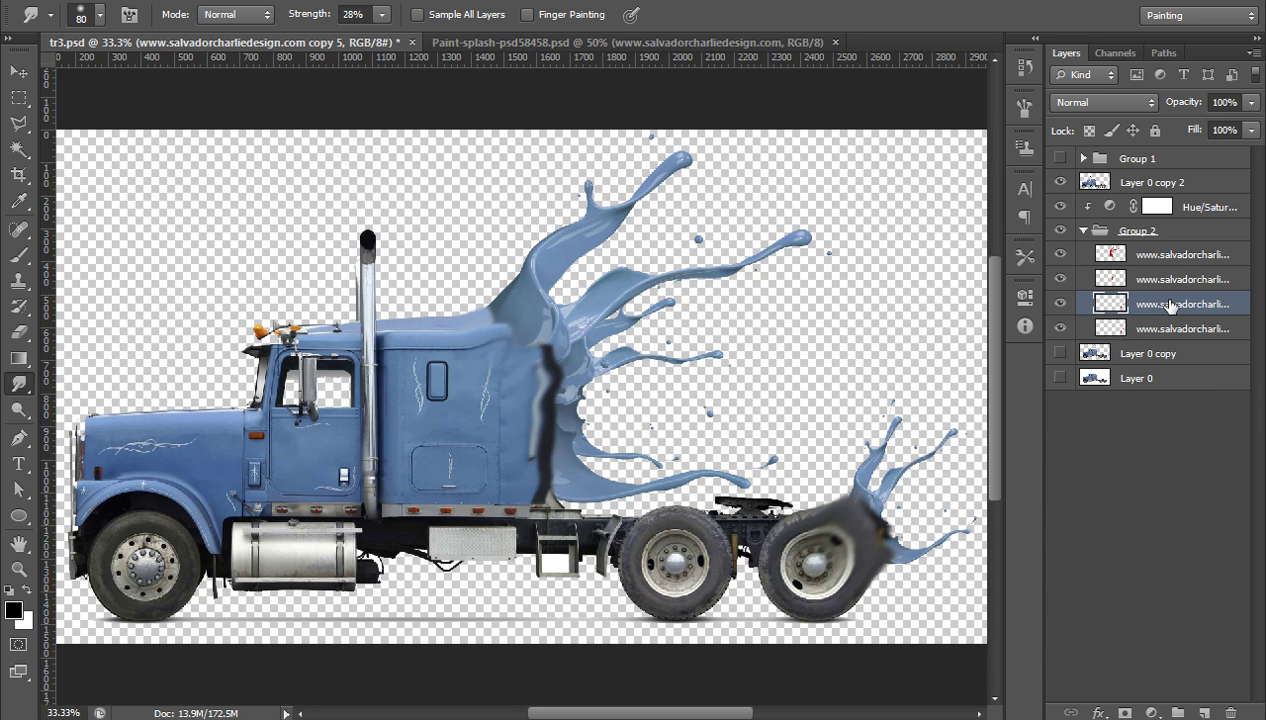
left_click_drag(1180, 320, 1177, 362)
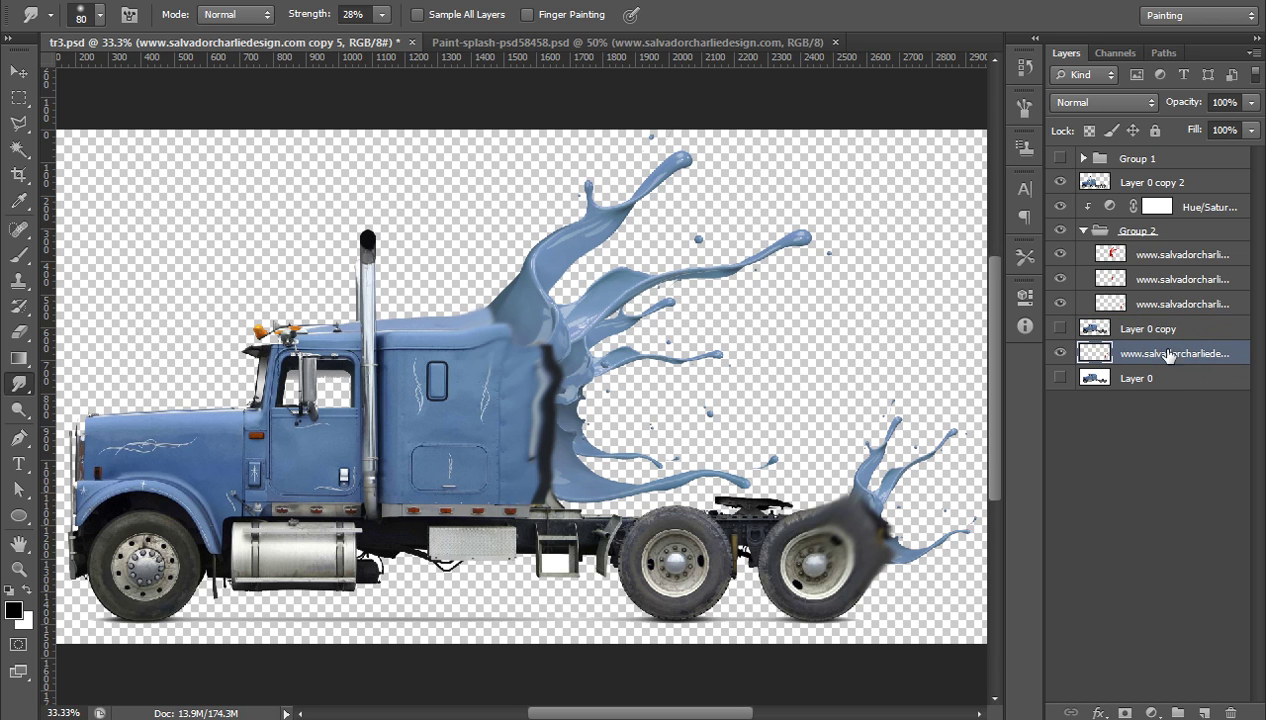
left_click(1125, 306)
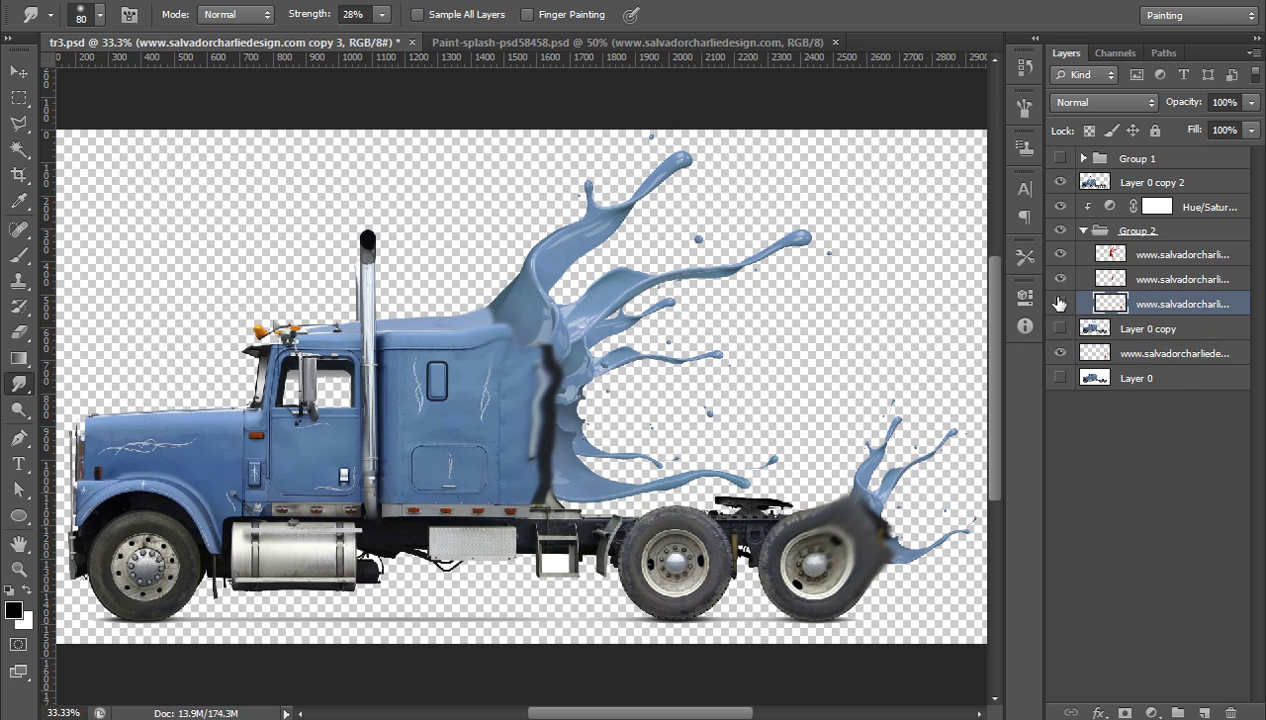
left_click(1059, 303)
left_click_drag(1136, 362, 1158, 332)
Add a Hue/Saturation adjustment layer above the duplicated wheel splash and clip it to that layer.
left_click(1150, 711)
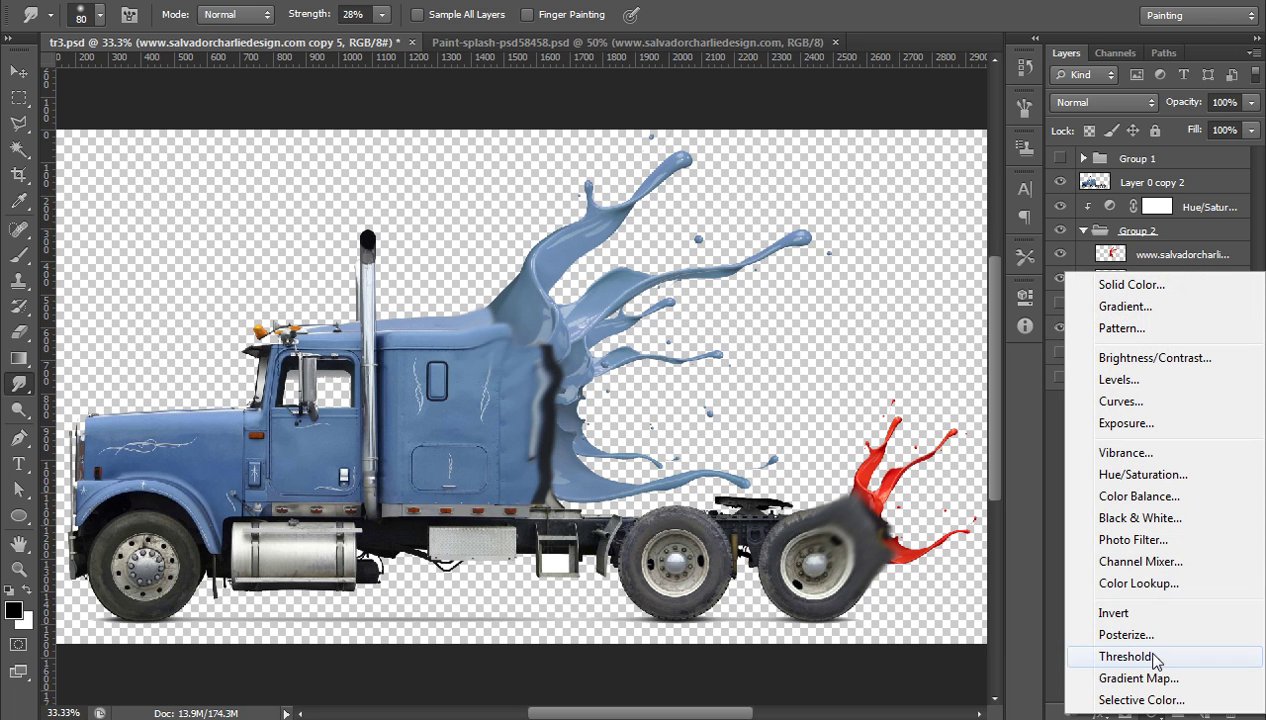
left_click(1147, 480)
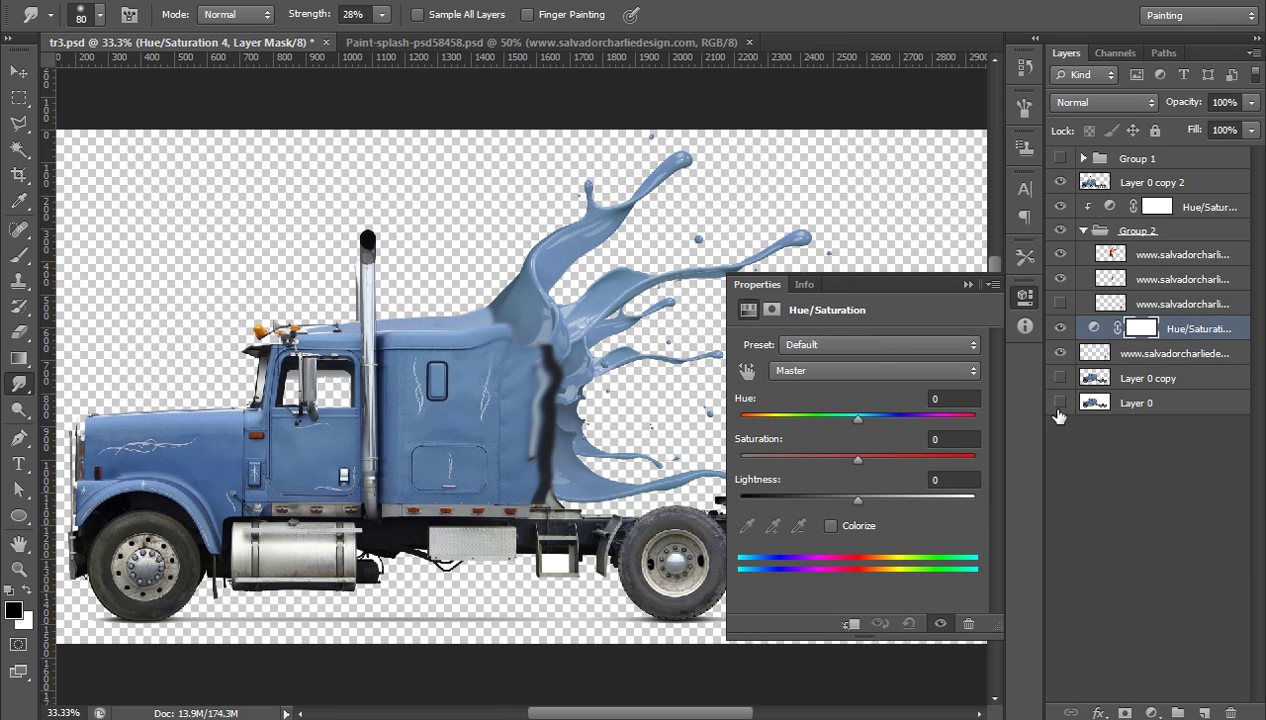
left_click_drag(1203, 342, 1199, 334)
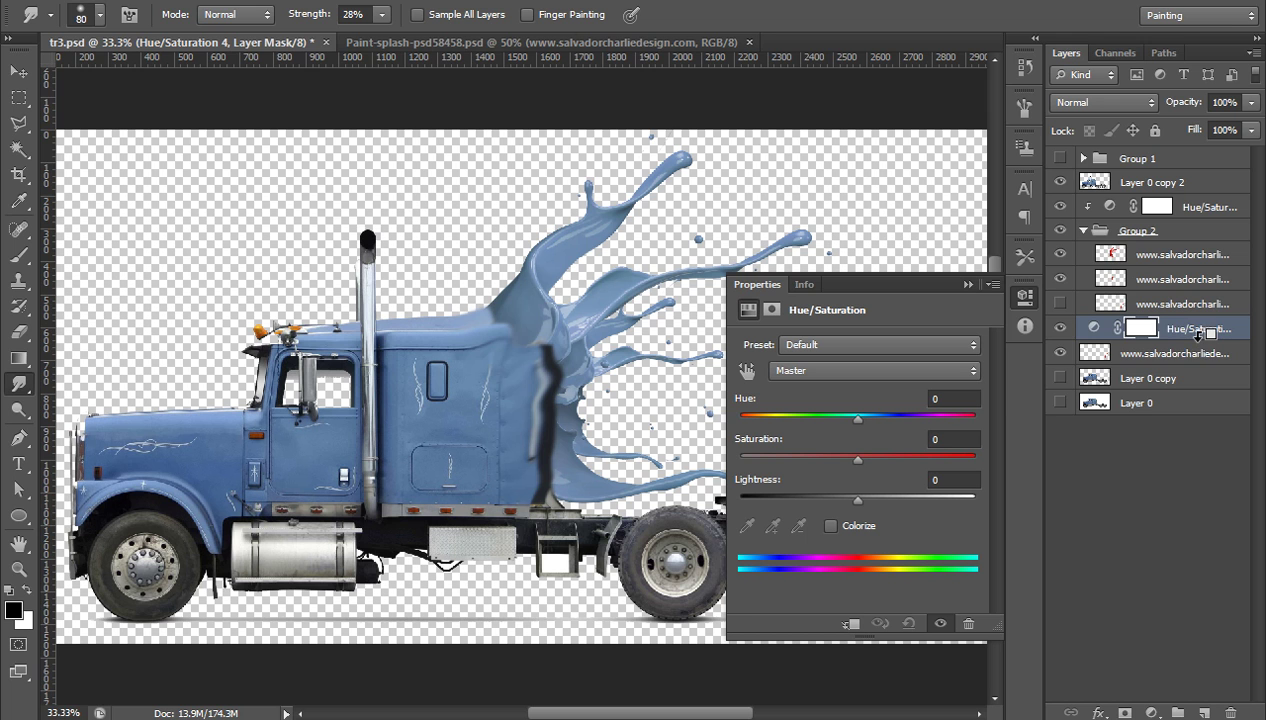
left_click(1199, 338, "alt")
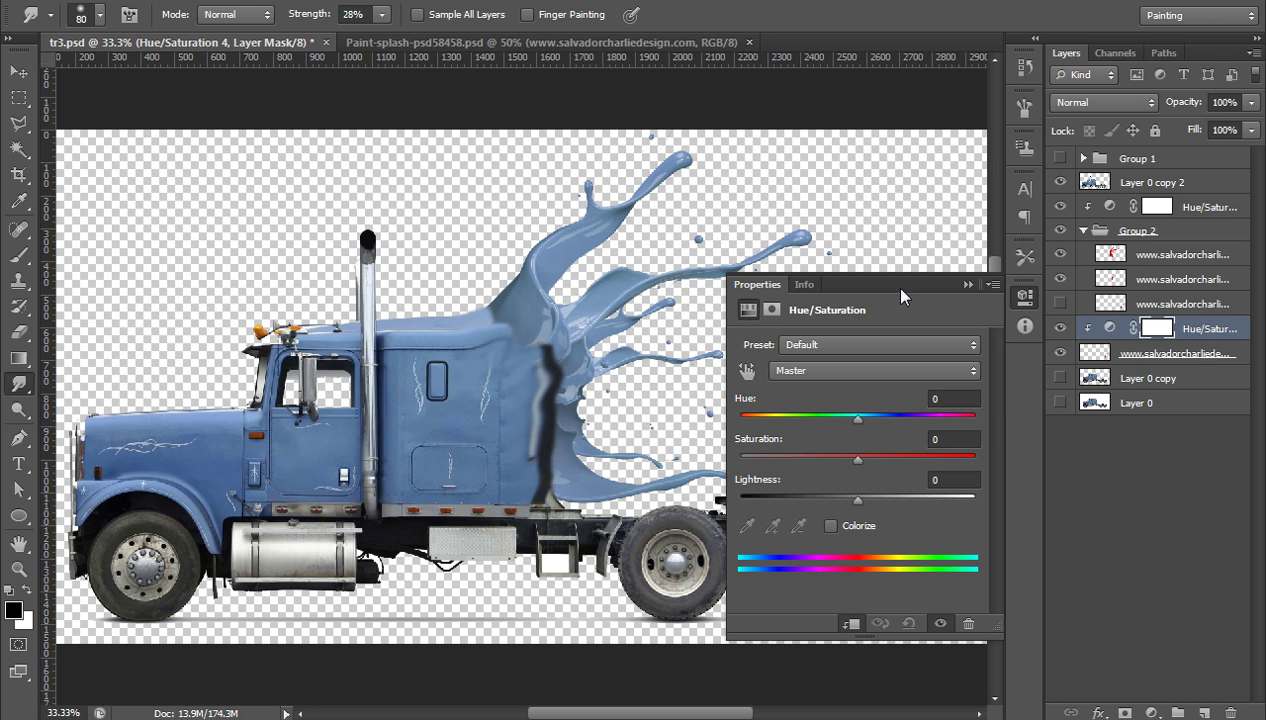
Turn the wheel splash dark grey with Saturation -100 and Lightness -31, and compare it with the adjustment switched off.
left_click_drag(916, 283, 553, 196)
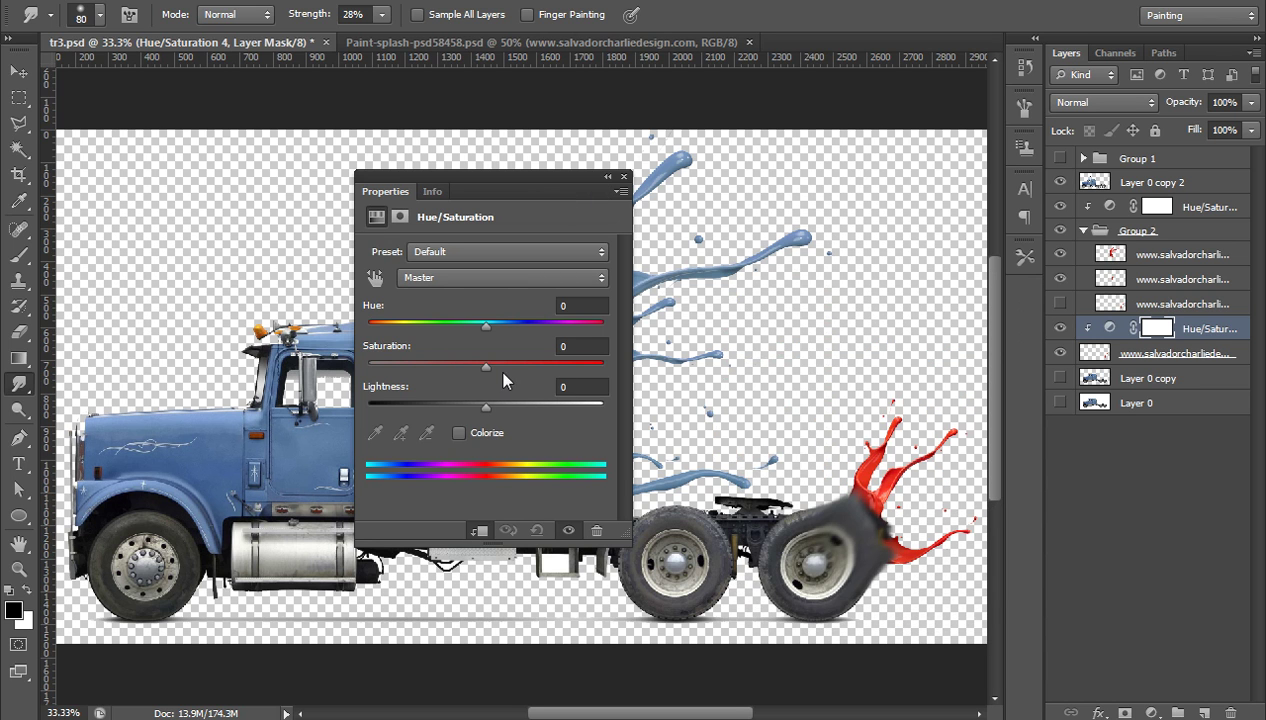
left_click_drag(486, 366, 365, 383)
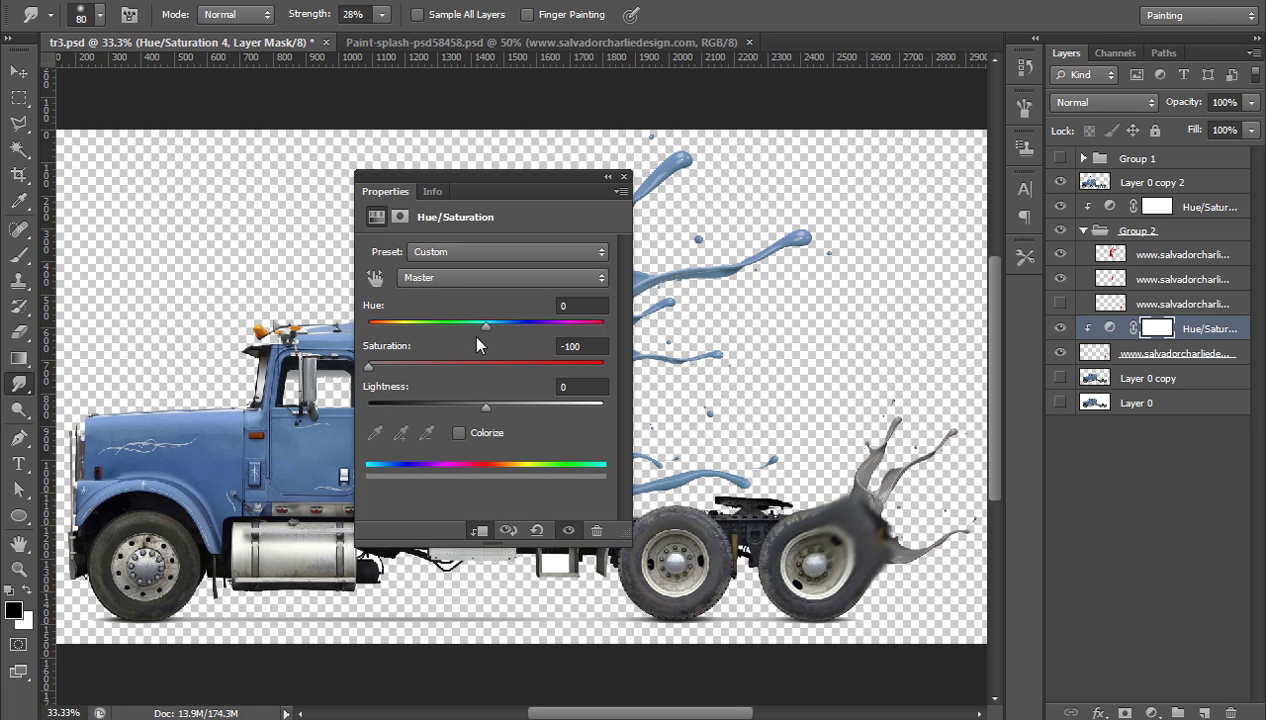
left_click_drag(485, 407, 466, 408)
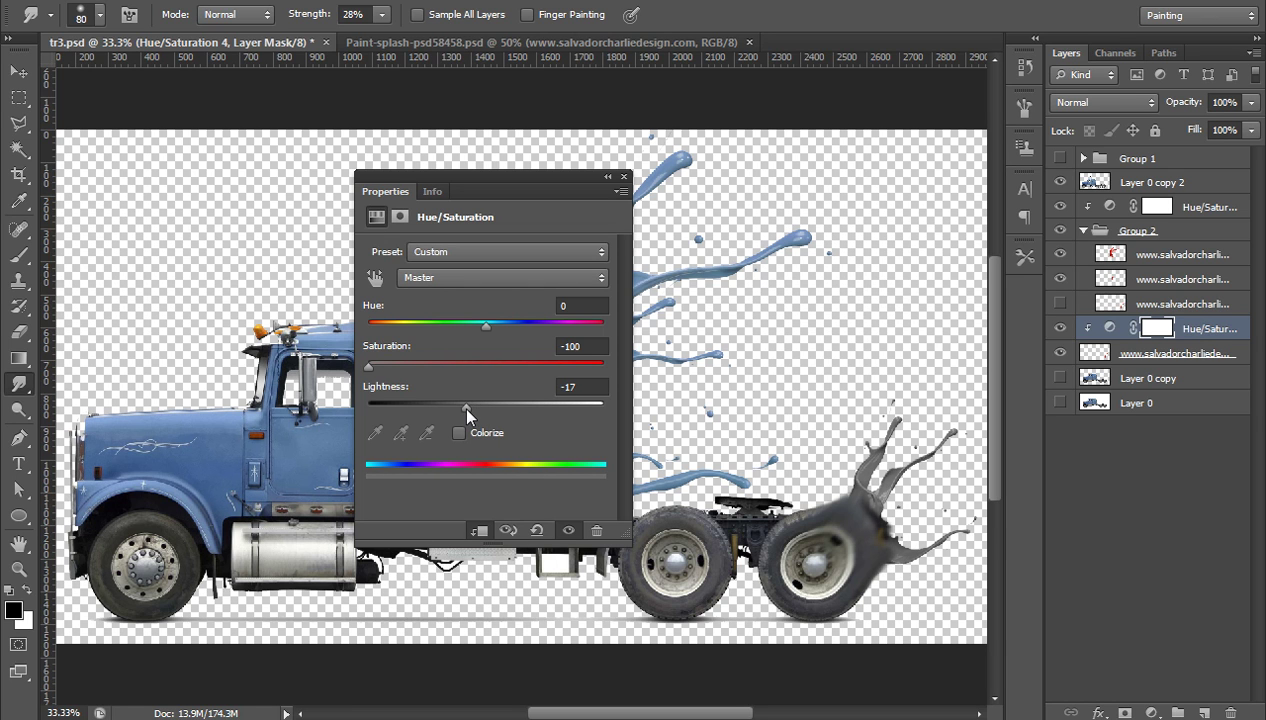
left_click_drag(466, 408, 461, 408)
left_click_drag(455, 409, 449, 409)
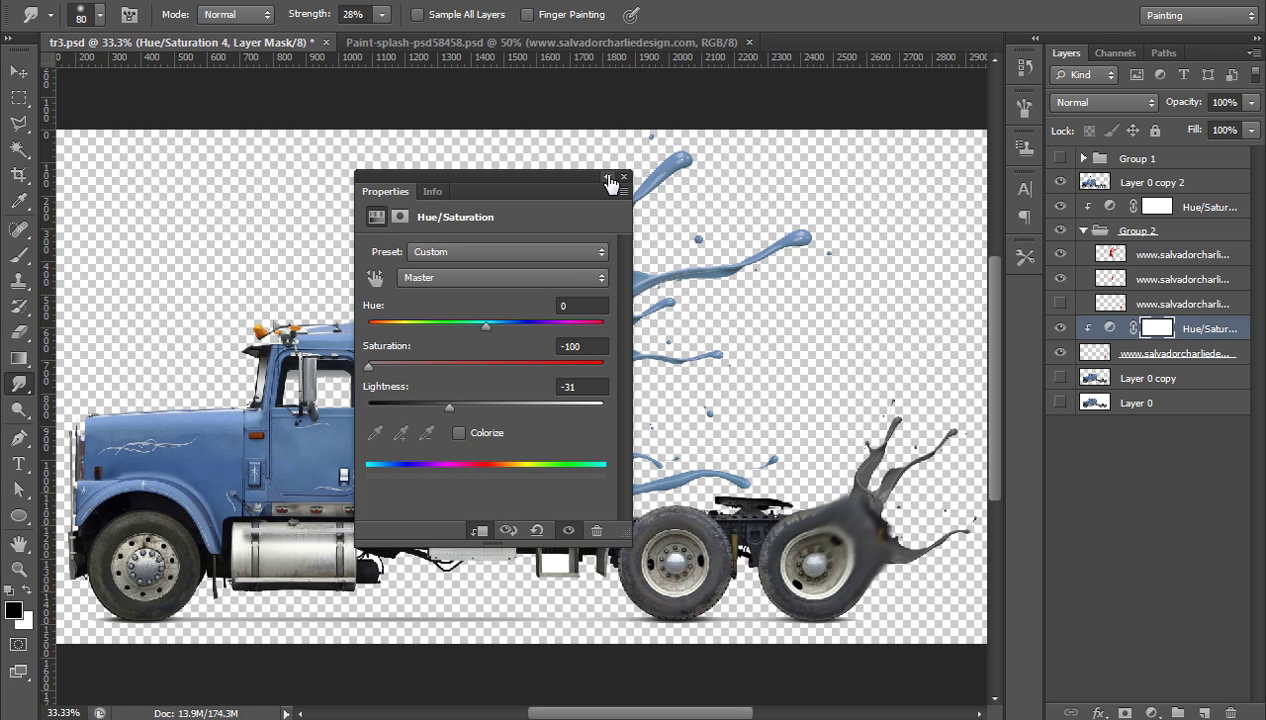
left_click_drag(553, 184, 1018, 305)
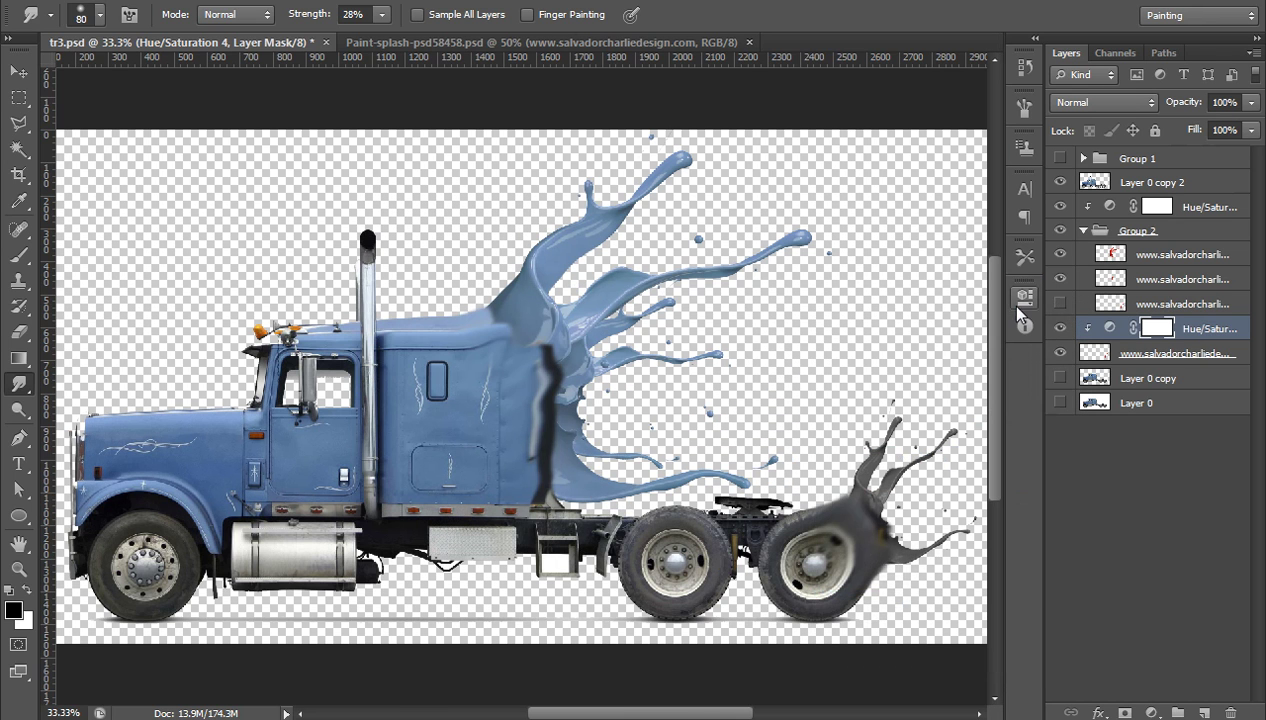
left_click(1061, 328)
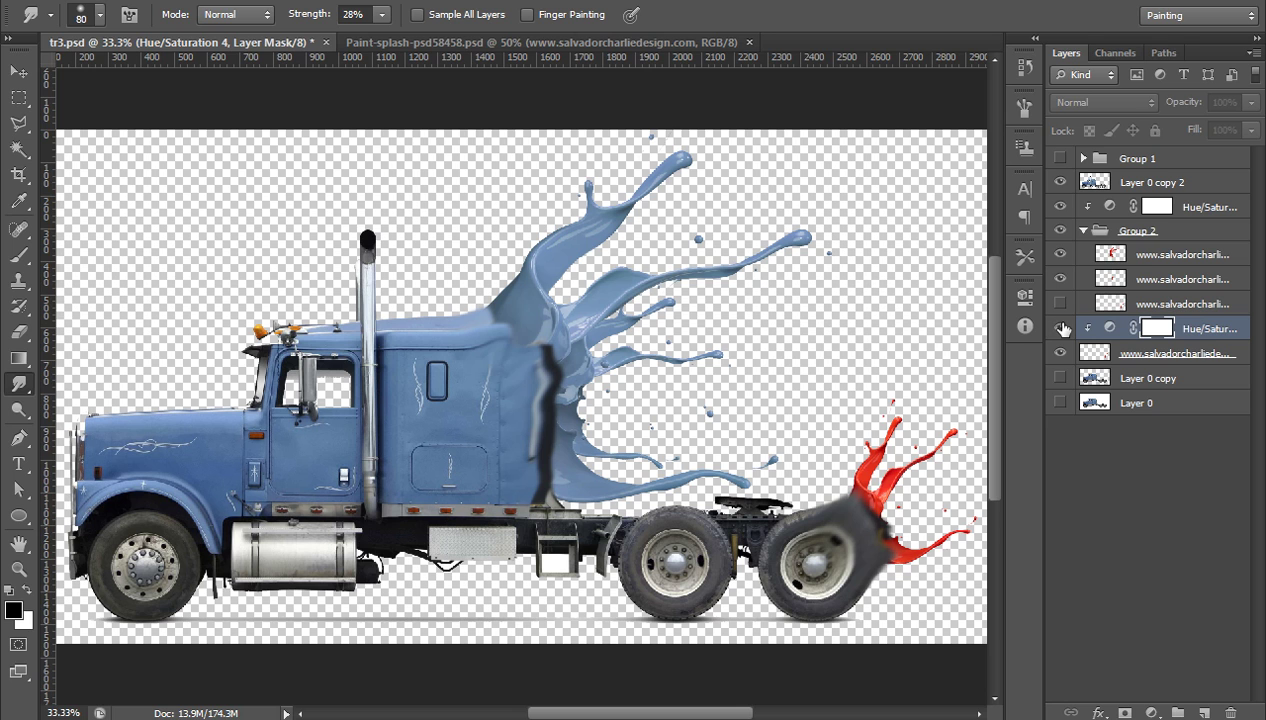
left_click(1061, 328)
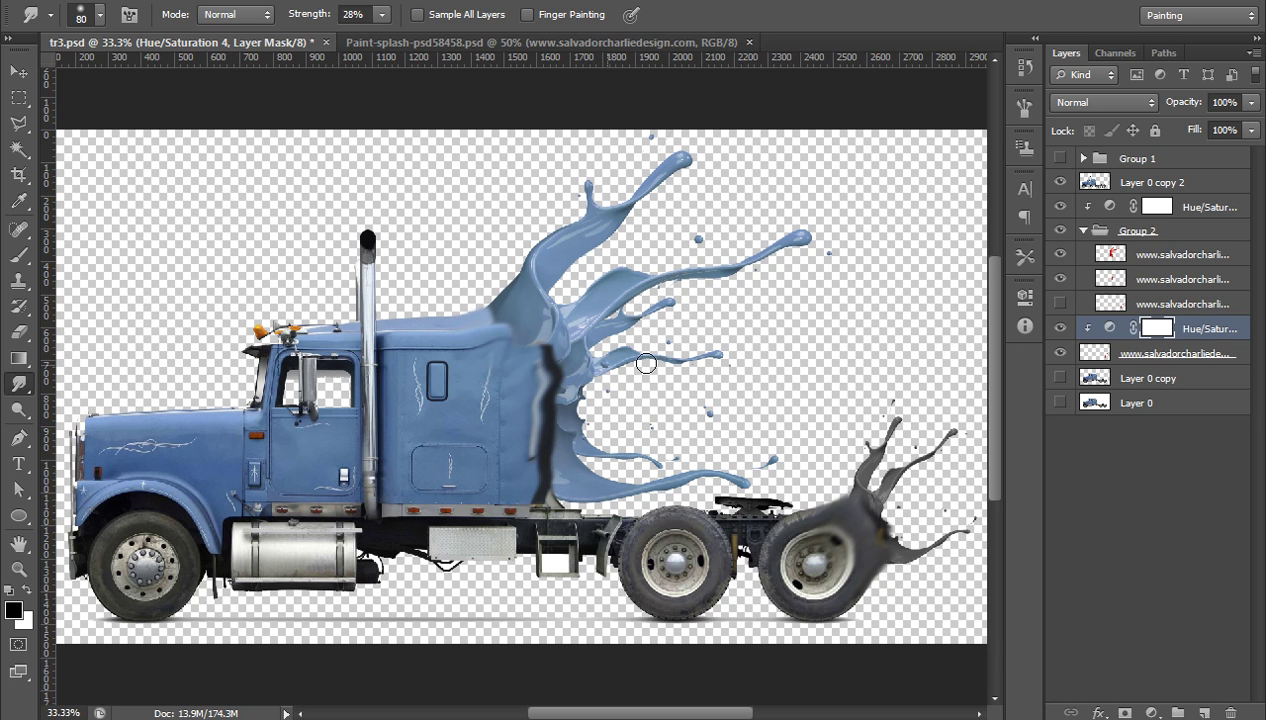
Add a layer mask to Layer 0 copy 2 and paint out the dark smudge along the cab's rear with a 100 px brush at 97% opacity.
left_click(1189, 181)
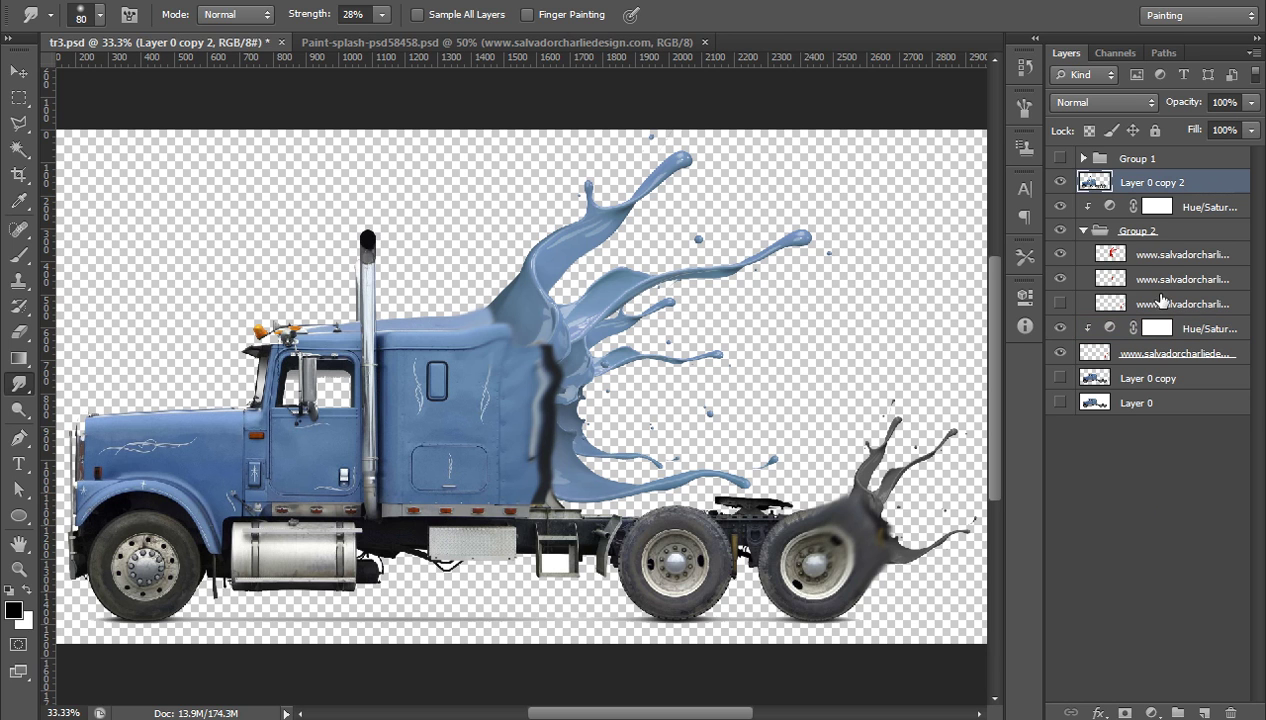
left_click(1124, 712)
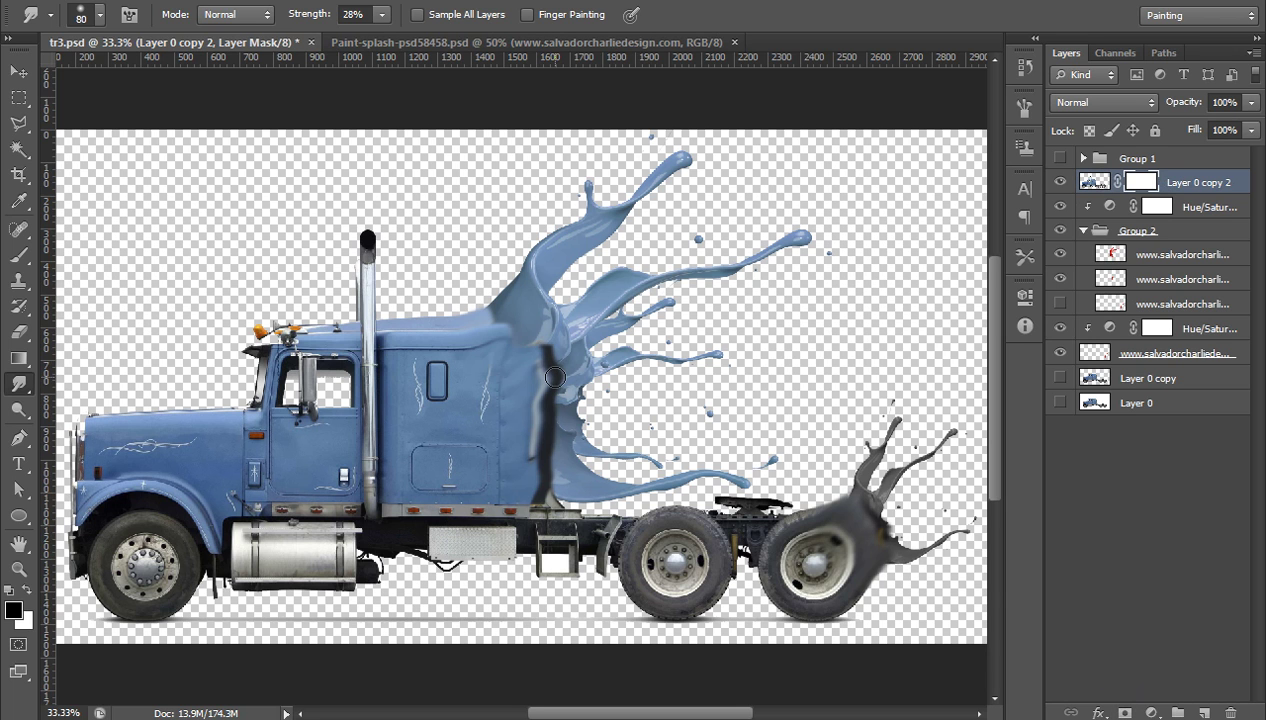
key("b")
key("bracketleft")
key("bracketleft")
key("bracketleft")
key("bracketleft")
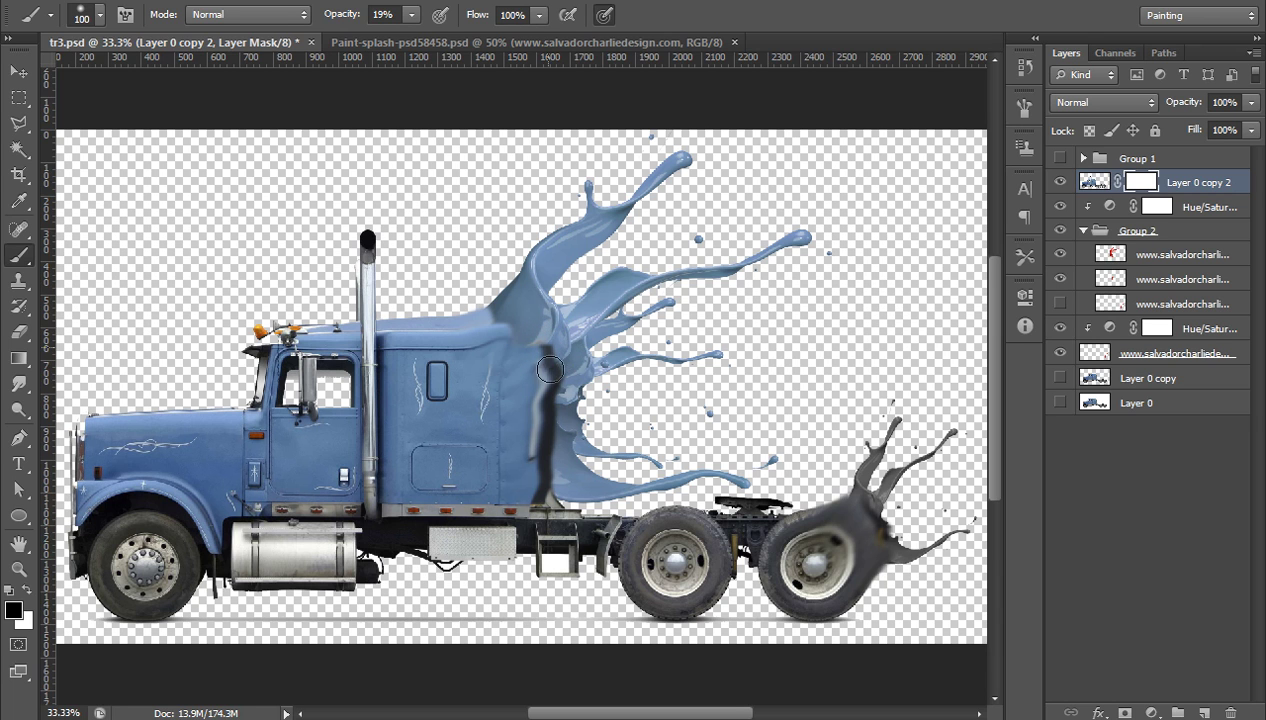
left_click_drag(350, 14, 597, 14)
type("97")
key("Return")
mouse_move(537, 362)
left_mouse_down()
mouse_move(552, 397)
mouse_move(567, 373)
mouse_move(547, 432)
mouse_move(572, 398)
mouse_move(542, 414)
mouse_move(575, 383)
mouse_move(560, 473)
mouse_move(539, 481)
mouse_move(560, 433)
mouse_move(536, 449)
mouse_move(556, 425)
mouse_move(535, 413)
mouse_move(554, 375)
mouse_move(564, 495)
mouse_move(546, 479)
mouse_move(540, 492)
mouse_move(578, 454)
left_mouse_up()
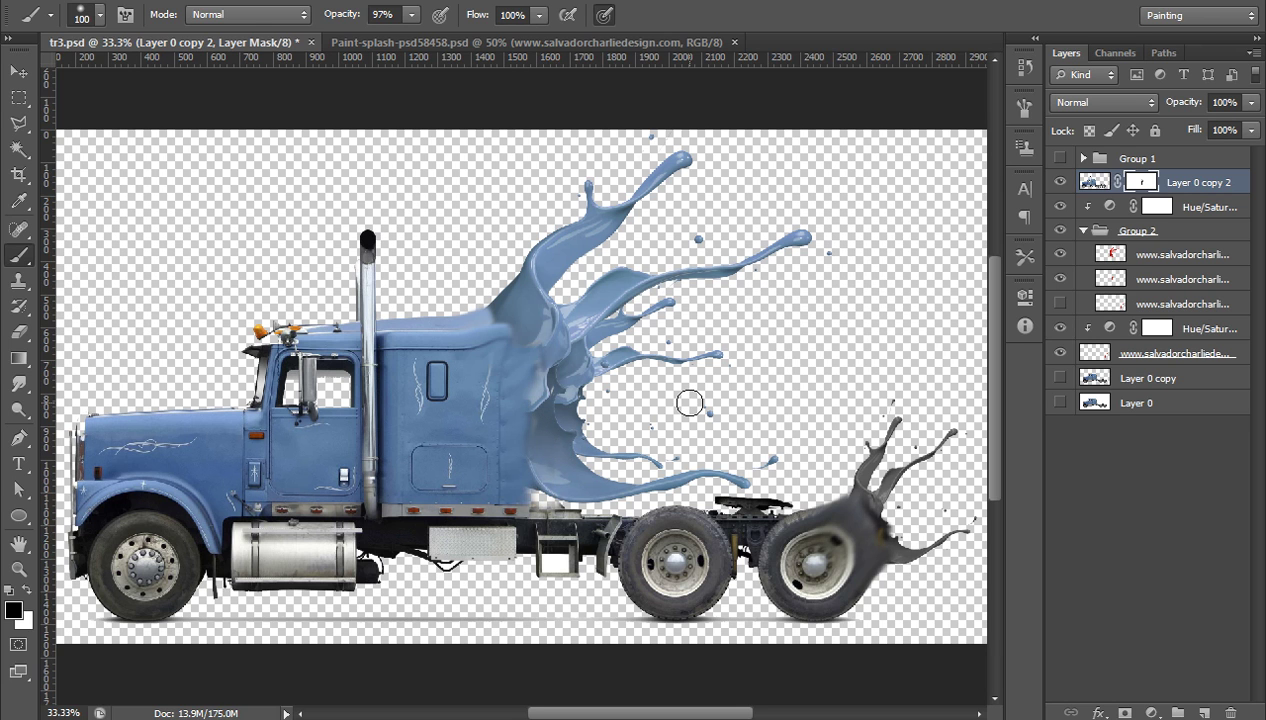
Refine the layer mask by painting part of the cab's rear edge back in where it meets the splash.
key("z")
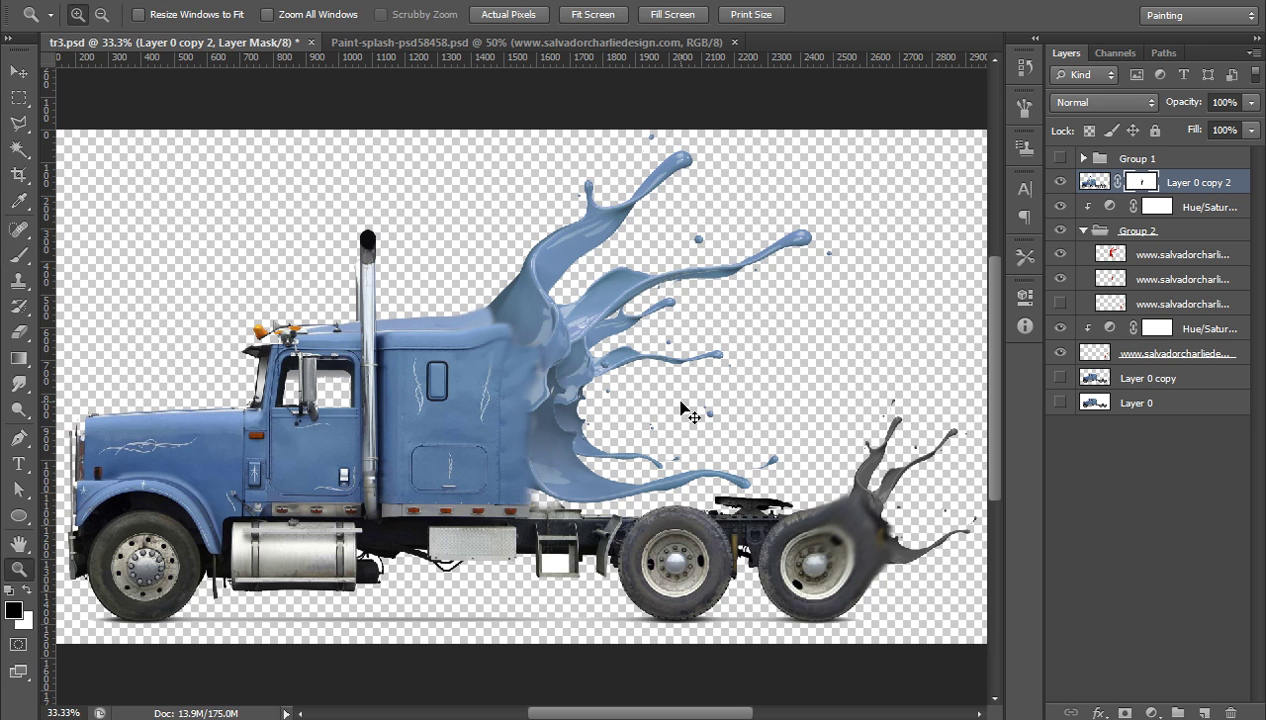
key("b")
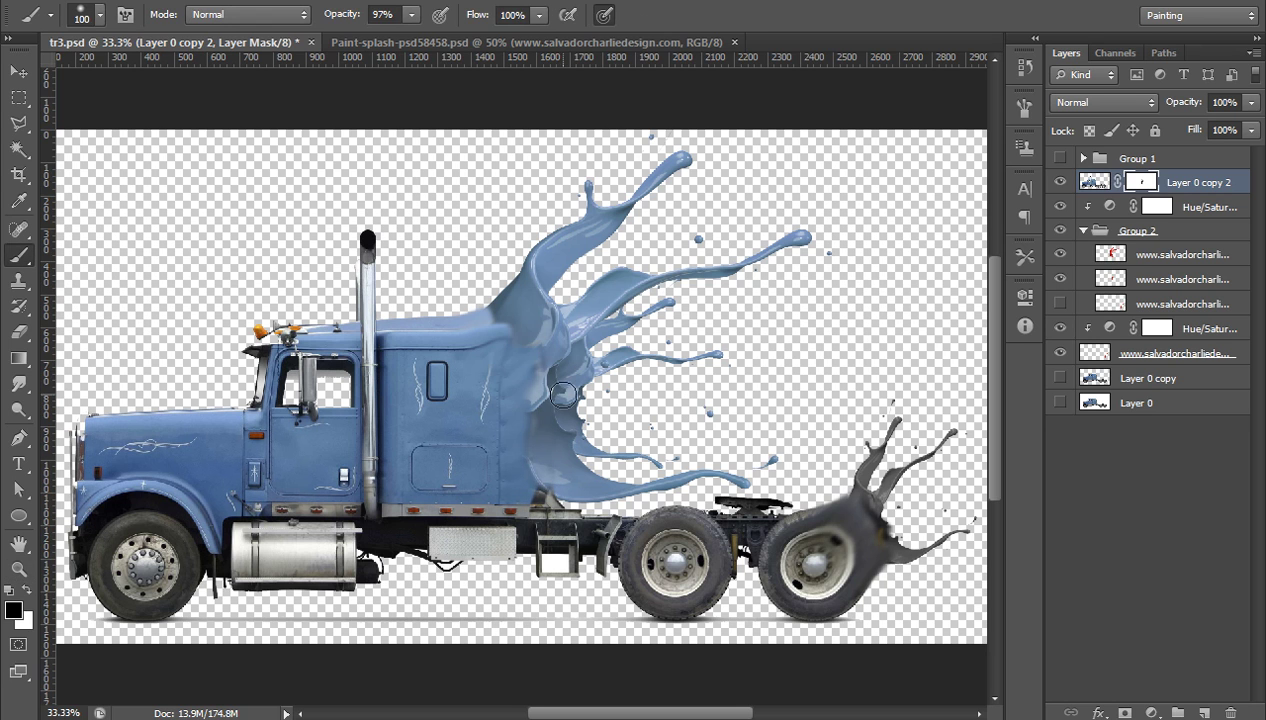
key("x")
mouse_move(540, 392)
left_mouse_down()
mouse_move(530, 396)
mouse_move(548, 358)
mouse_move(532, 367)
left_mouse_up()
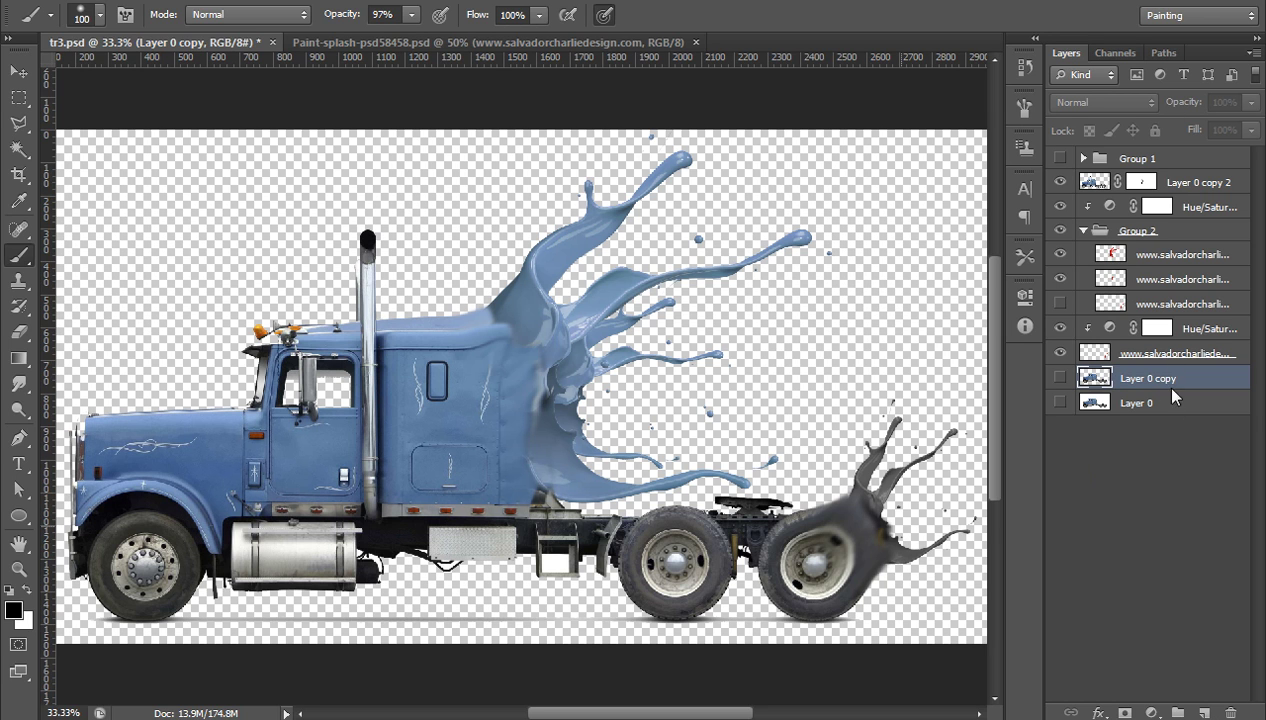
Add a new layer directly above Layer 0 copy and fill it with black as the background.
left_click(1204, 712)
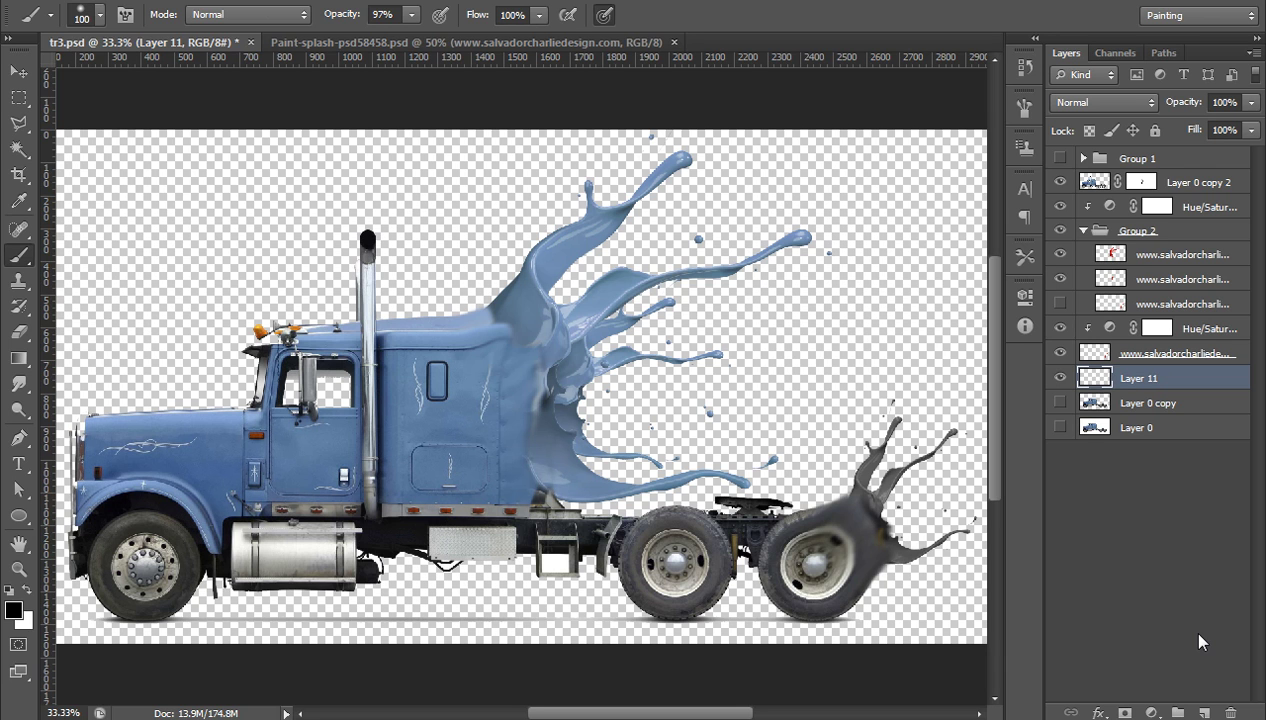
key("ctrl+BackSpace")
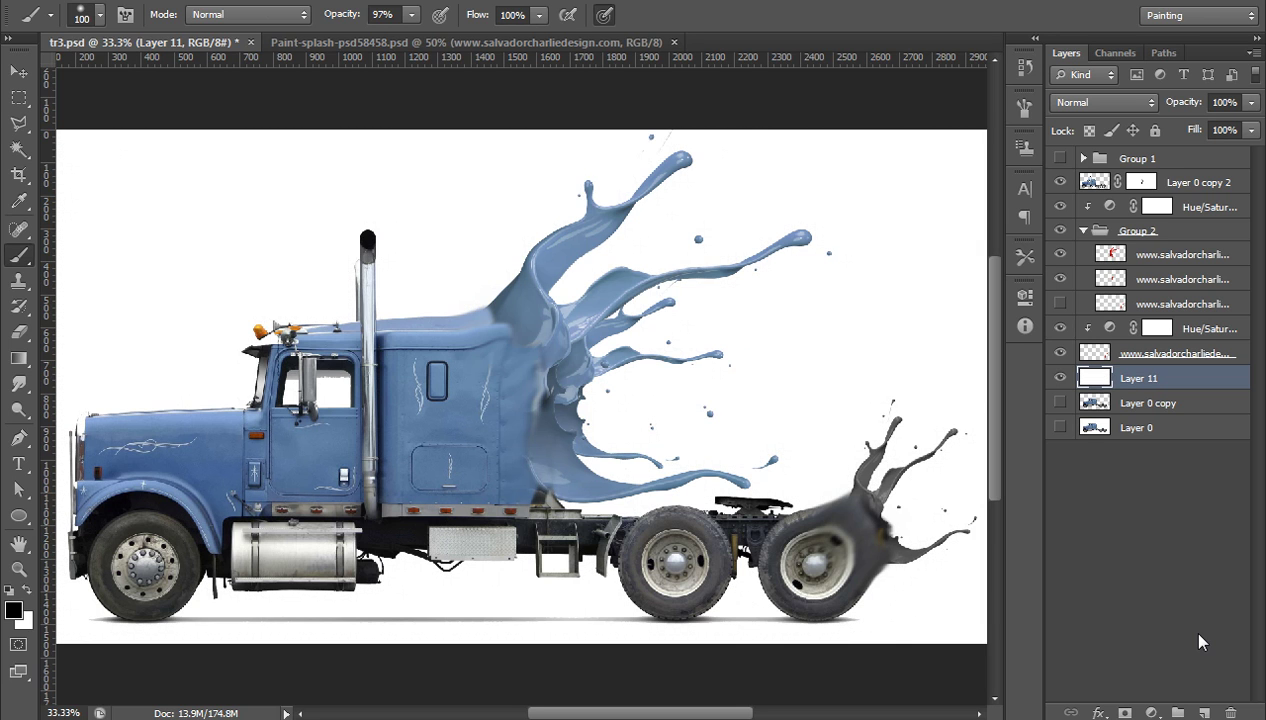
key("alt+BackSpace")
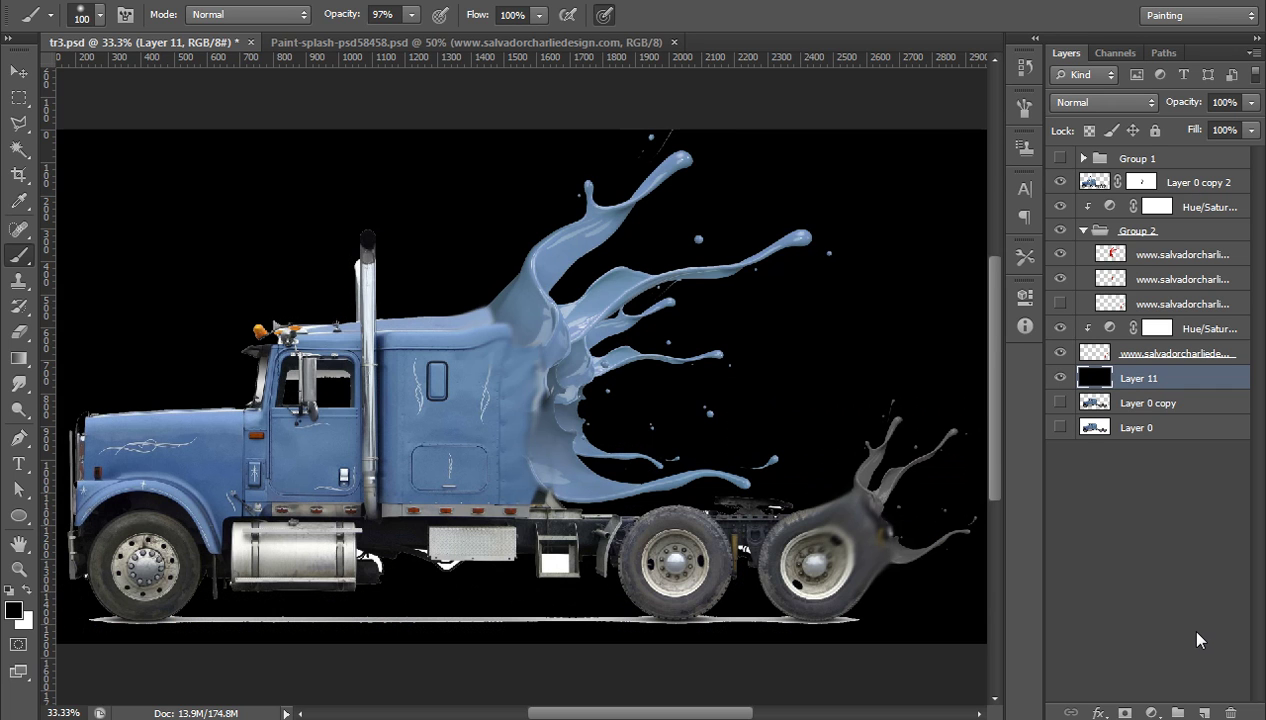
Add an empty layer above the black background and prepare a white 900 px brush with its hardness reduced to the minimum.
left_click(1207, 712)
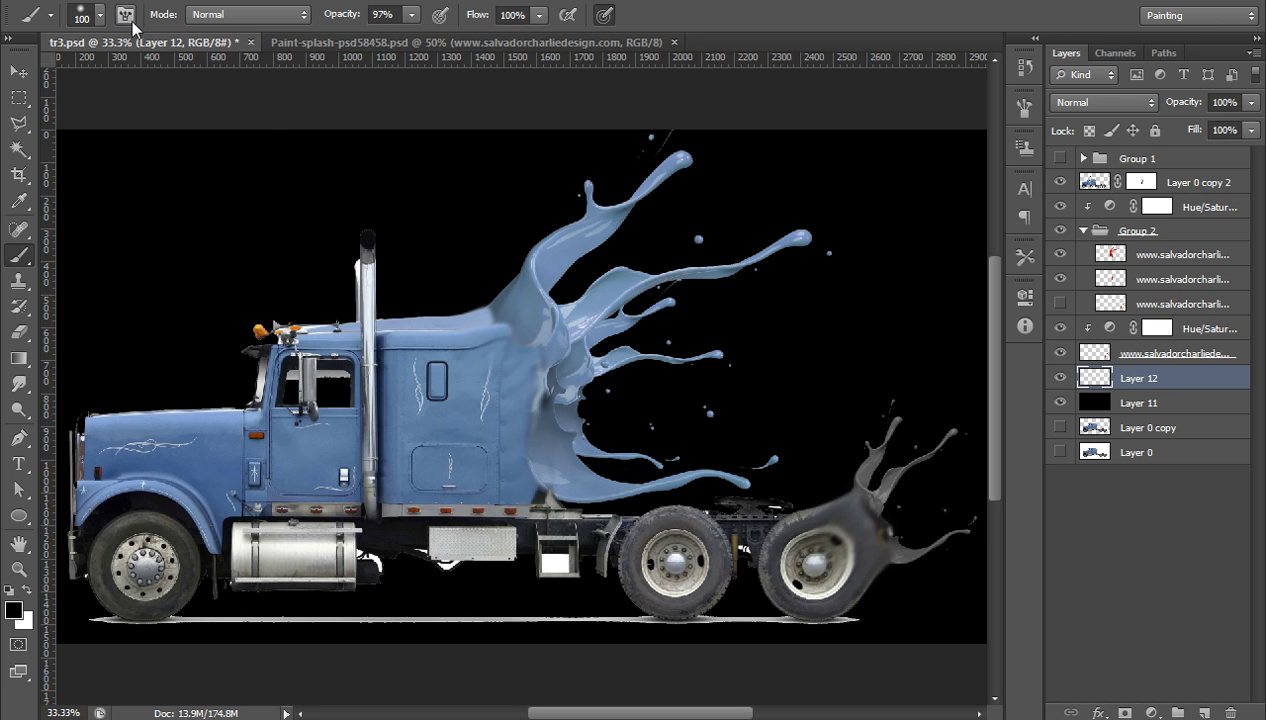
left_click(100, 15)
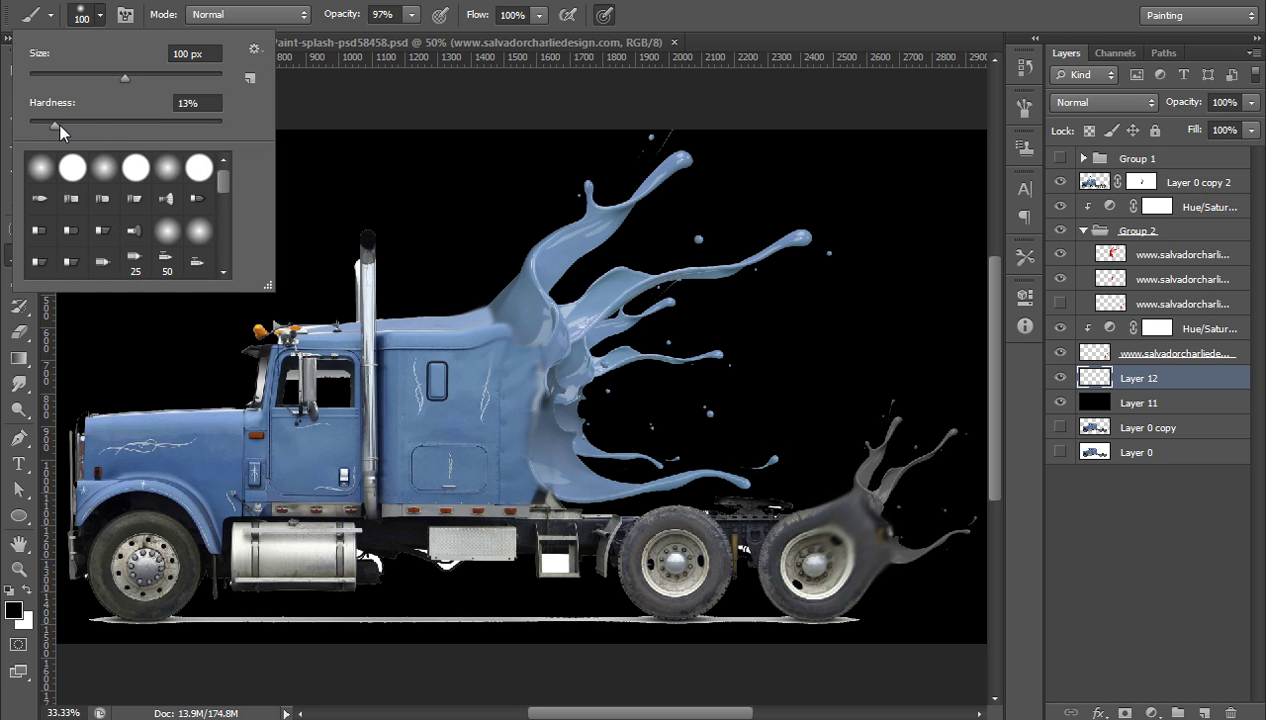
left_click_drag(58, 123, 10, 132)
key("Return")
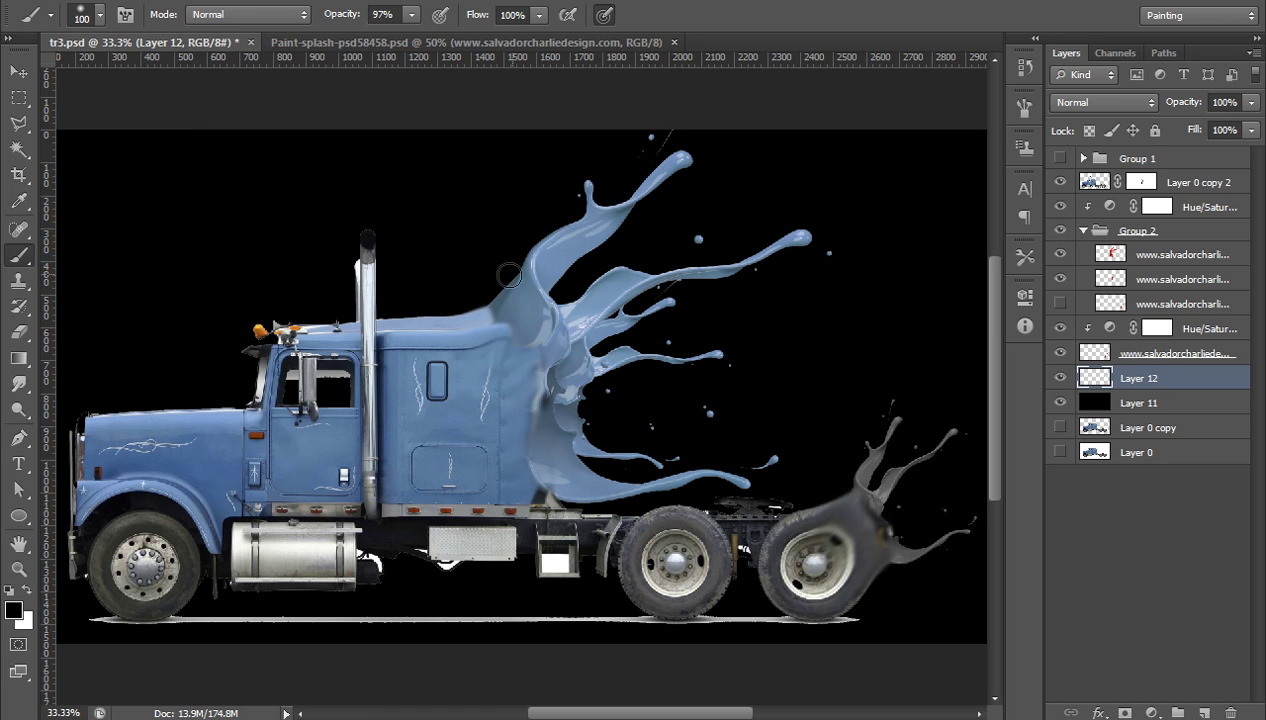
key("bracketright")
key("bracketright")
key("bracketright")
key("bracketright")
key("bracketright")
key("bracketright")
key("bracketright")
key("bracketright")
key("bracketright")
key("bracketright")
key("bracketright")
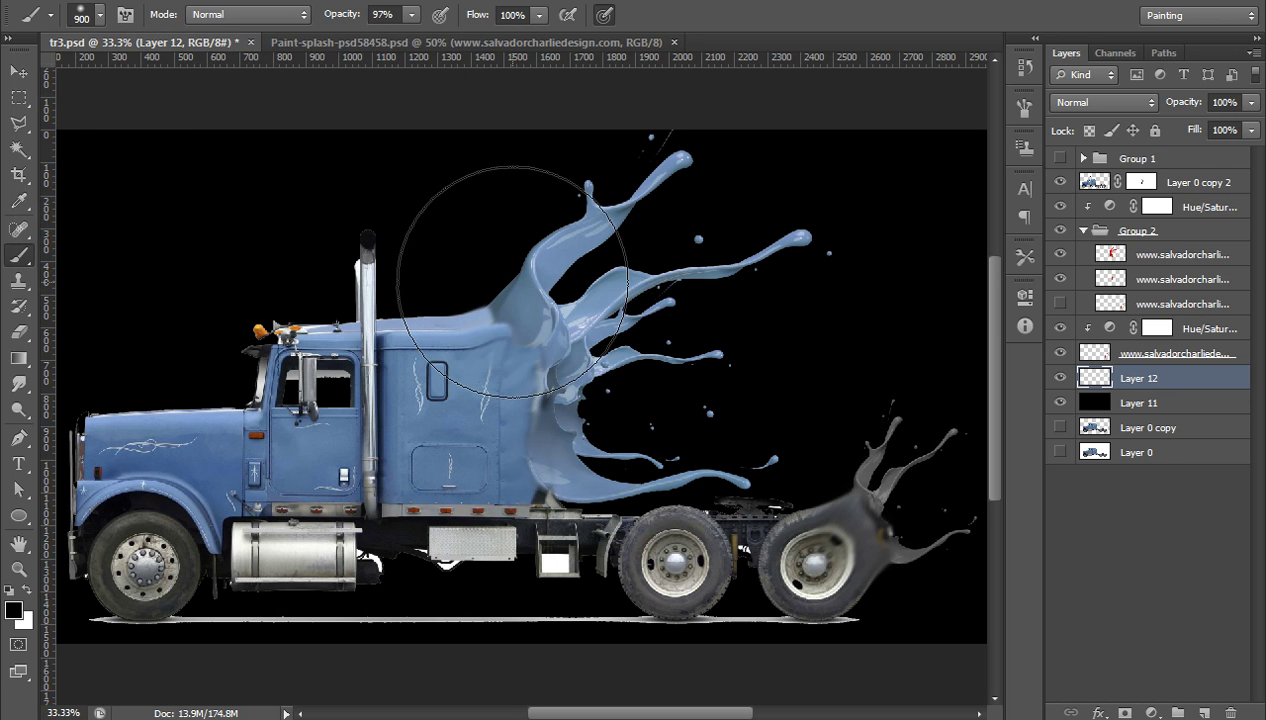
key("x")
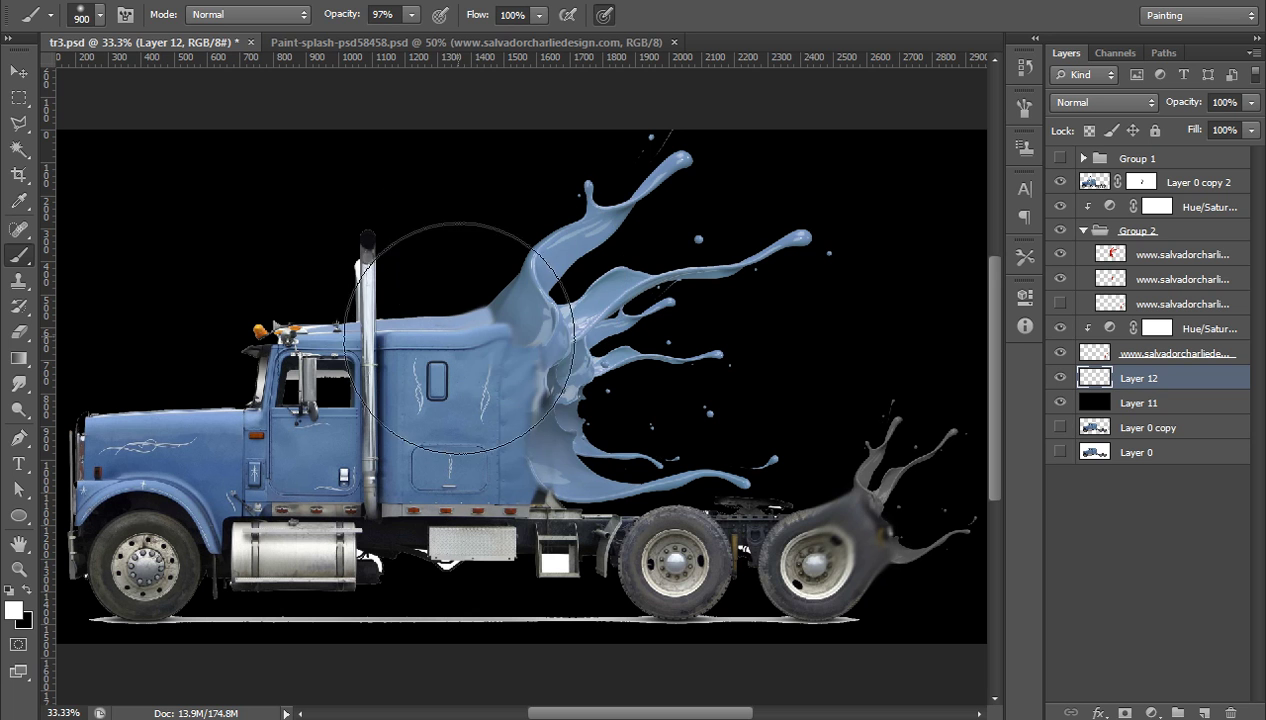
Paint a soft white glow on the new layer behind the cab and the blue splashes.
left_click(415, 285)
mouse_move(408, 360)
left_mouse_down()
mouse_move(215, 365)
mouse_move(170, 390)
mouse_move(180, 400)
left_mouse_up()
mouse_move(540, 395)
left_mouse_down()
mouse_move(718, 393)
mouse_move(725, 407)
mouse_move(272, 422)
mouse_move(280, 335)
mouse_move(575, 330)
mouse_move(350, 345)
left_mouse_up()
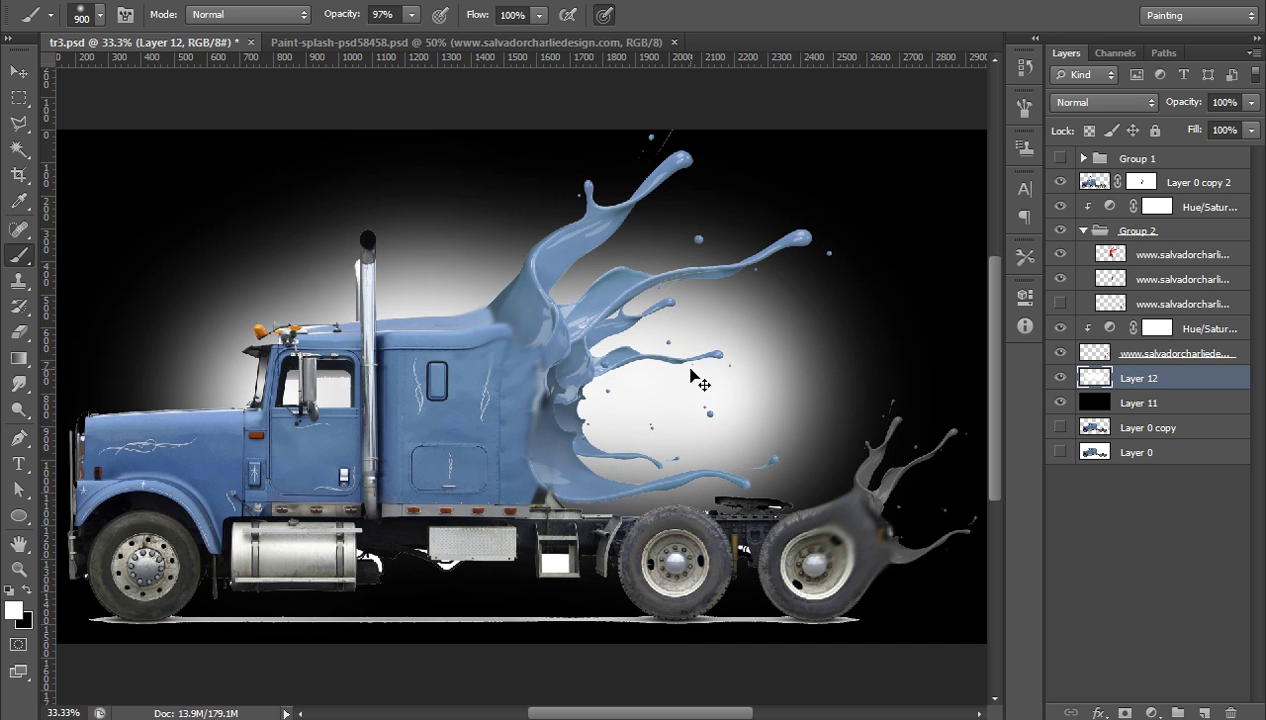
key("ctrl+z")
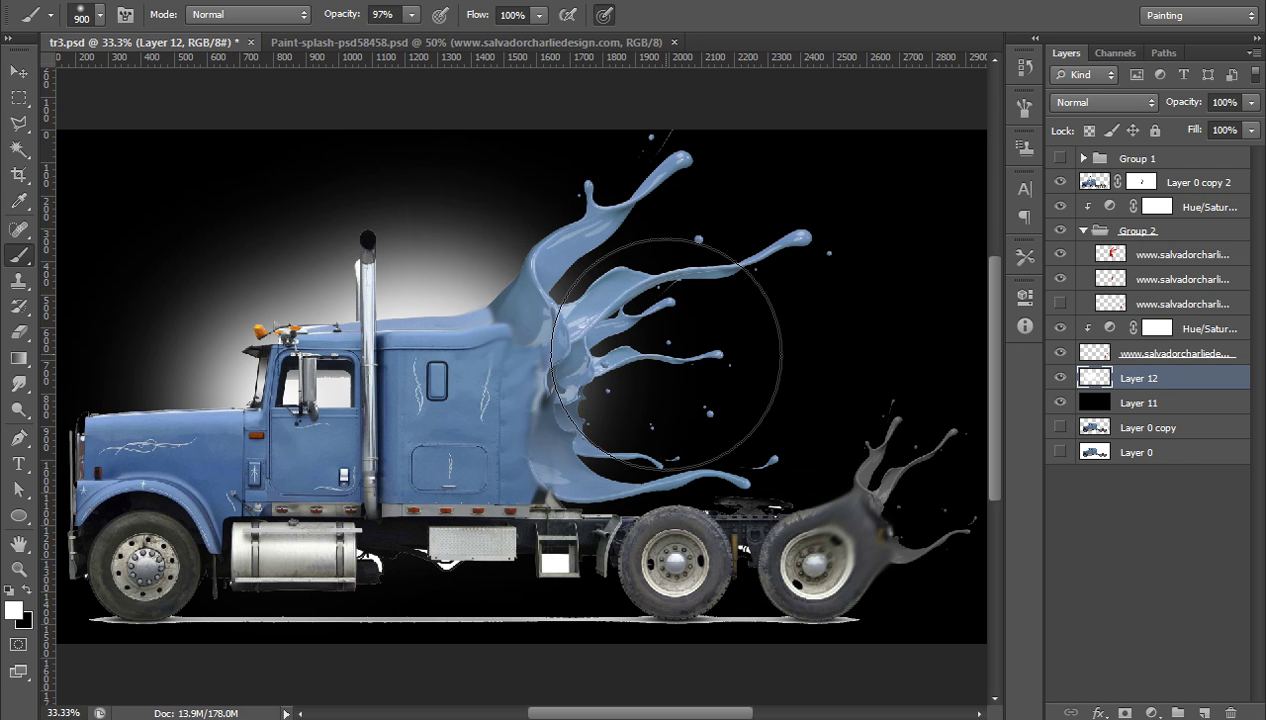
mouse_move(740, 360)
left_mouse_down()
mouse_move(730, 420)
mouse_move(750, 465)
left_mouse_up()
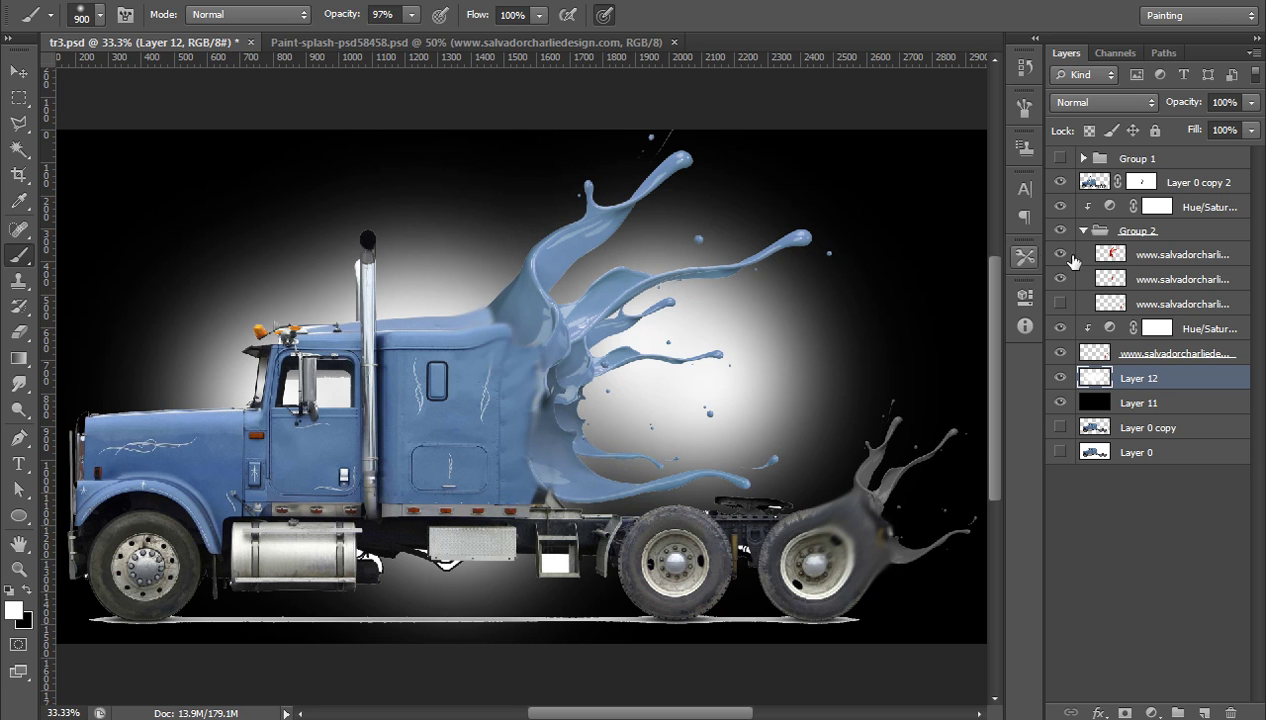
left_click(812, 392)
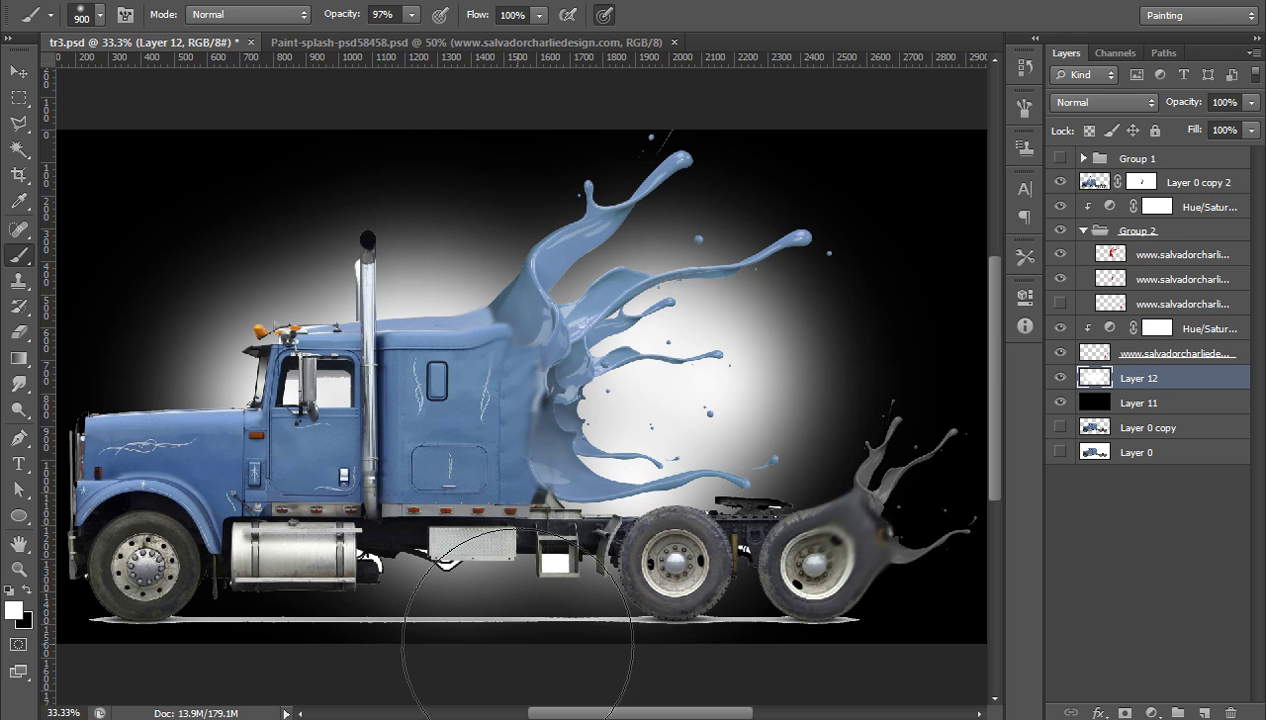
Mask out the white ground strip between the front and rear wheels on Layer 0 copy 2 with a black 90 px brush at 100% opacity.
left_click(18, 71)
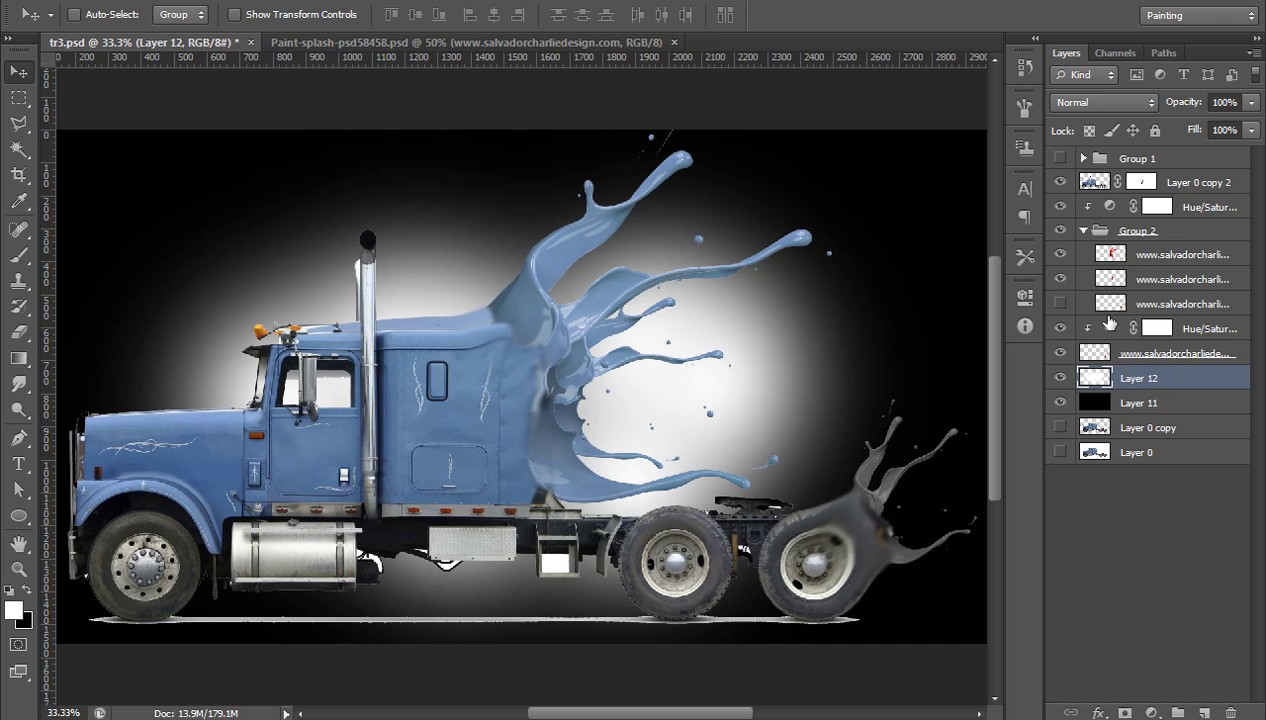
left_click(1094, 184)
left_click(1061, 182)
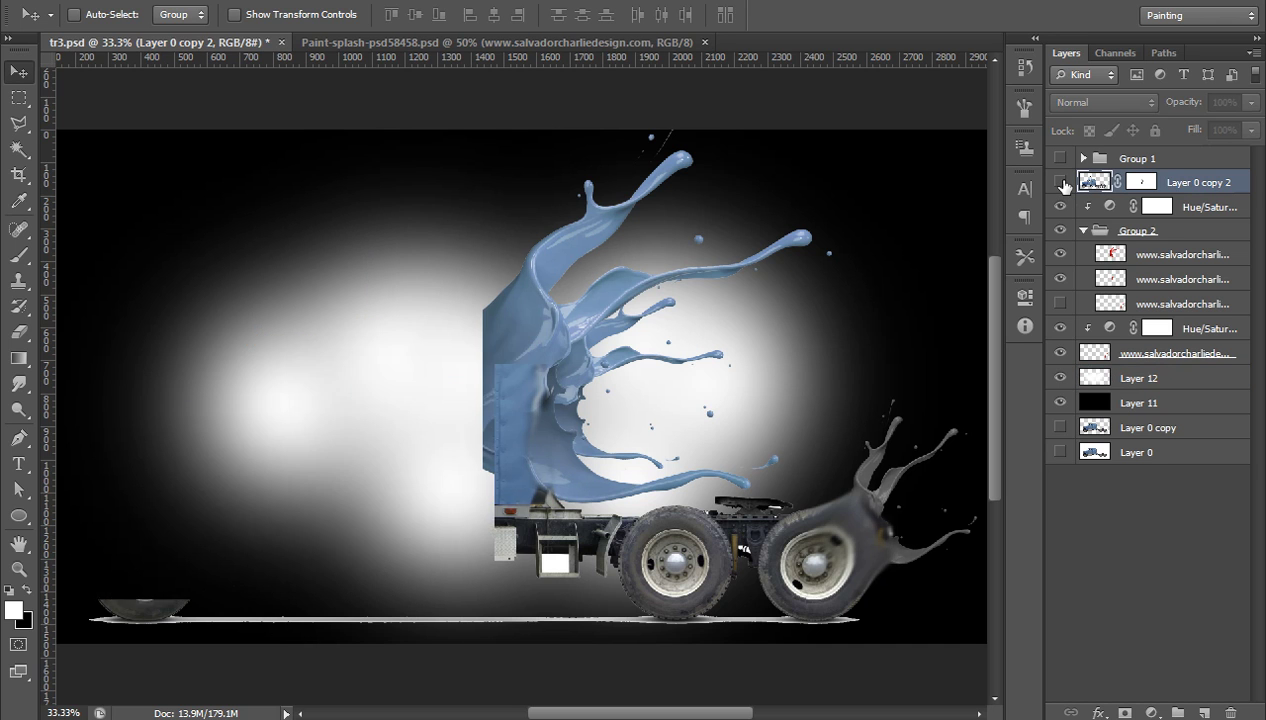
left_click(1061, 182)
left_click(1141, 182)
key("b")
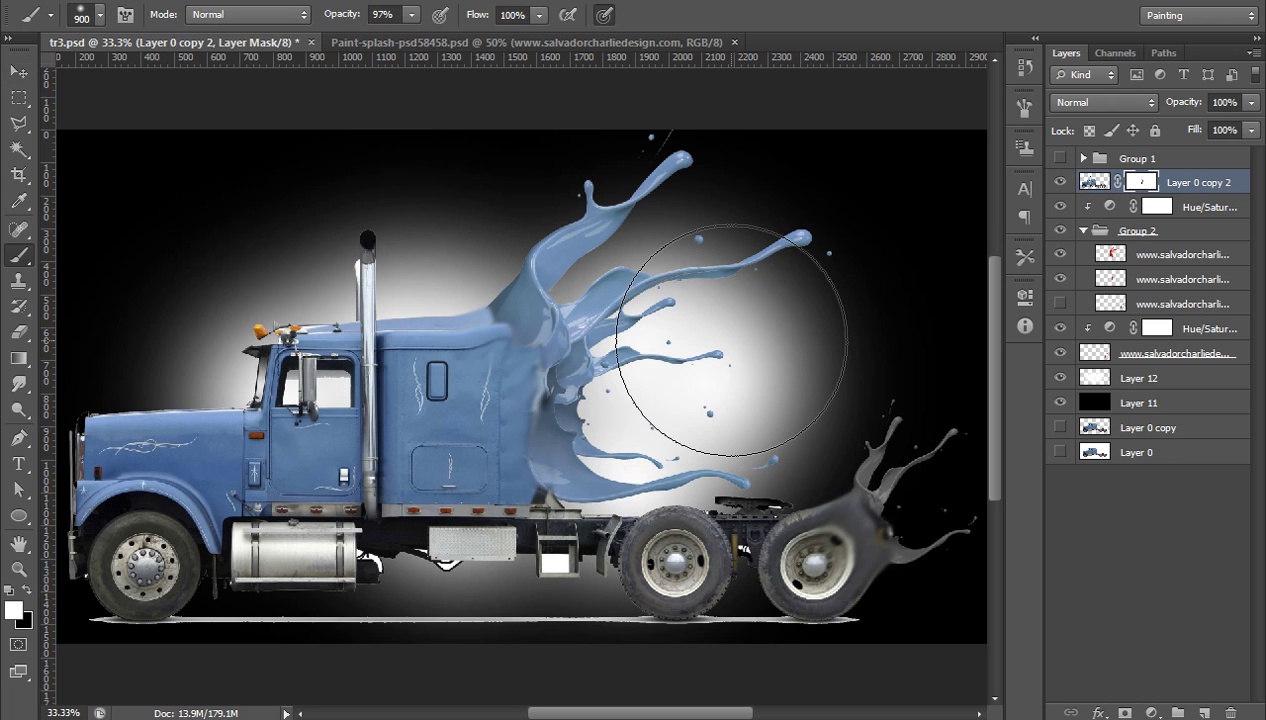
key("bracketleft")
key("bracketleft")
key("bracketleft")
key("bracketleft")
key("bracketleft")
key("bracketleft")
key("bracketleft")
key("bracketleft")
key("bracketleft")
key("bracketleft")
key("bracketleft")
key("bracketleft")
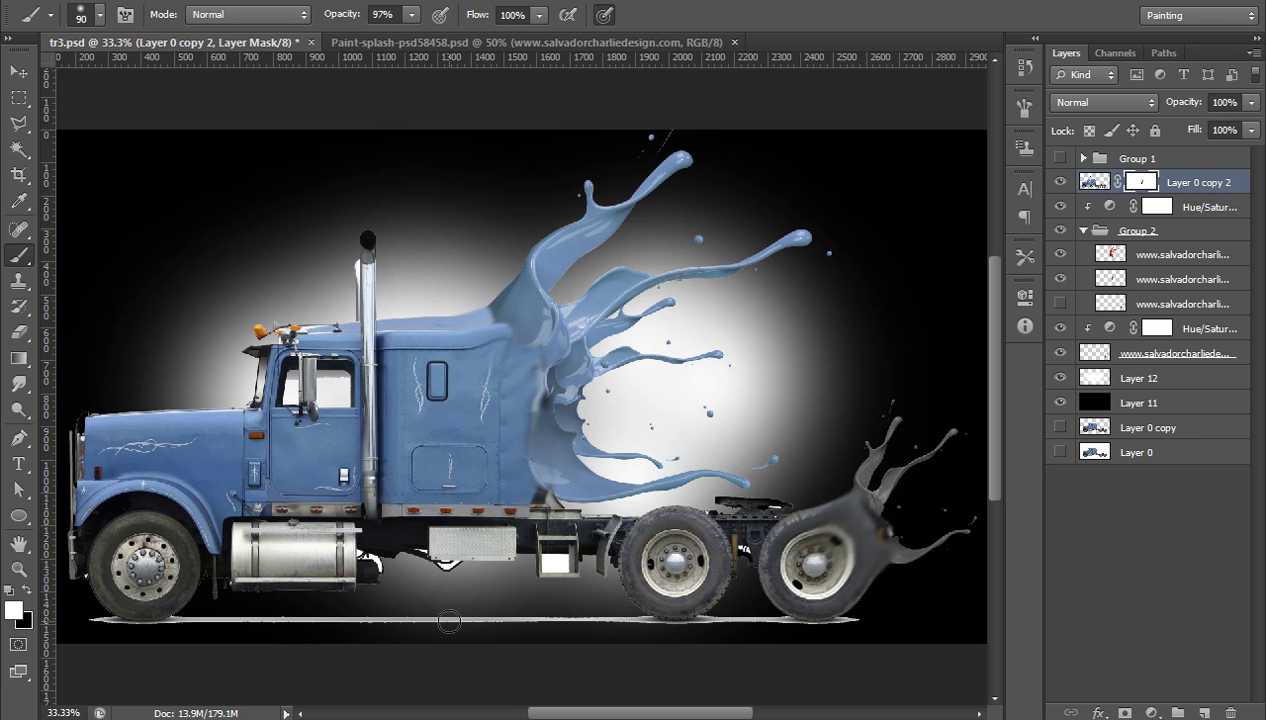
left_click_drag(325, 22, 330, 22)
key("x")
mouse_move(563, 604)
left_mouse_down()
mouse_move(557, 634)
mouse_move(558, 623)
mouse_move(470, 619)
mouse_move(193, 618)
left_mouse_up()
left_click_drag(555, 611, 622, 618)
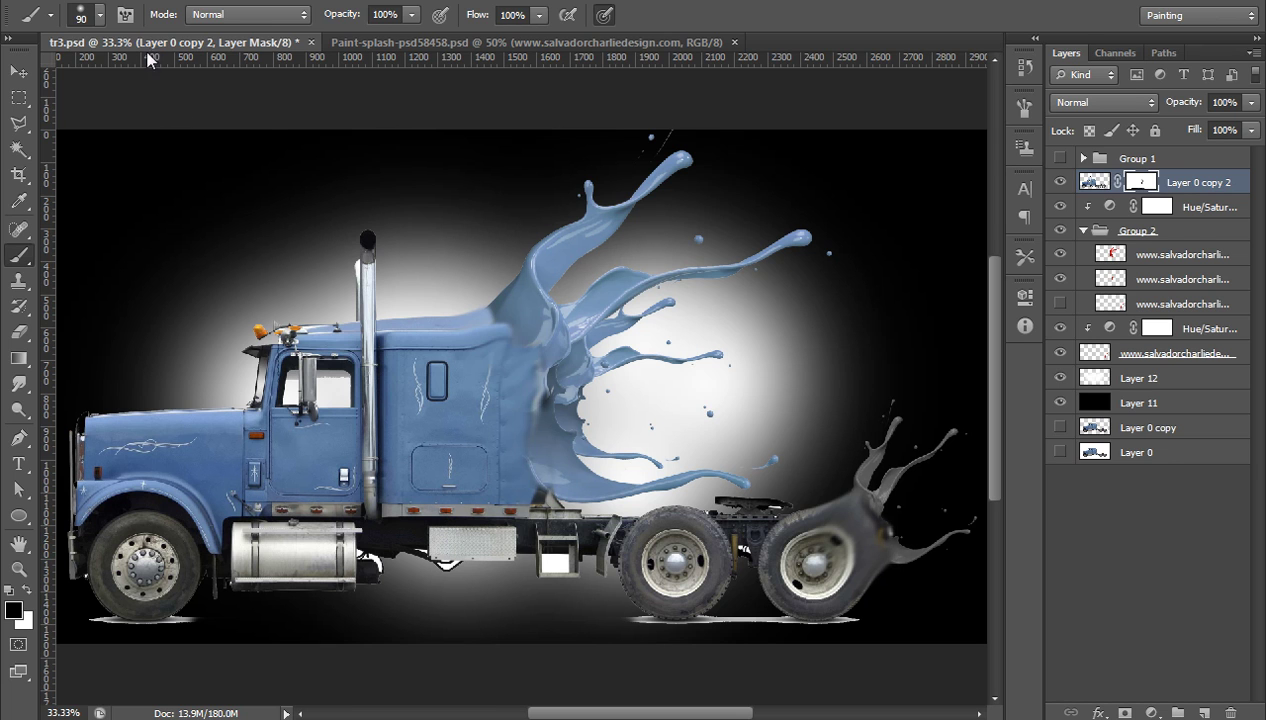
Mask out the white ground strips under the front and rear wheels on Layer 0 copy 2 with a black 90 px brush at 64% hardness.
left_click(100, 15)
left_click(156, 122)
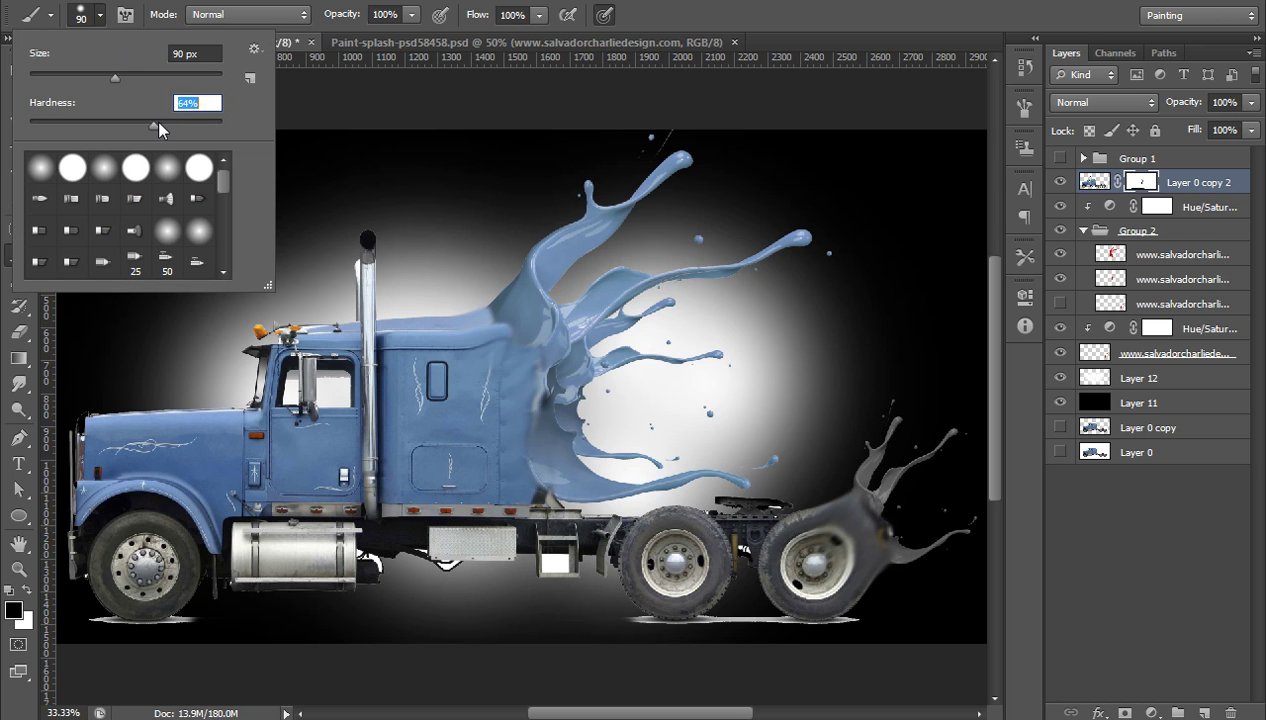
key("Return")
mouse_move(679, 618)
left_mouse_down()
mouse_move(722, 618)
mouse_move(716, 627)
left_mouse_up()
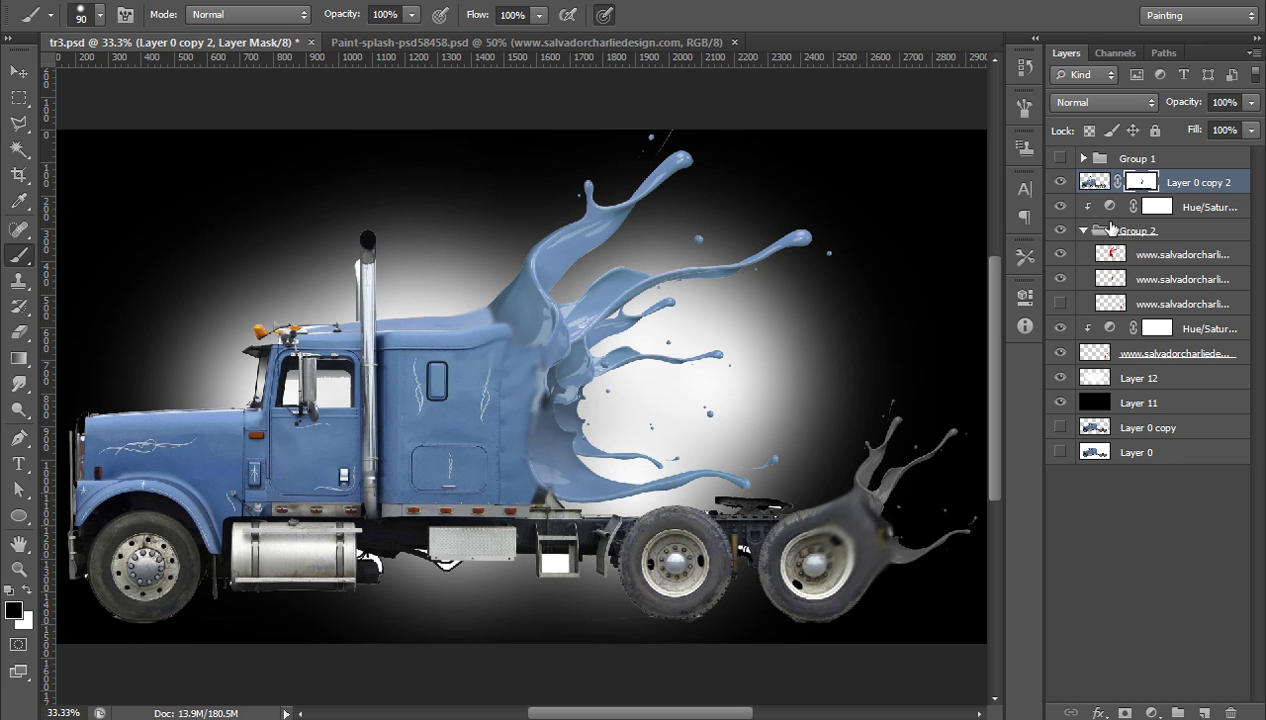
Add a Gradient Map adjustment directly above Layer 12 using the violet-to-orange preset.
left_click(1185, 384)
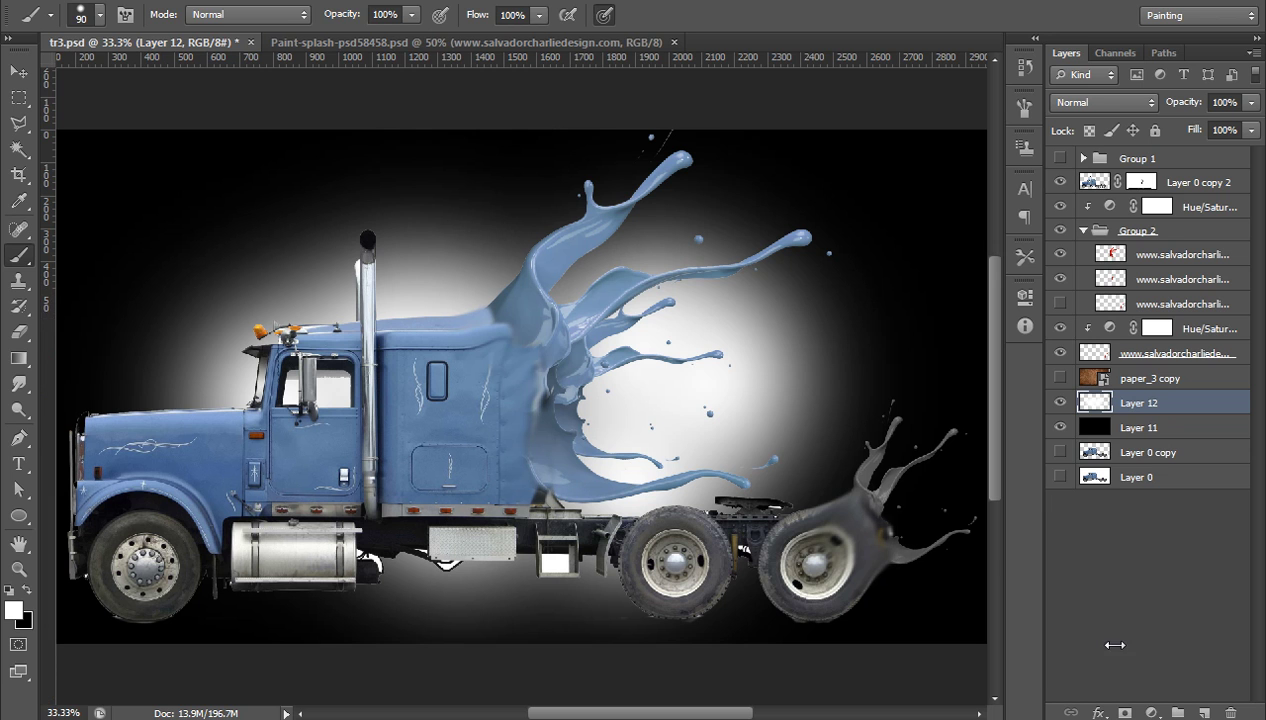
left_click(1154, 709)
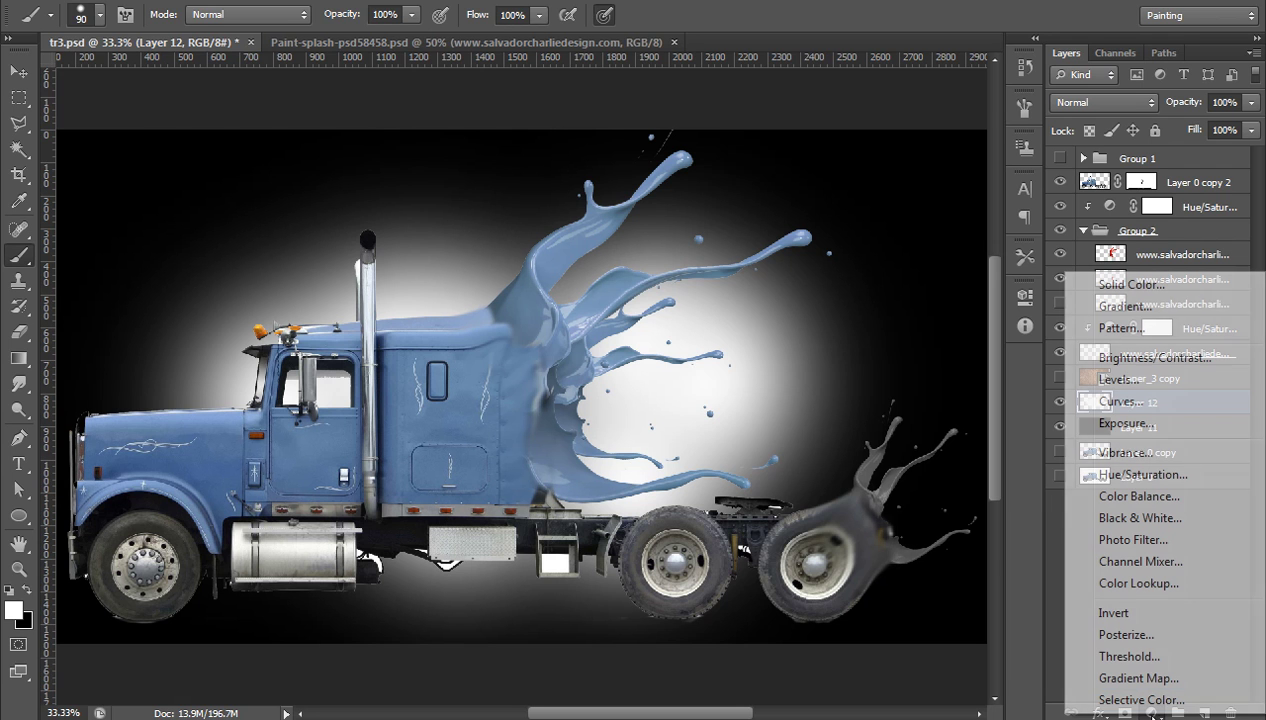
left_click(1150, 679)
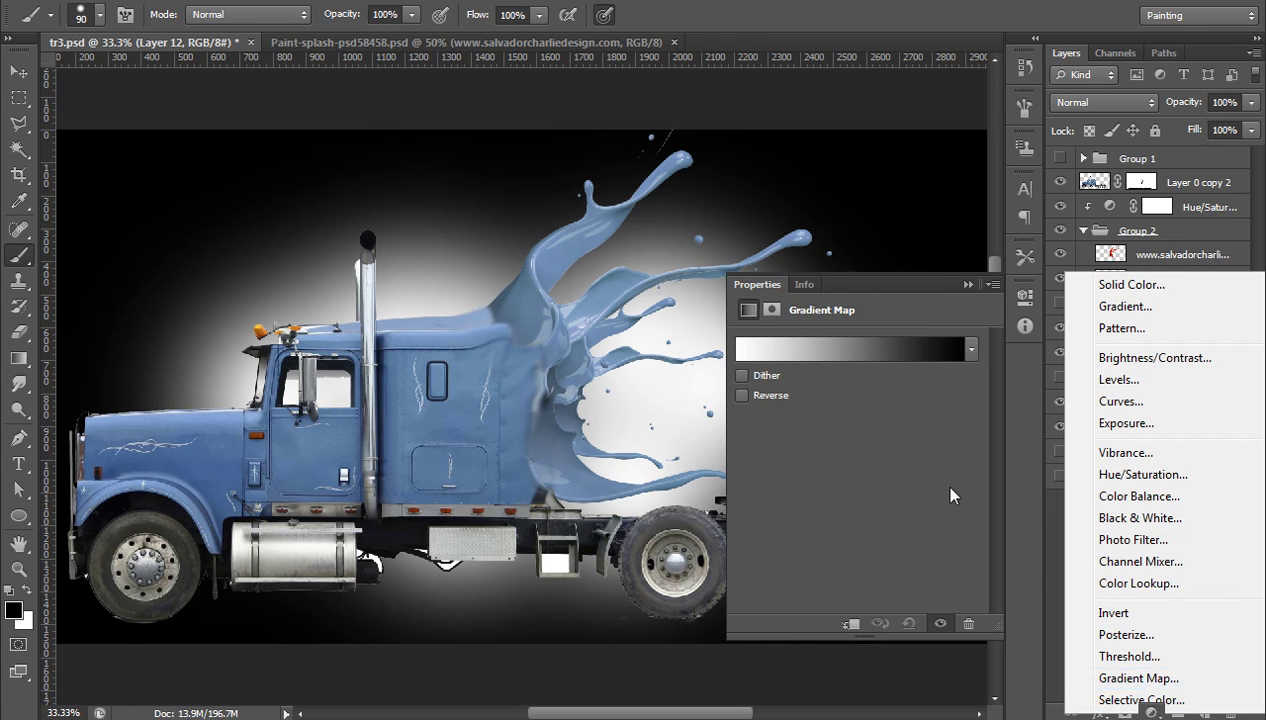
left_click(856, 348)
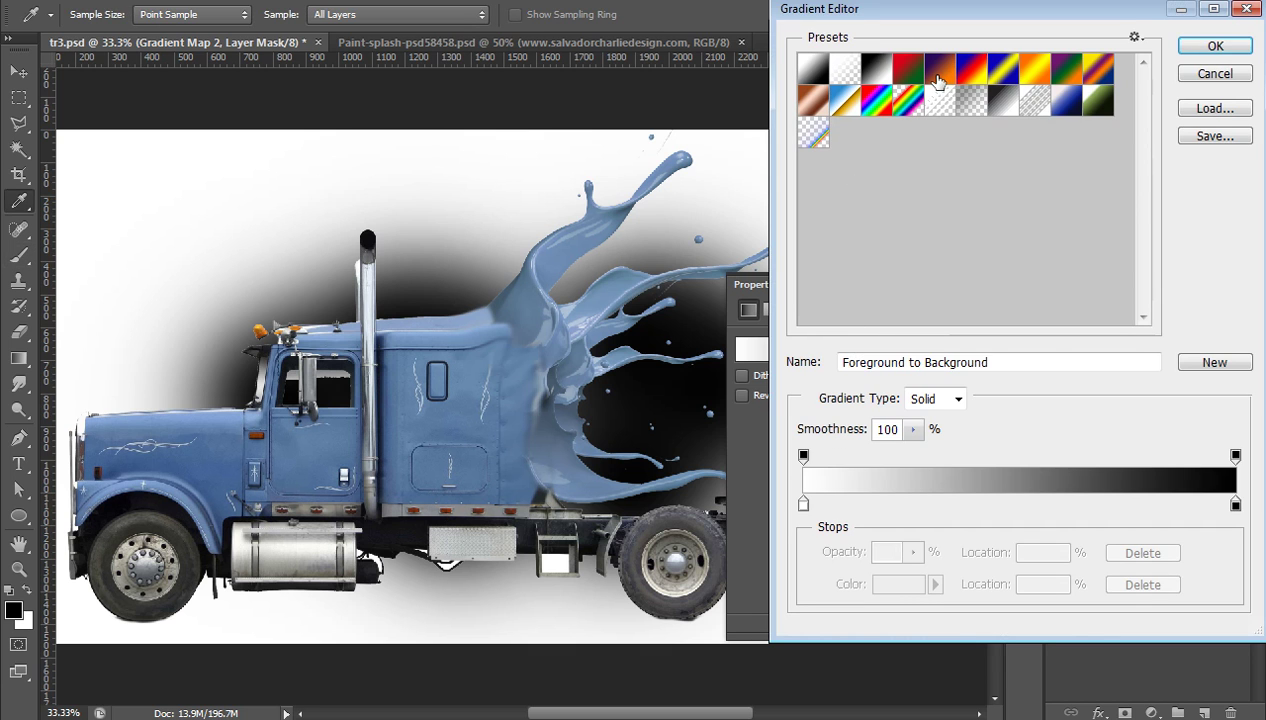
left_click(930, 78)
left_click(1199, 45)
key("b")
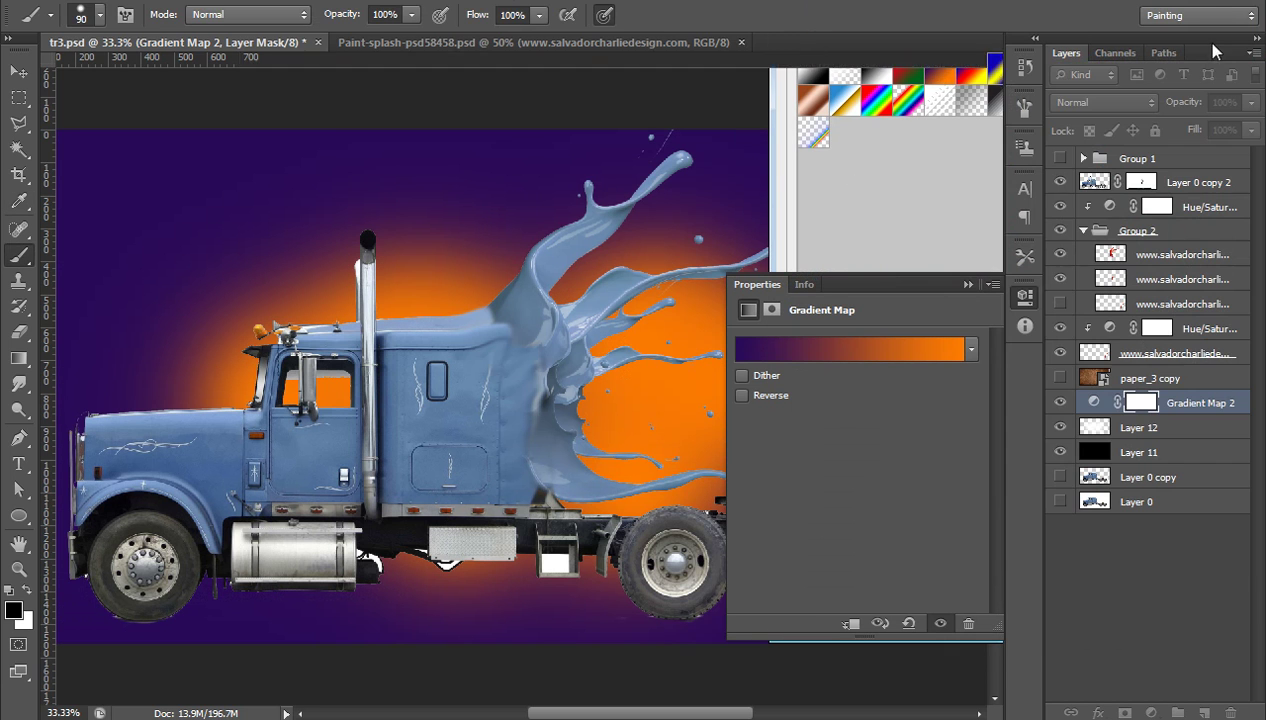
left_click(966, 285)
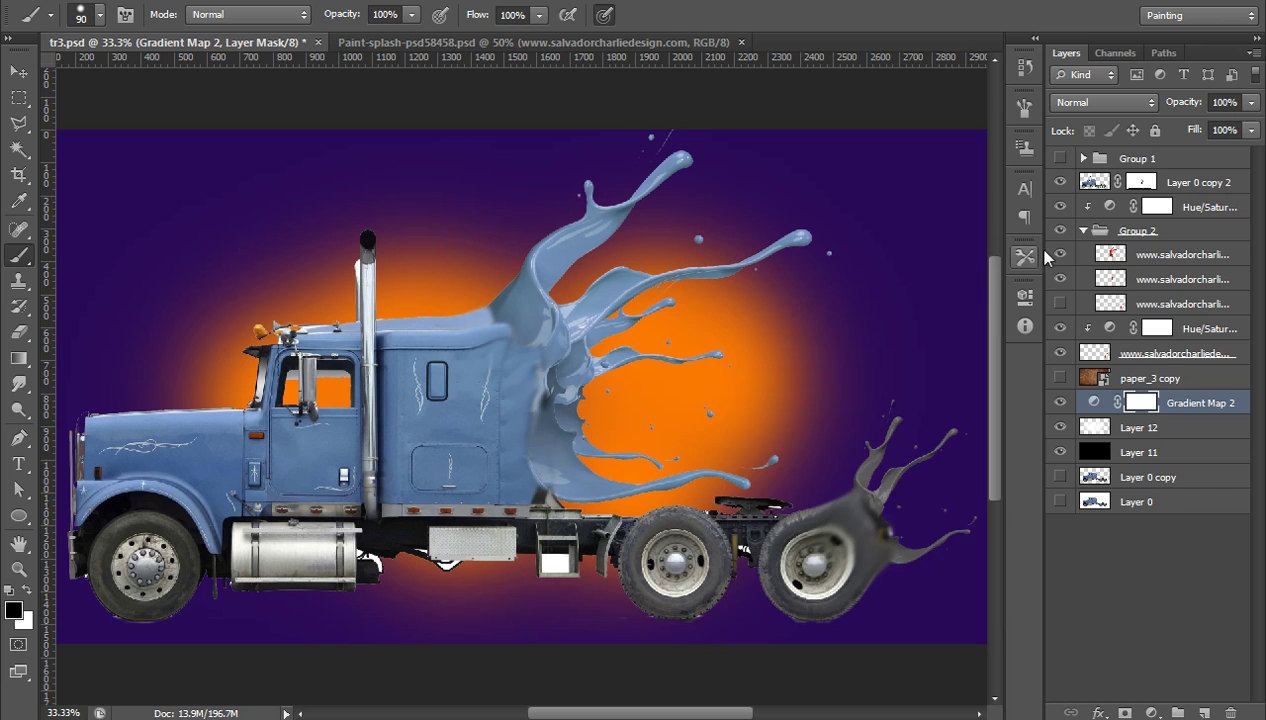
Set the gradient map's blend mode to Overlay and lower Layer 12's opacity to 48%.
left_click(1113, 105)
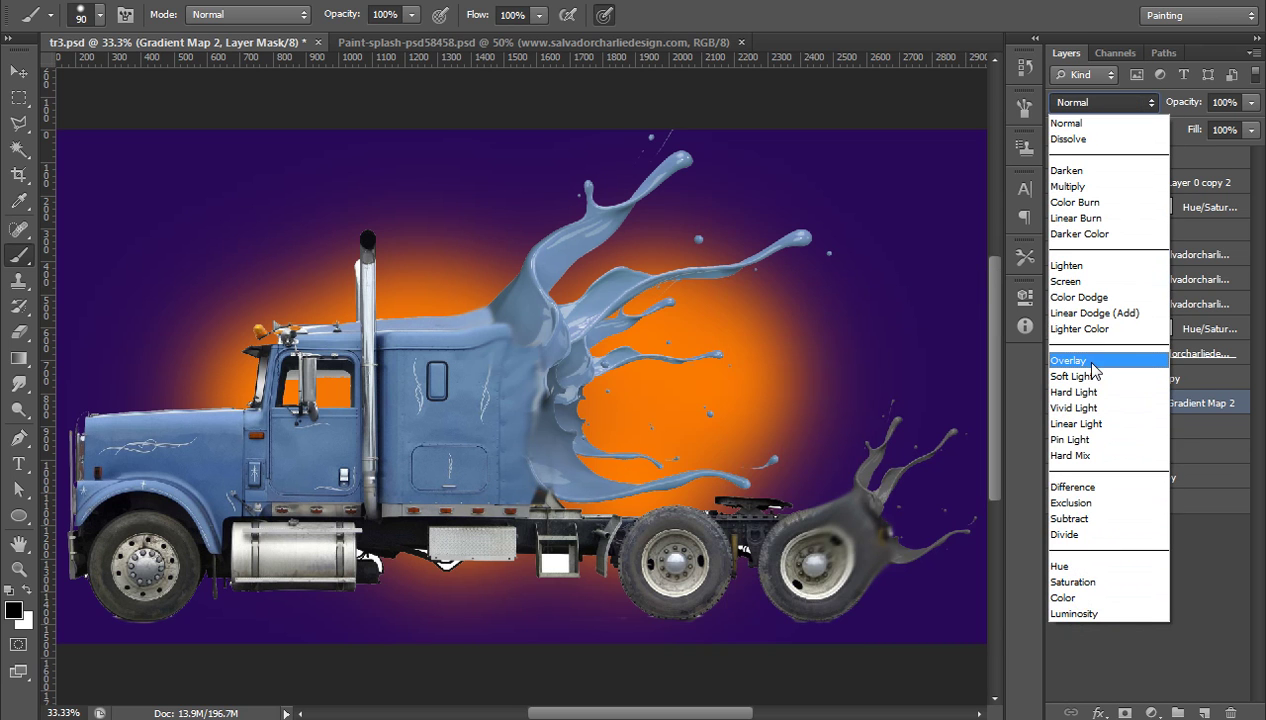
left_click(1085, 358)
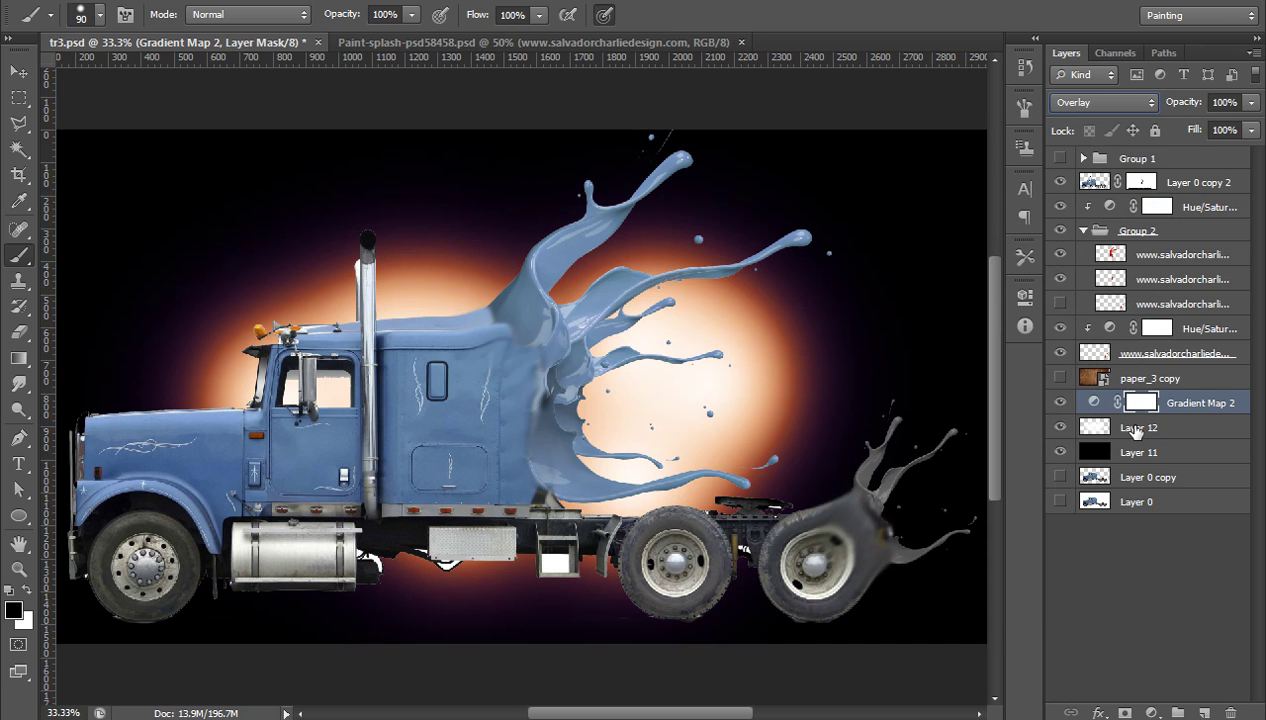
left_click(1130, 430)
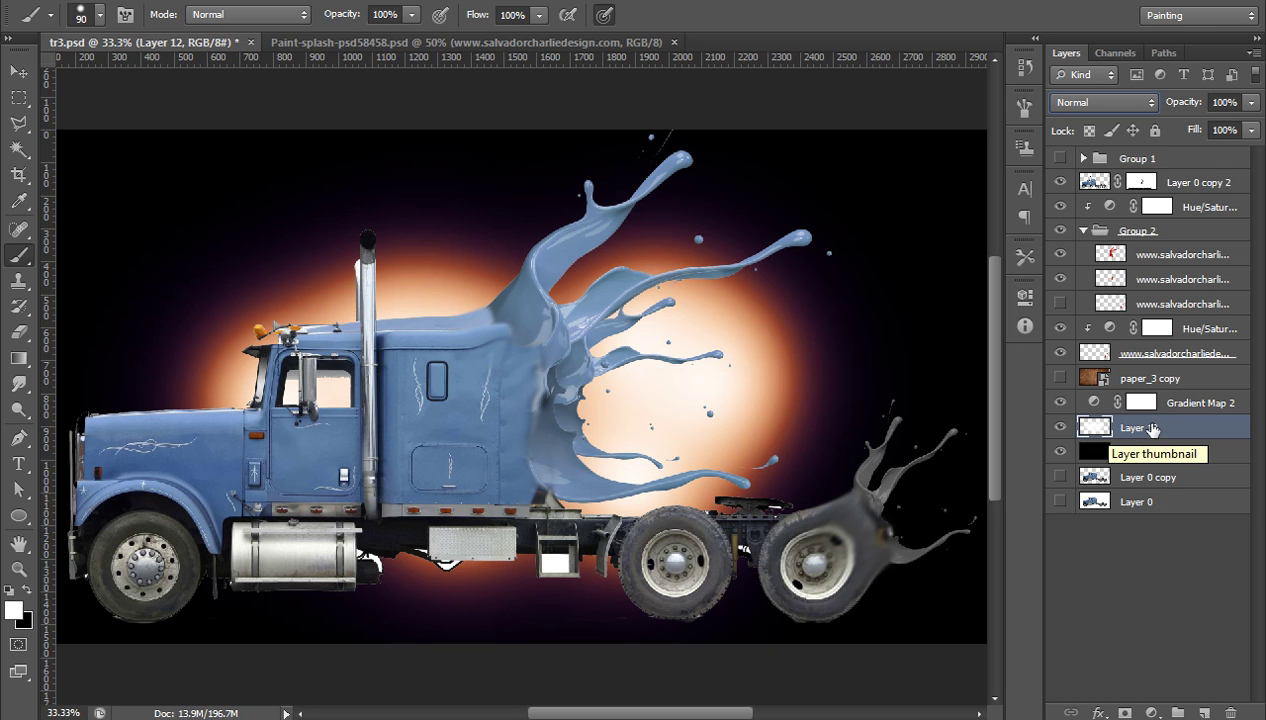
left_click_drag(1181, 103, 1128, 107)
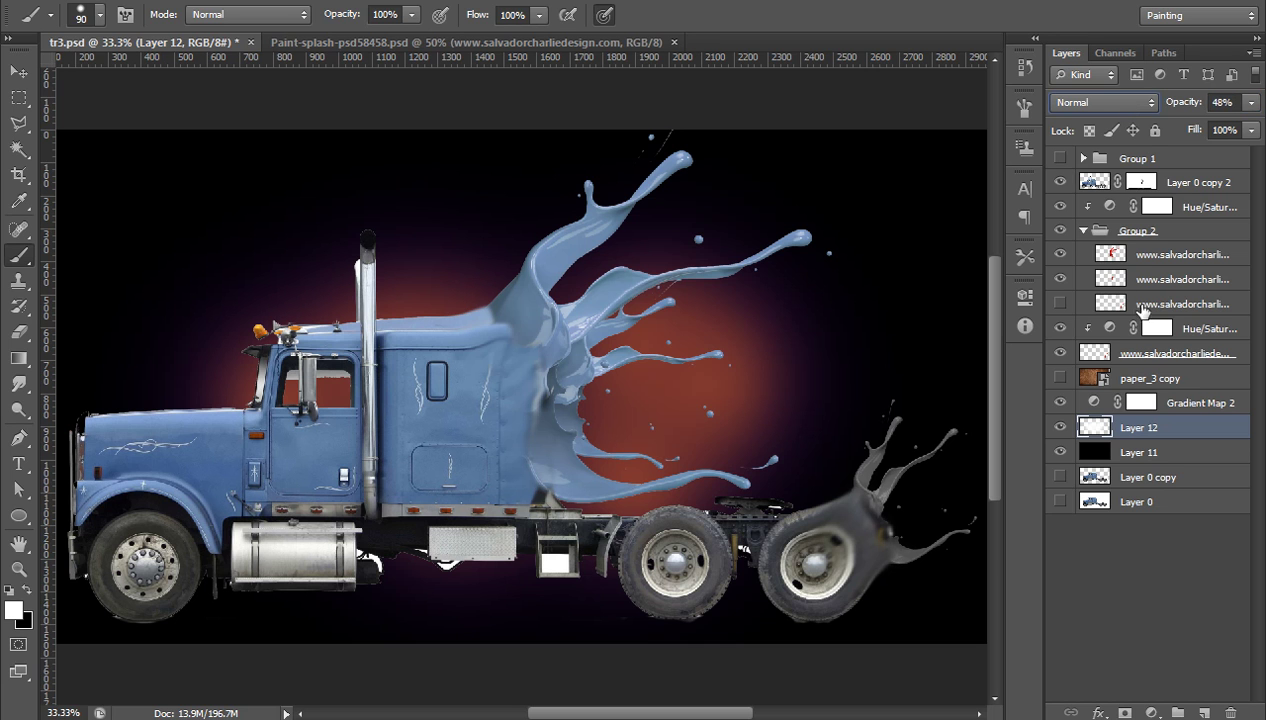
Show the paper_3 copy texture layer and set it to Overlay at 50% opacity.
left_click(1155, 383)
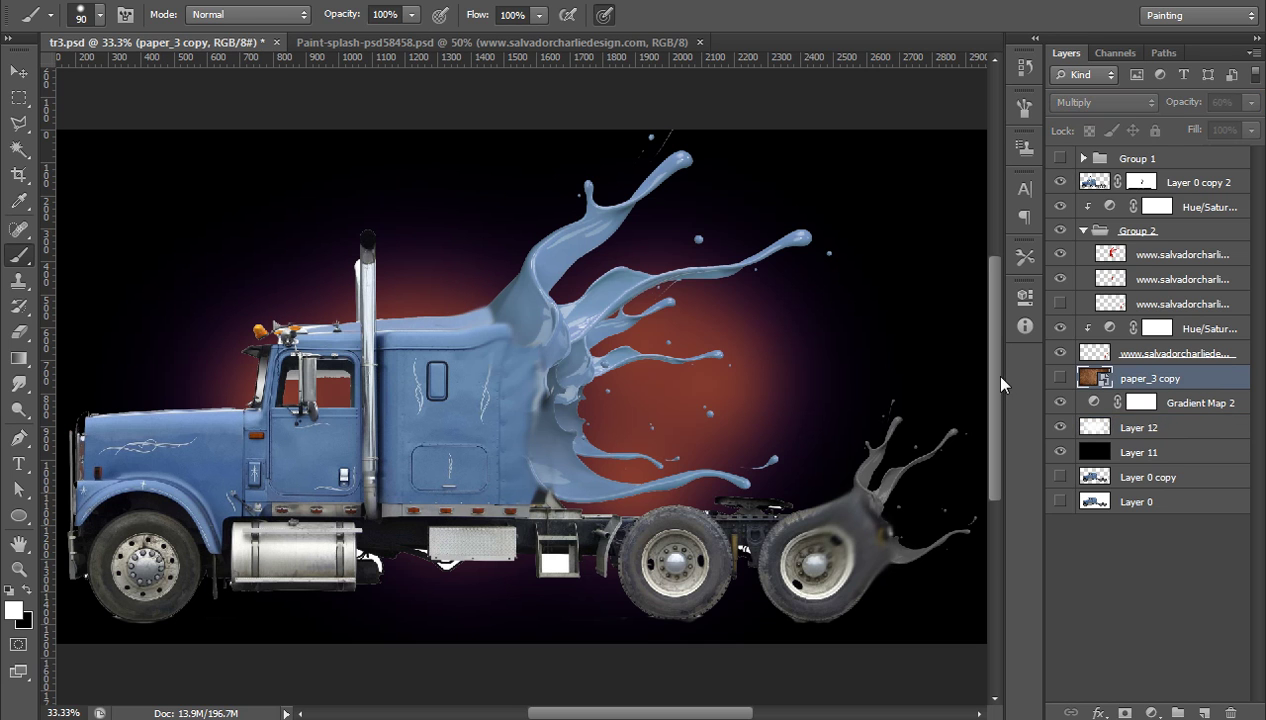
left_click(1060, 378)
left_click(1068, 101)
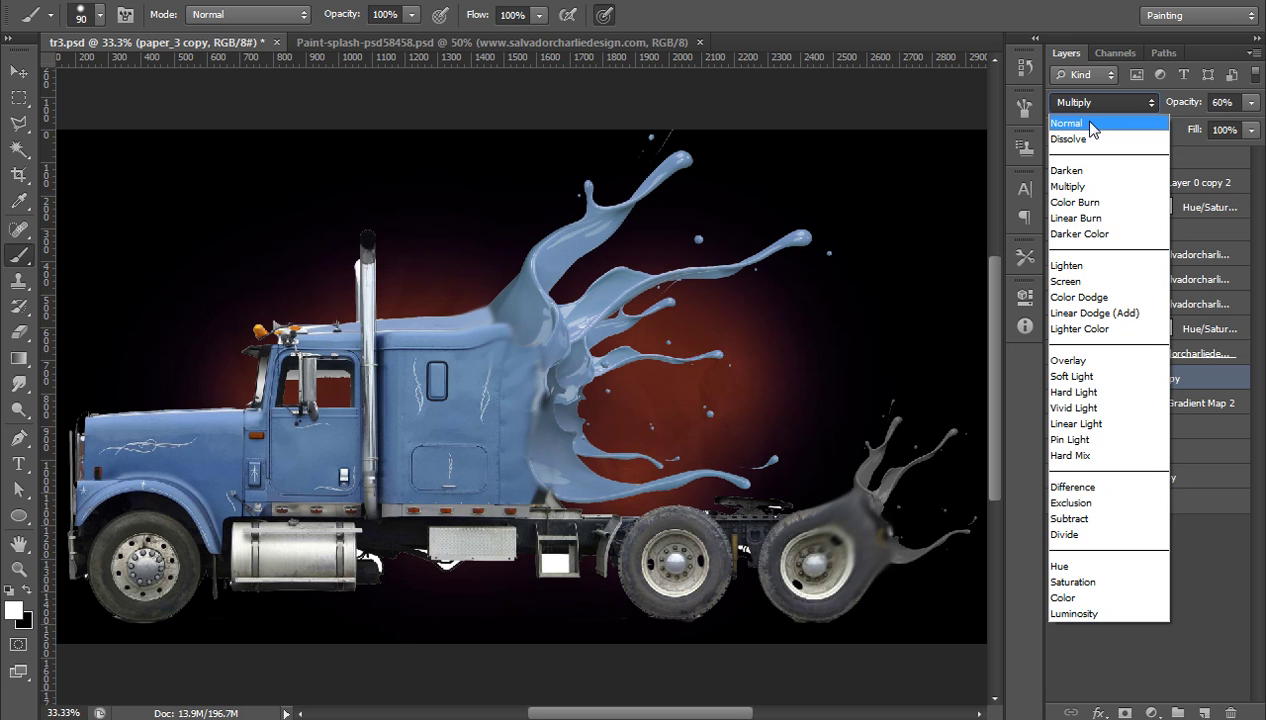
left_click(1089, 124)
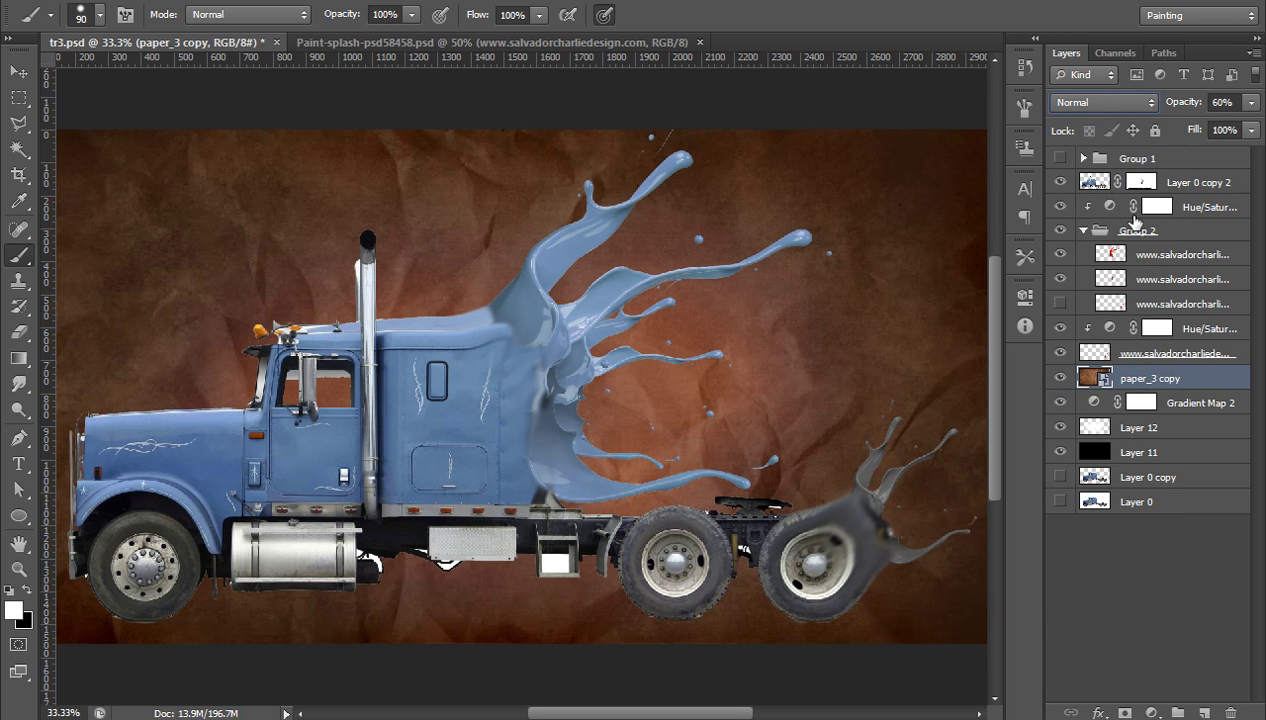
left_click(1110, 104)
left_click(1093, 360)
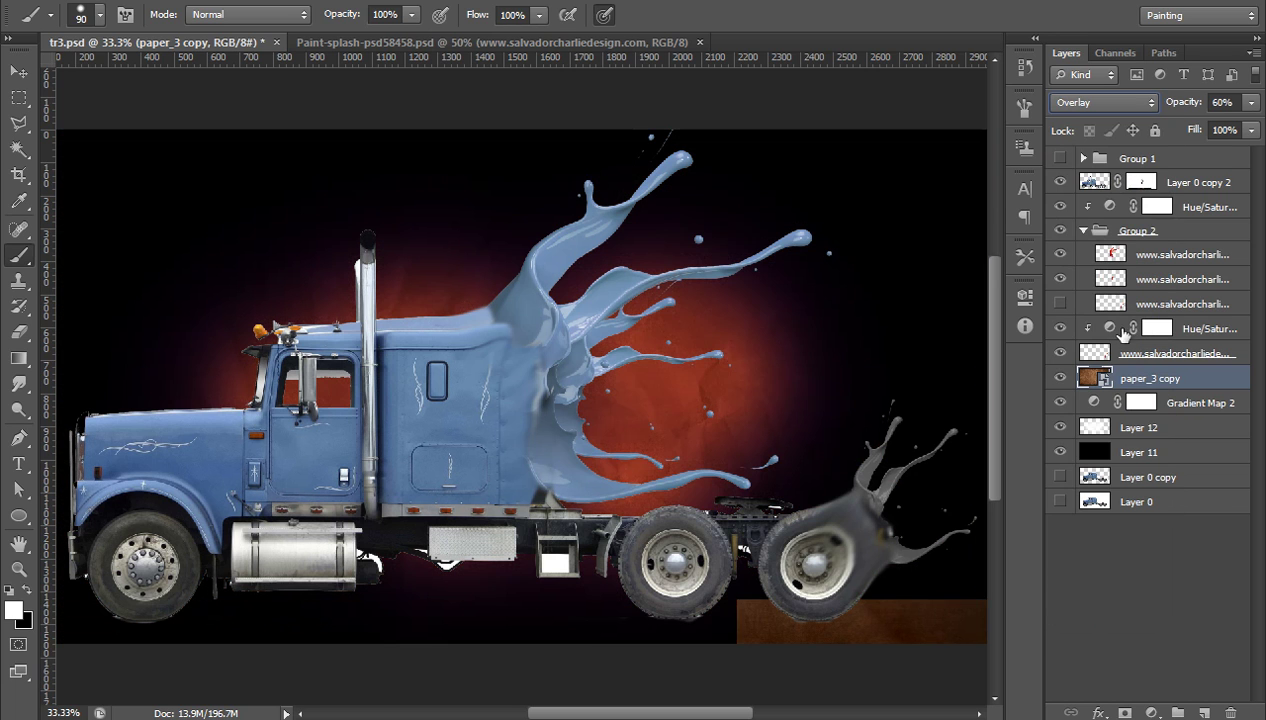
left_click_drag(1176, 103, 1170, 106)
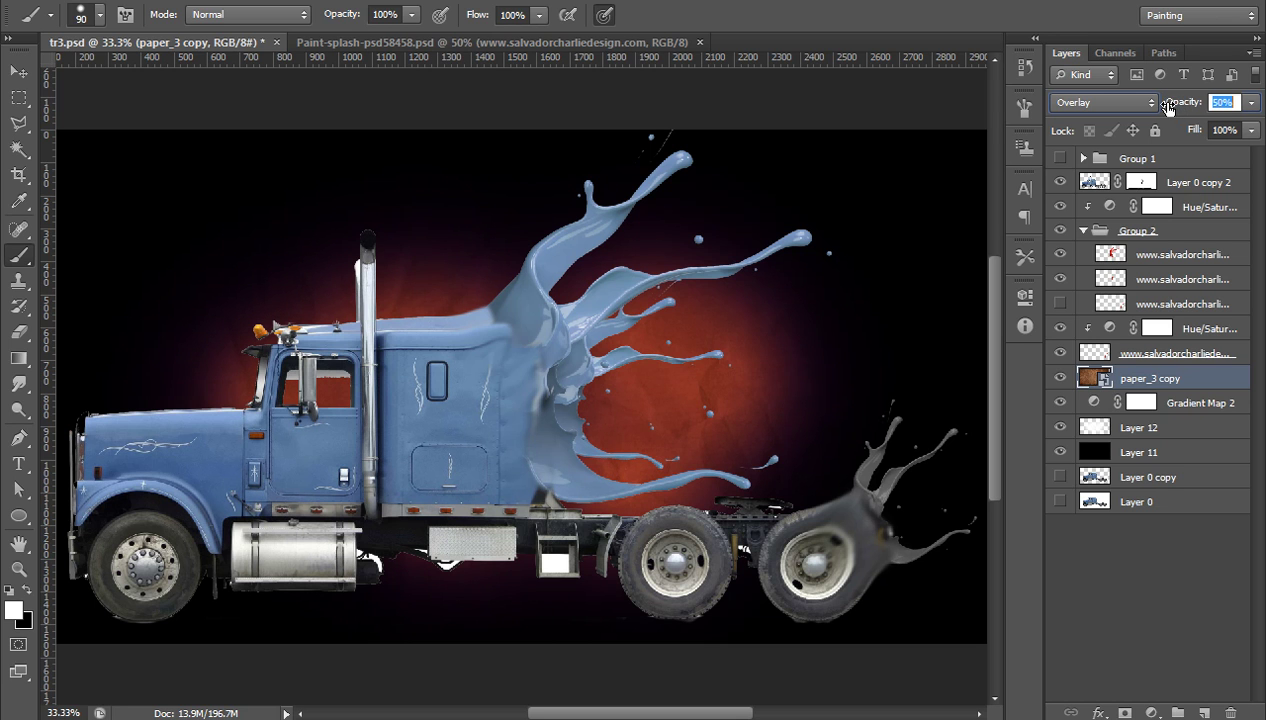
key("Return")
Extend the glow faintly across the upper background on Layer 12 with a white 800 px brush at 0% hardness and 15% opacity.
left_click(1140, 455)
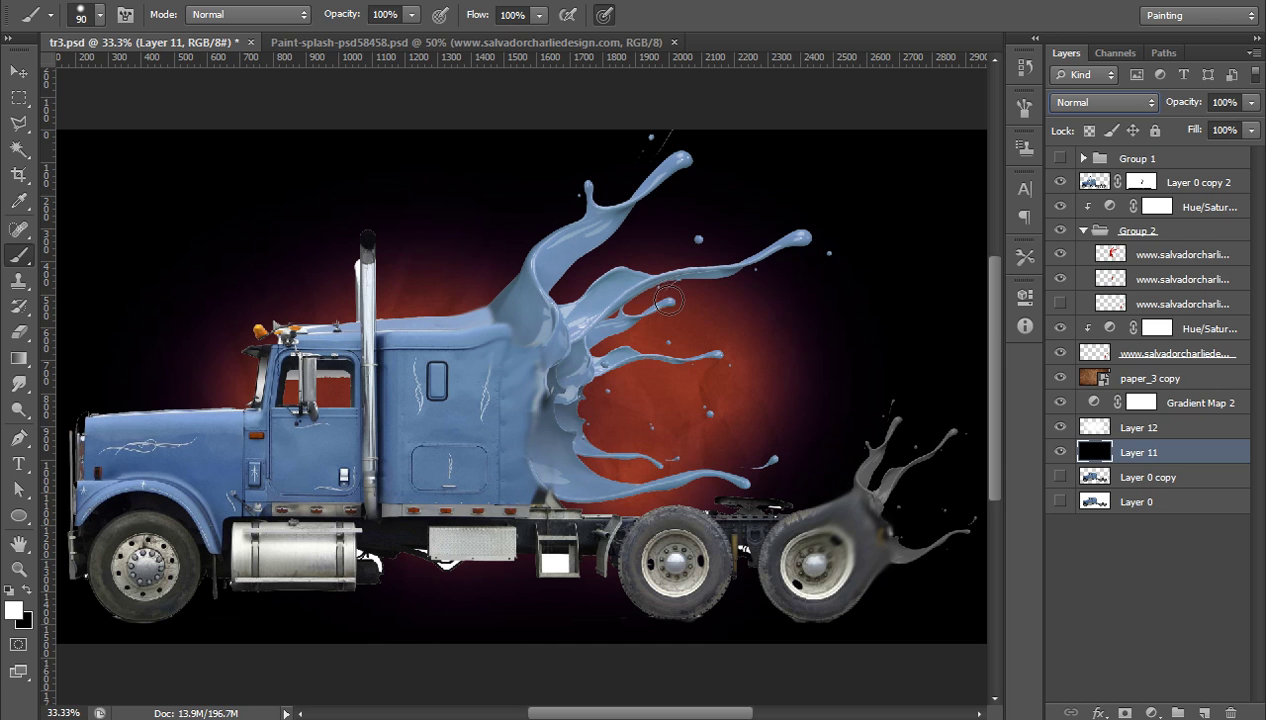
left_click(1141, 432)
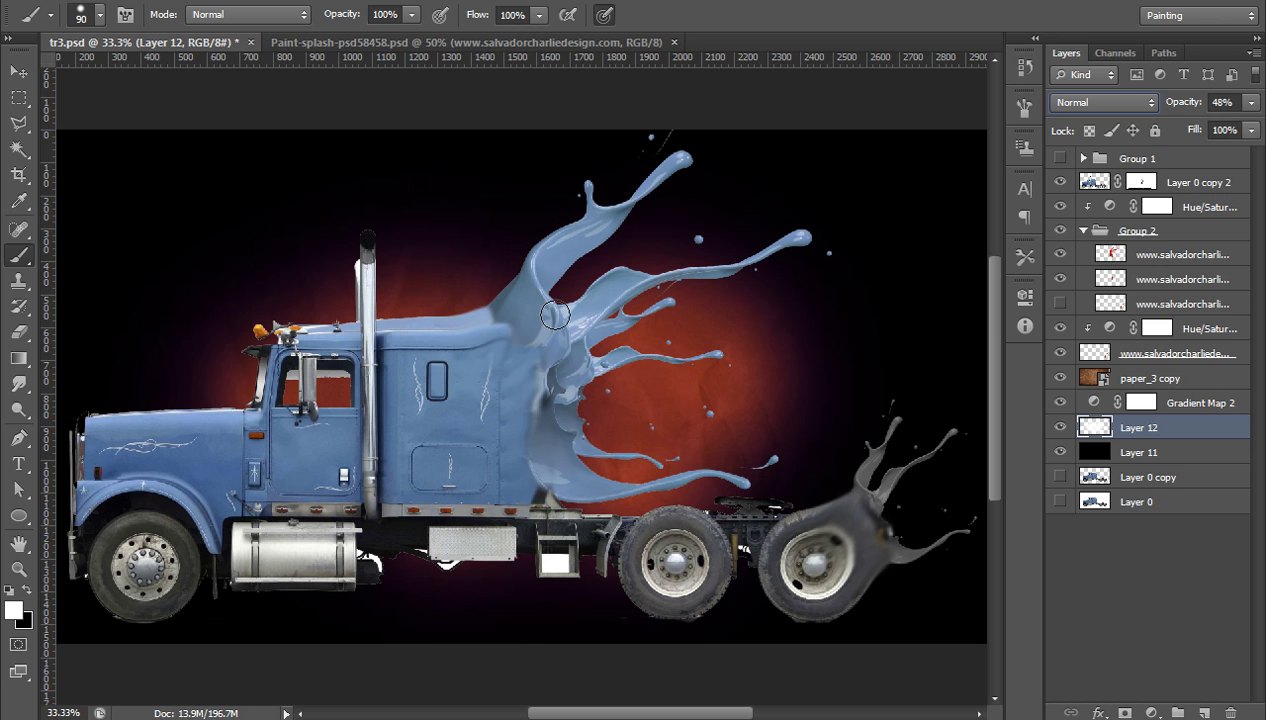
left_click(100, 16)
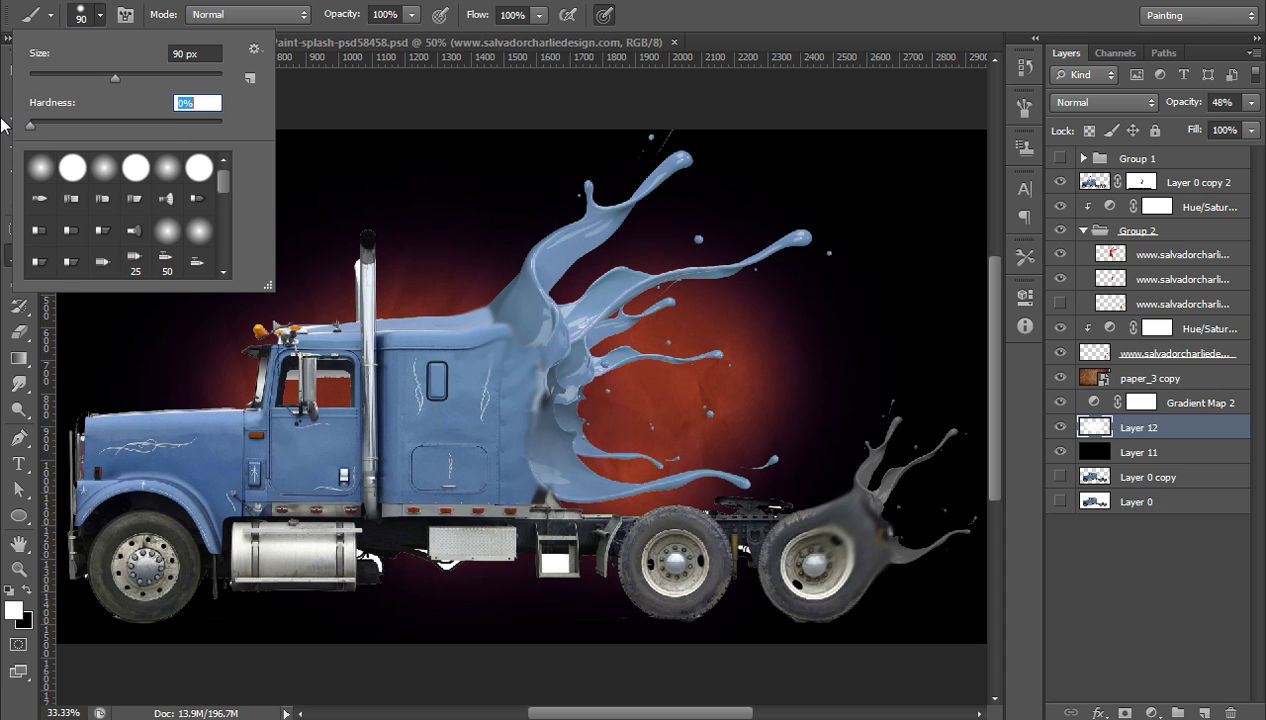
key("Return")
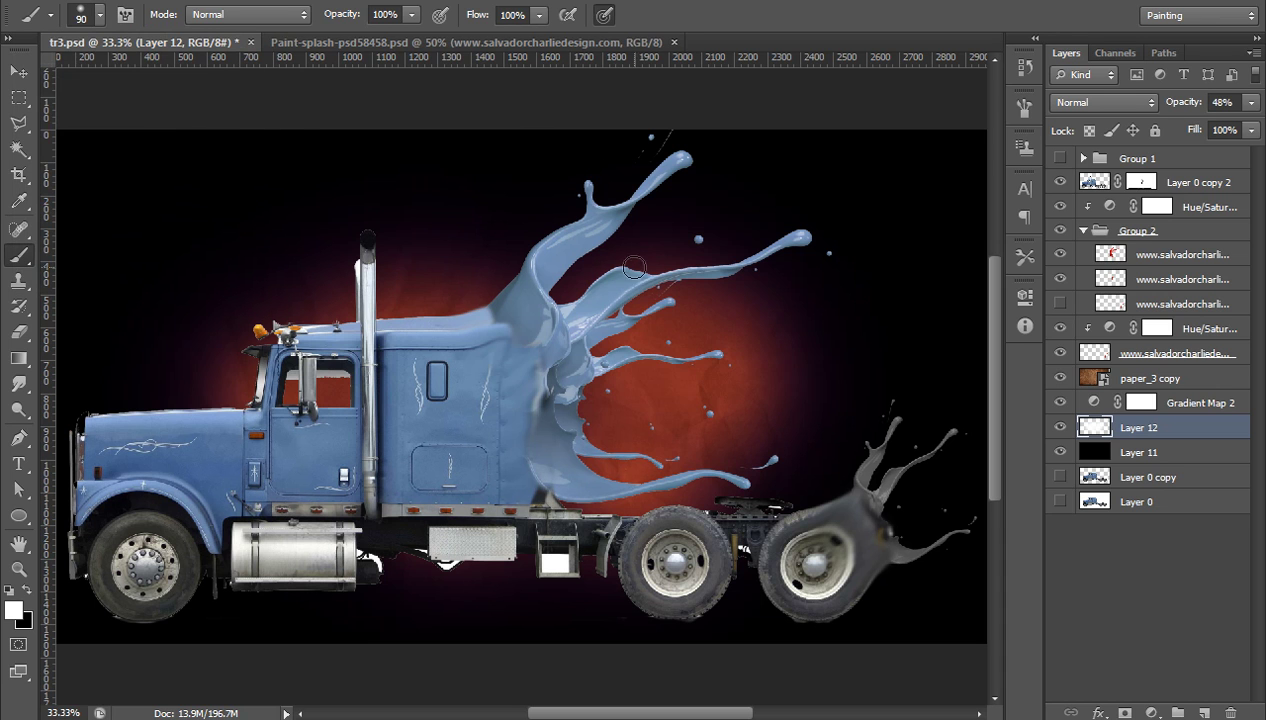
key("bracketright")
key("bracketright")
key("bracketright")
key("bracketright")
key("bracketright")
key("bracketright")
key("bracketright")
key("bracketright")
key("bracketright")
key("bracketright")
key("bracketright")
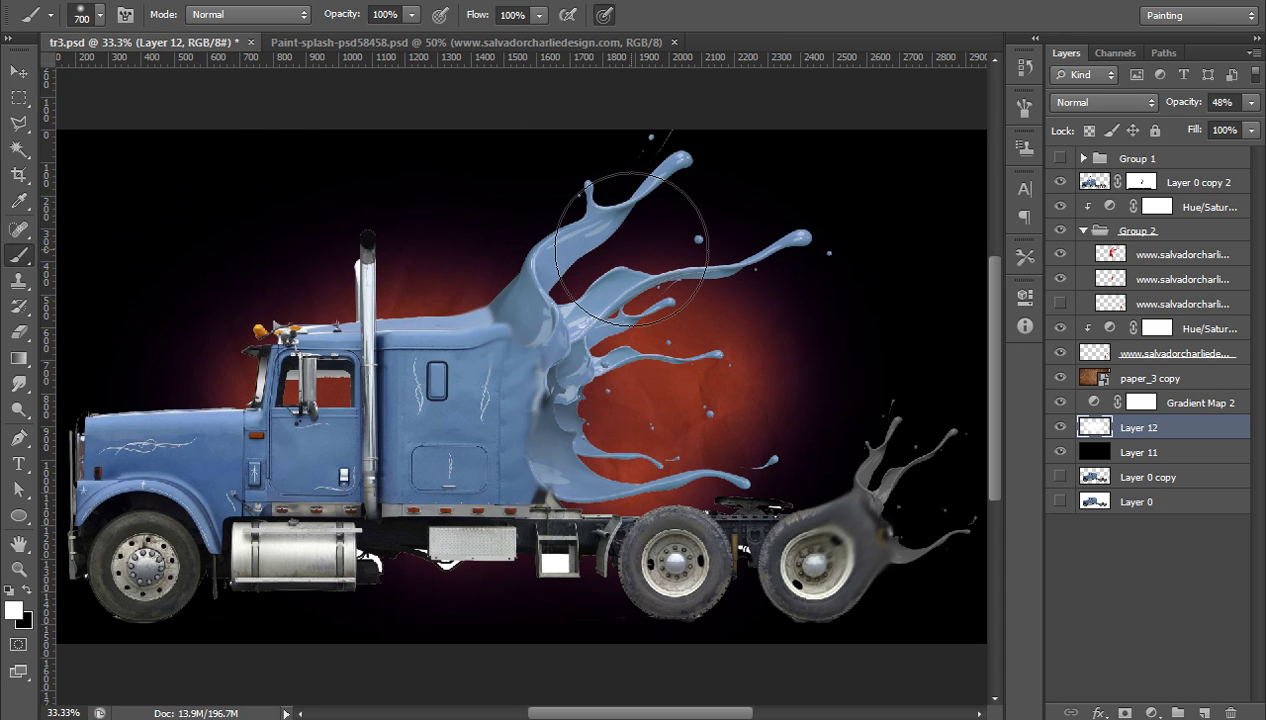
left_click_drag(340, 14, 311, 15)
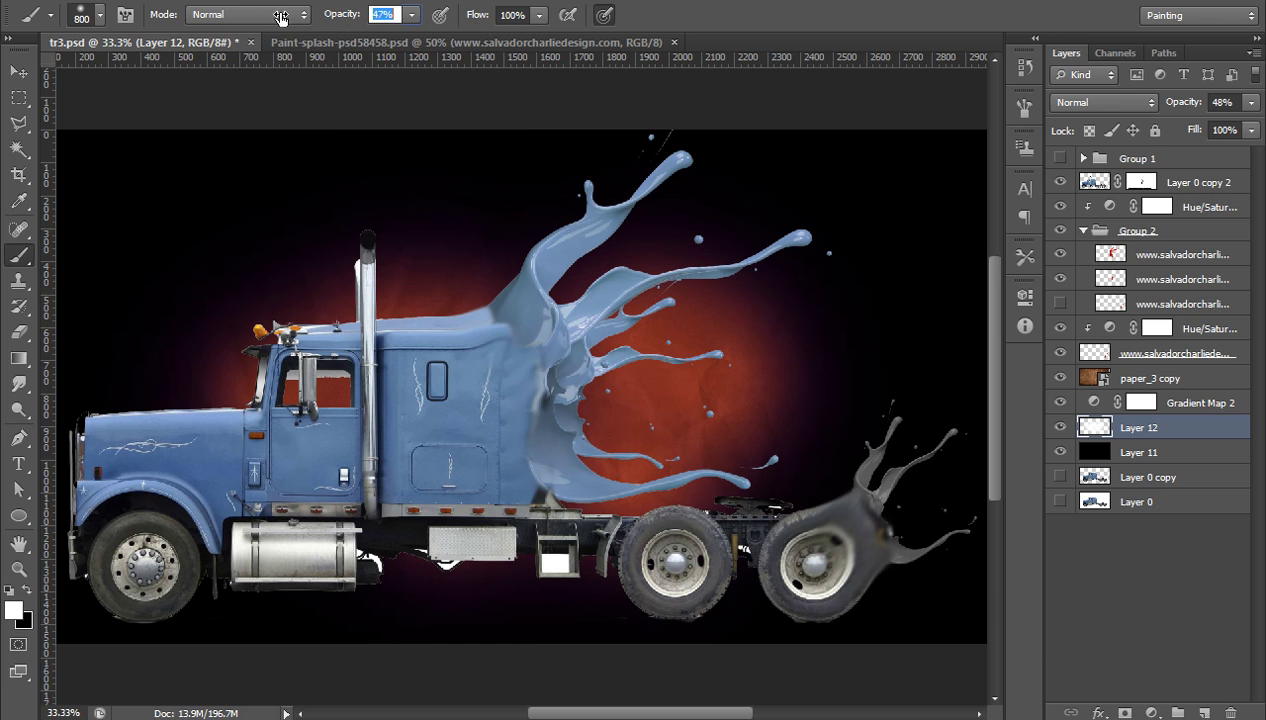
key("Return")
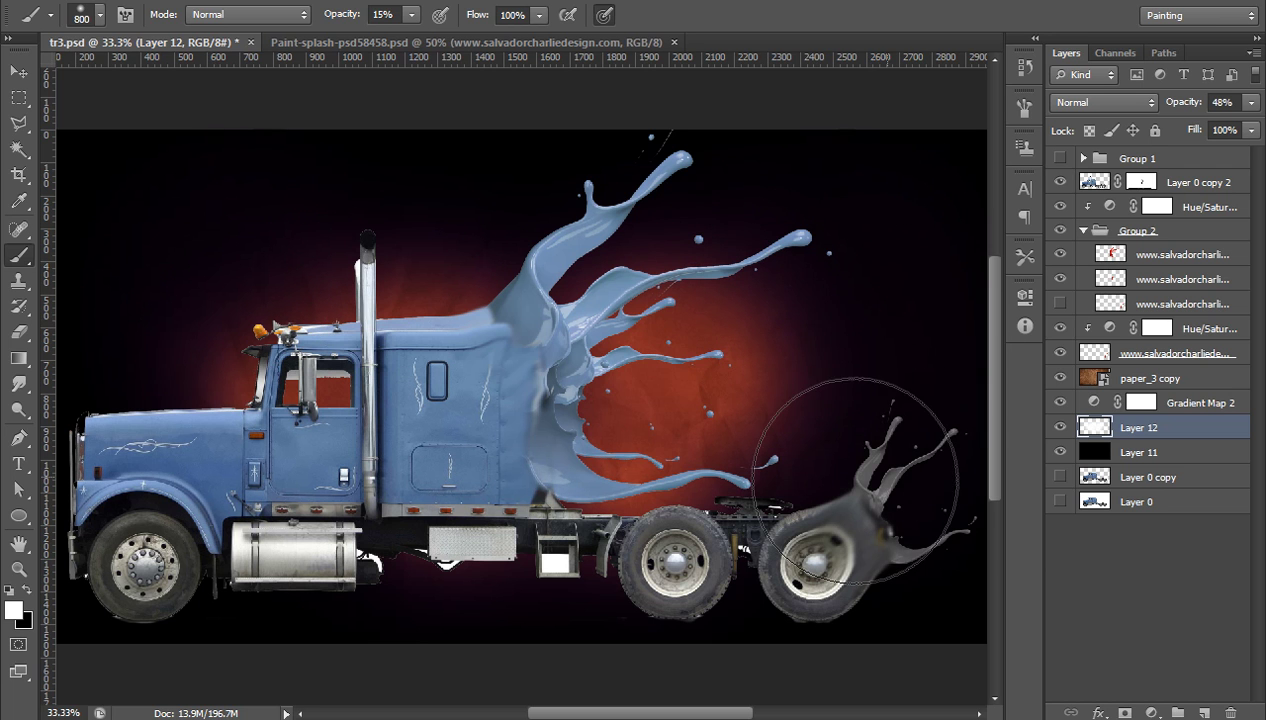
mouse_move(248, 220)
left_mouse_down()
mouse_move(379, 169)
mouse_move(765, 230)
left_mouse_up()
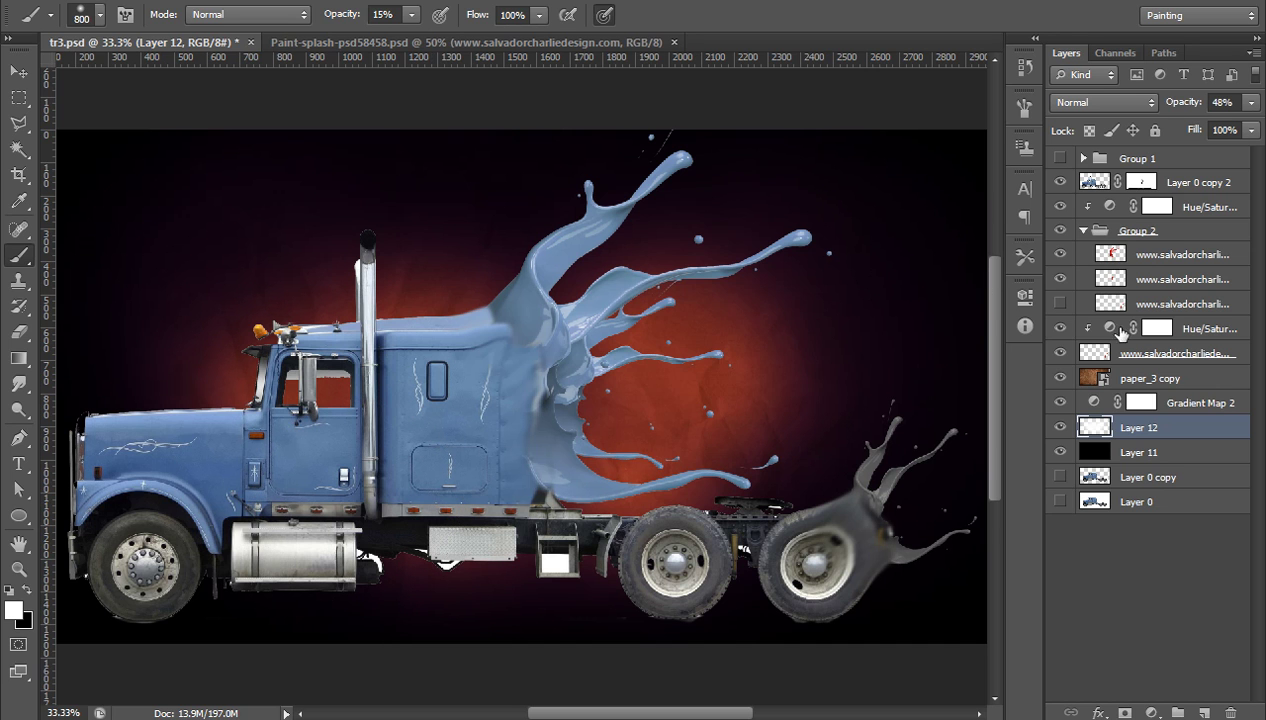
Add a Levels adjustment clipped to Layer 0 copy 2 and raise its shadow input level to 48.
left_click(1205, 183)
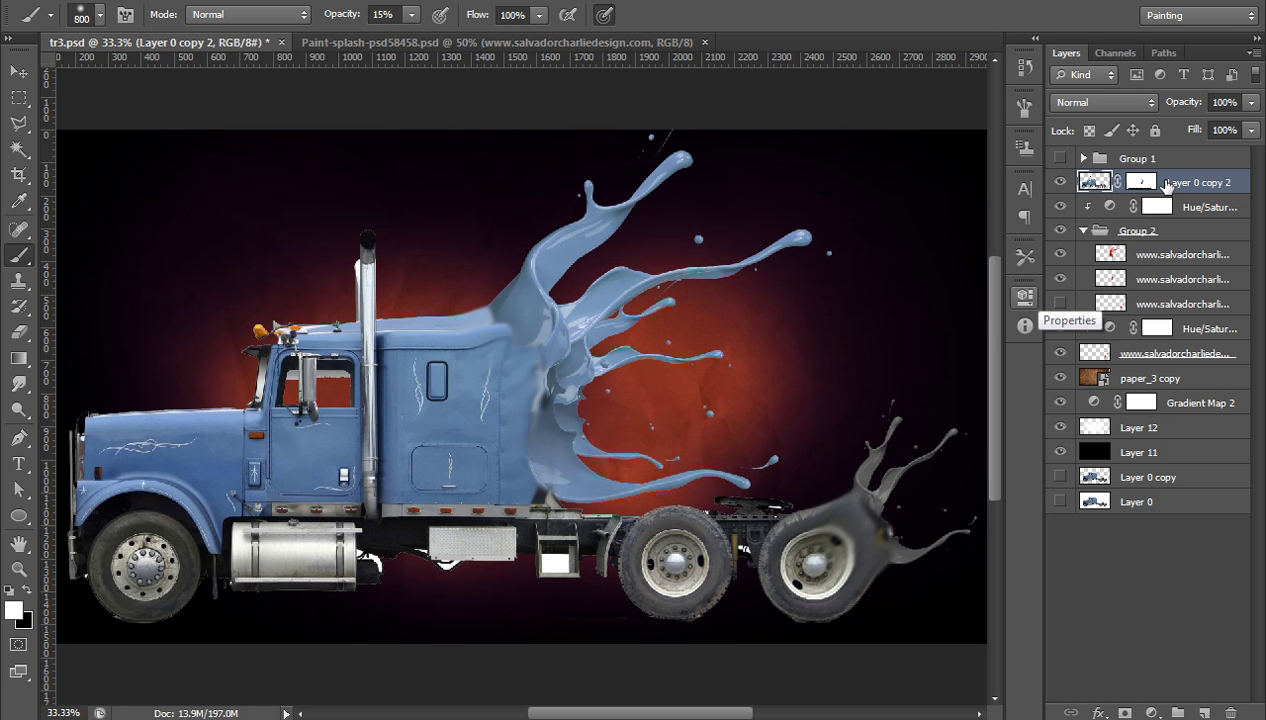
left_click(1151, 713)
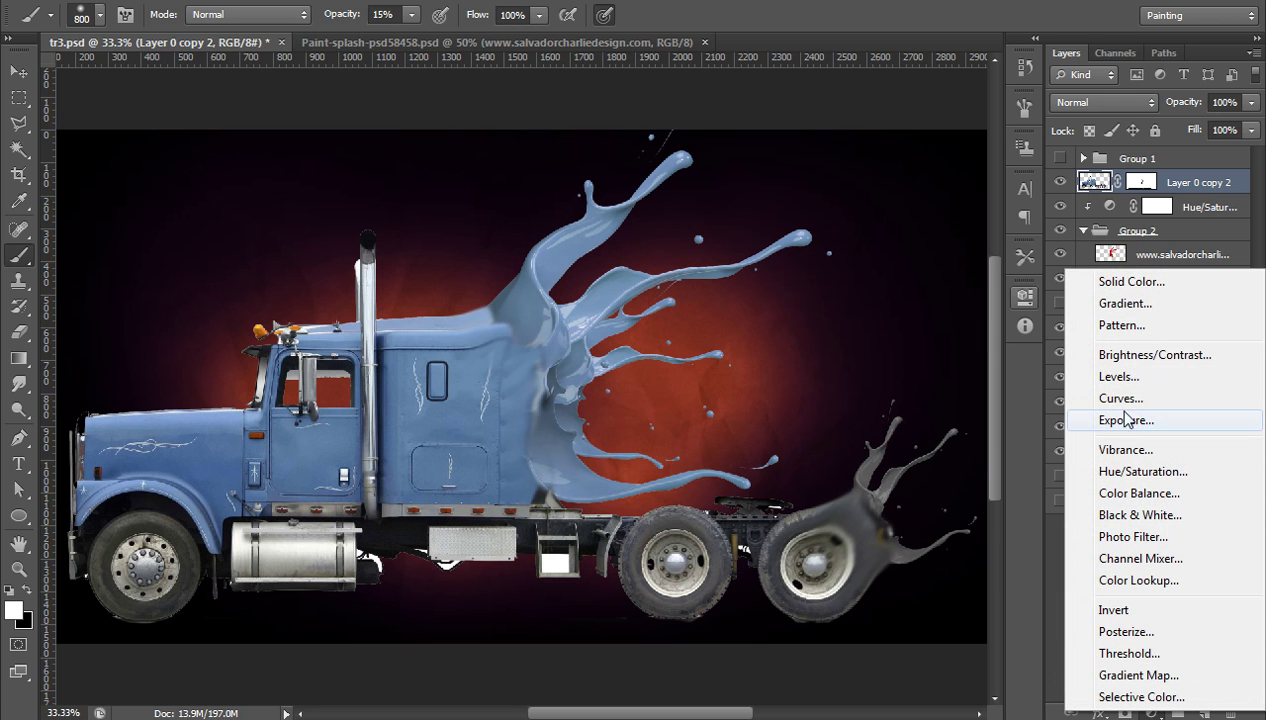
left_click(1119, 377)
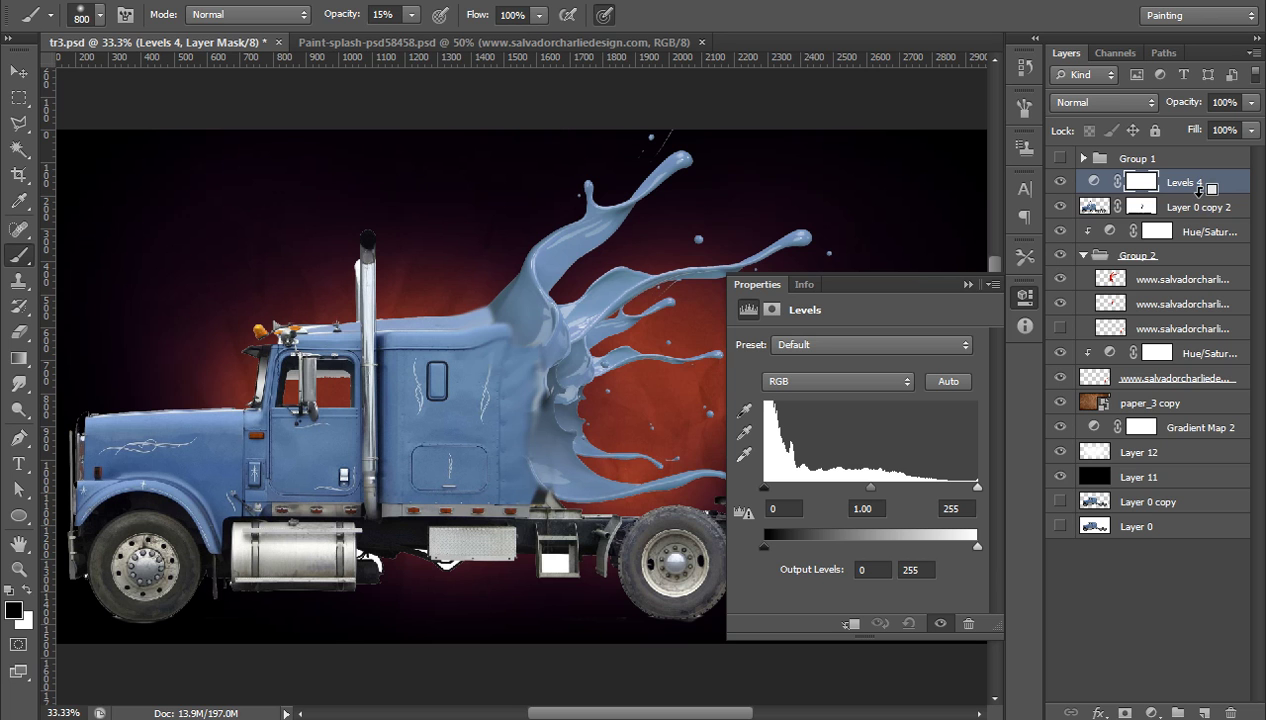
left_click(1199, 190, "alt")
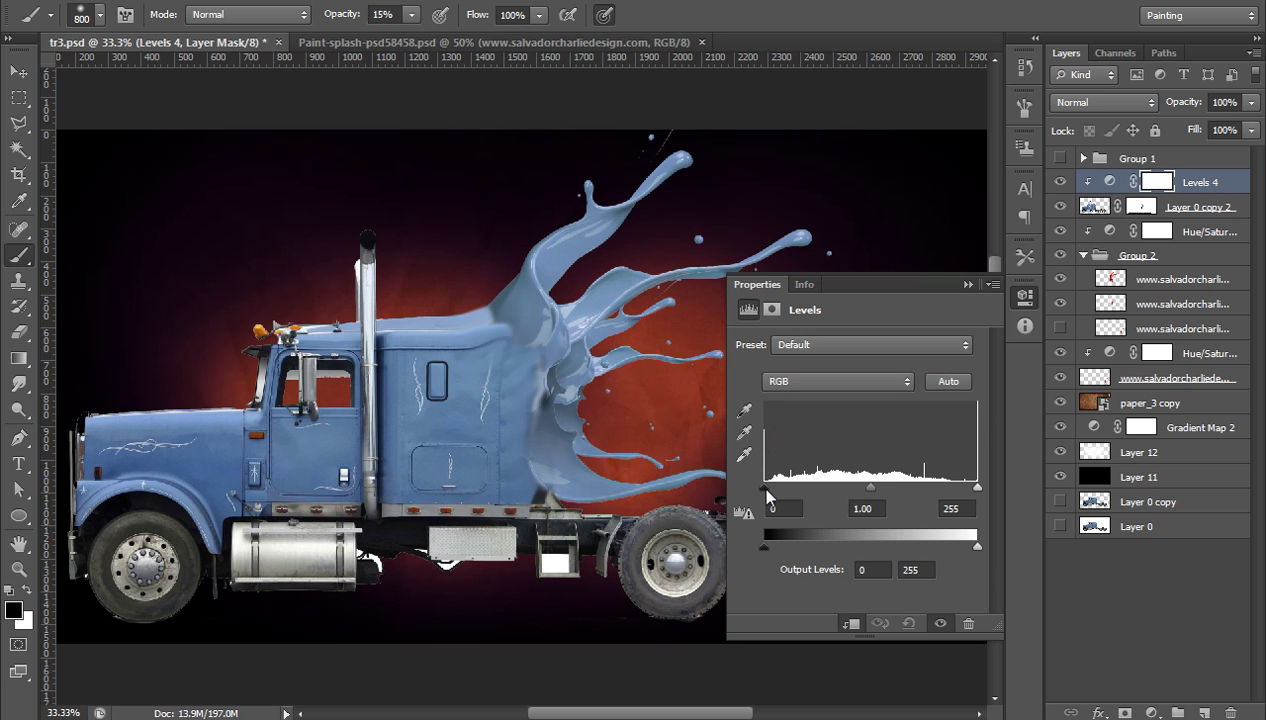
left_click_drag(773, 489, 806, 489)
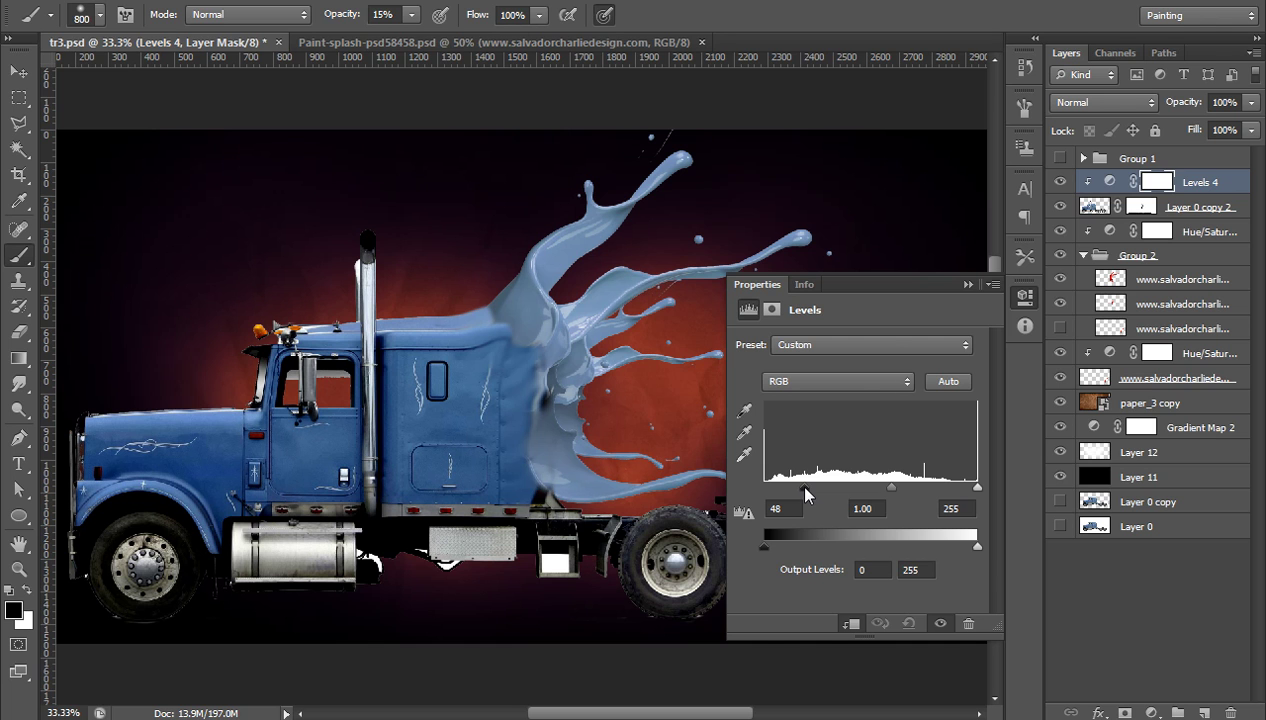
left_click(1024, 295)
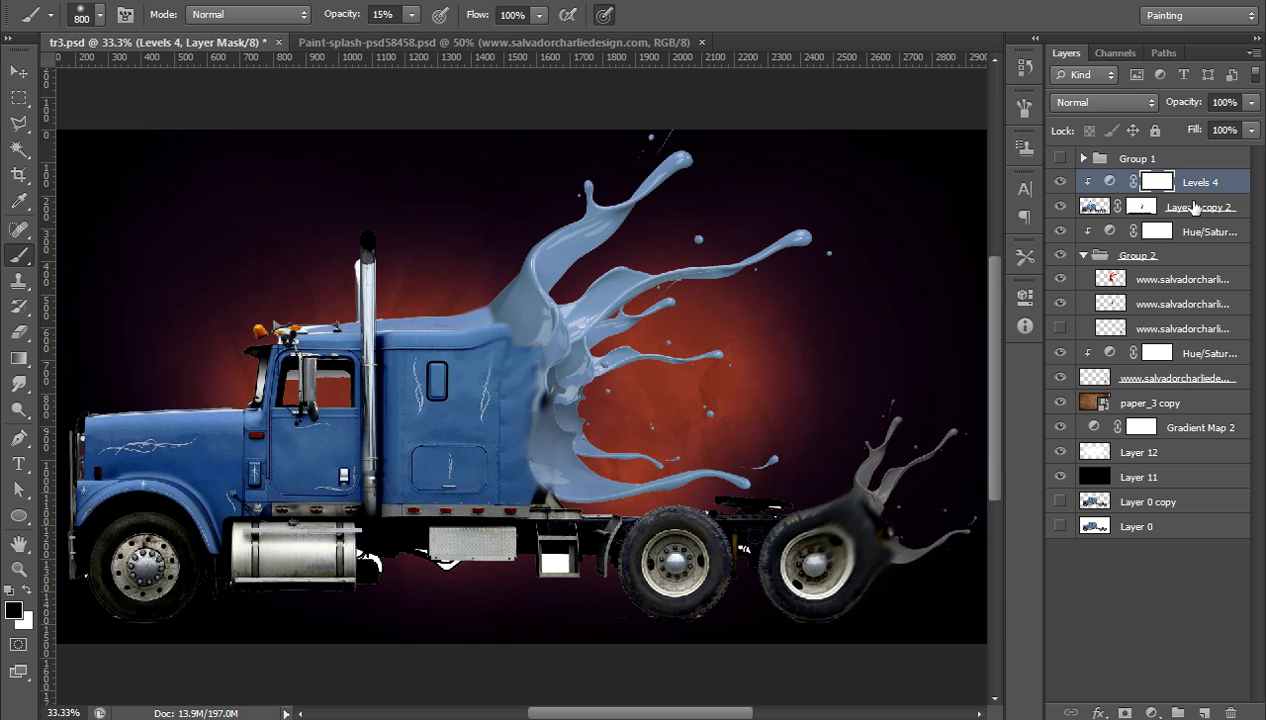
Add a new layer above Levels 4 and darken the ground and wheel bottoms under the truck with a soft 400 px black brush at 99% opacity.
left_click(1203, 712)
key("x")
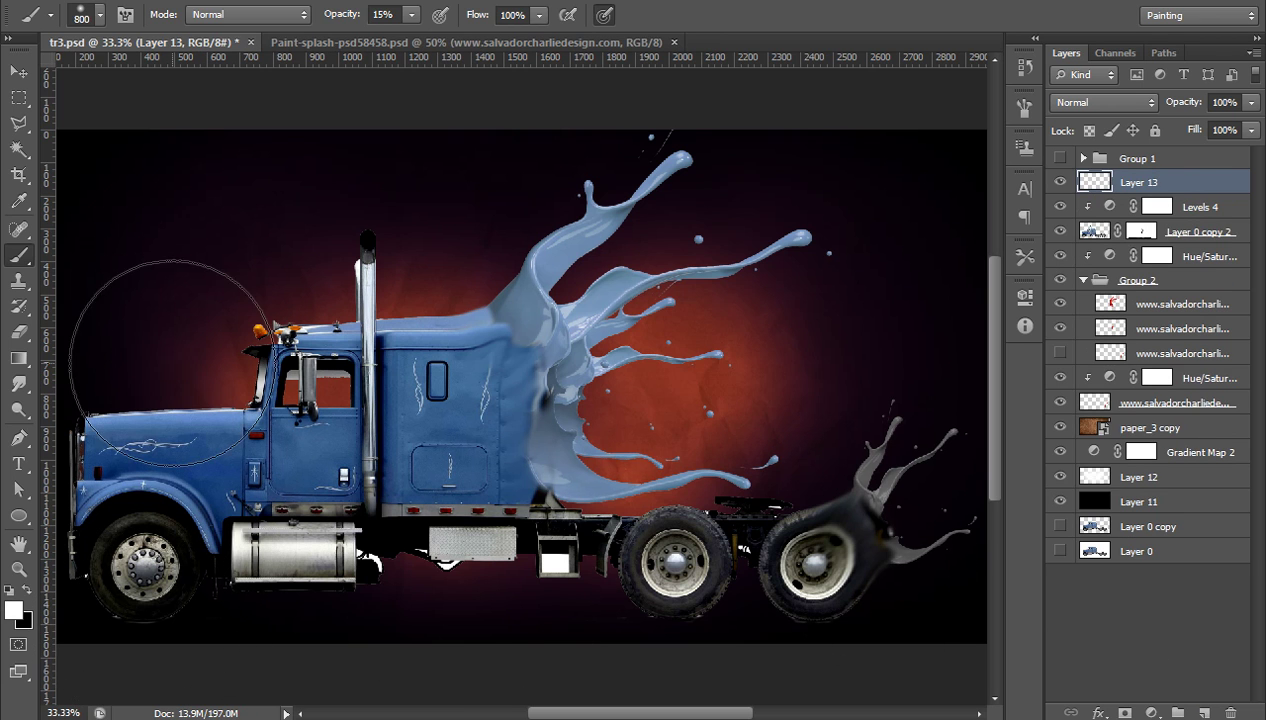
key("x")
key("bracketleft")
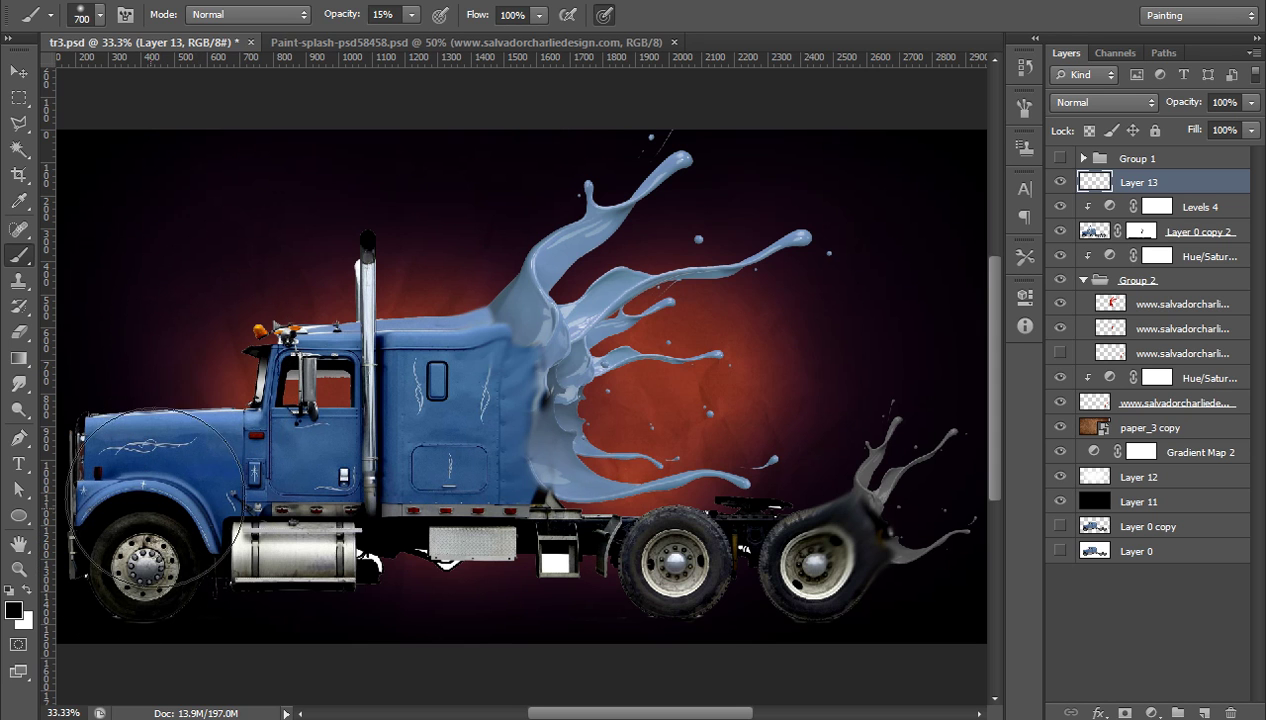
left_click(100, 18)
left_click_drag(137, 75, 162, 77)
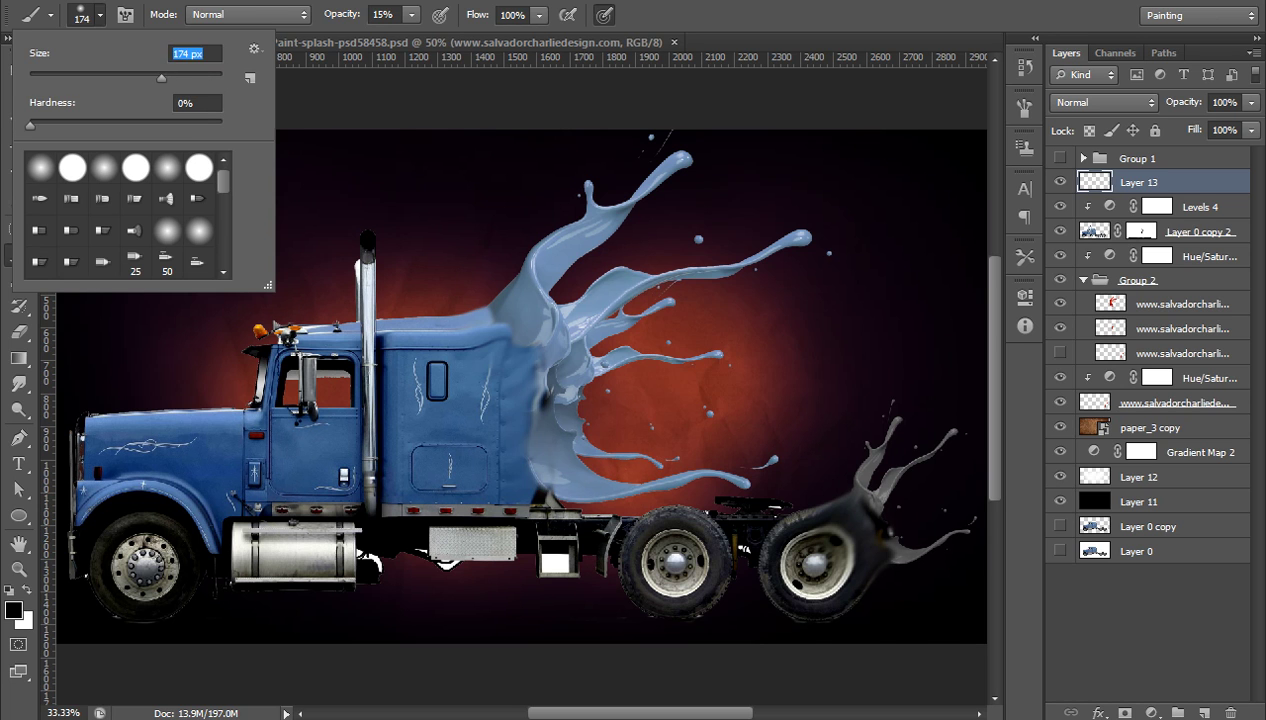
left_click(632, 147)
key("bracketright")
key("bracketright")
key("bracketright")
key("bracketright")
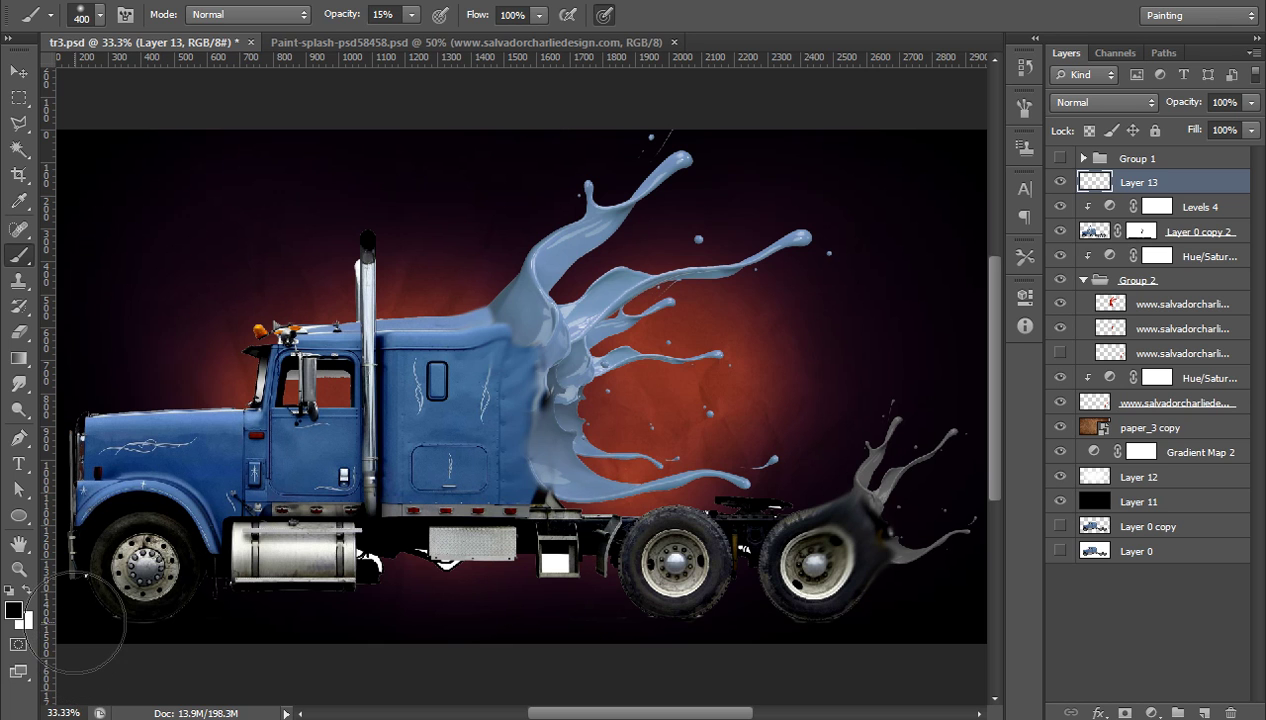
left_click(382, 16)
type("99")
key("Return")
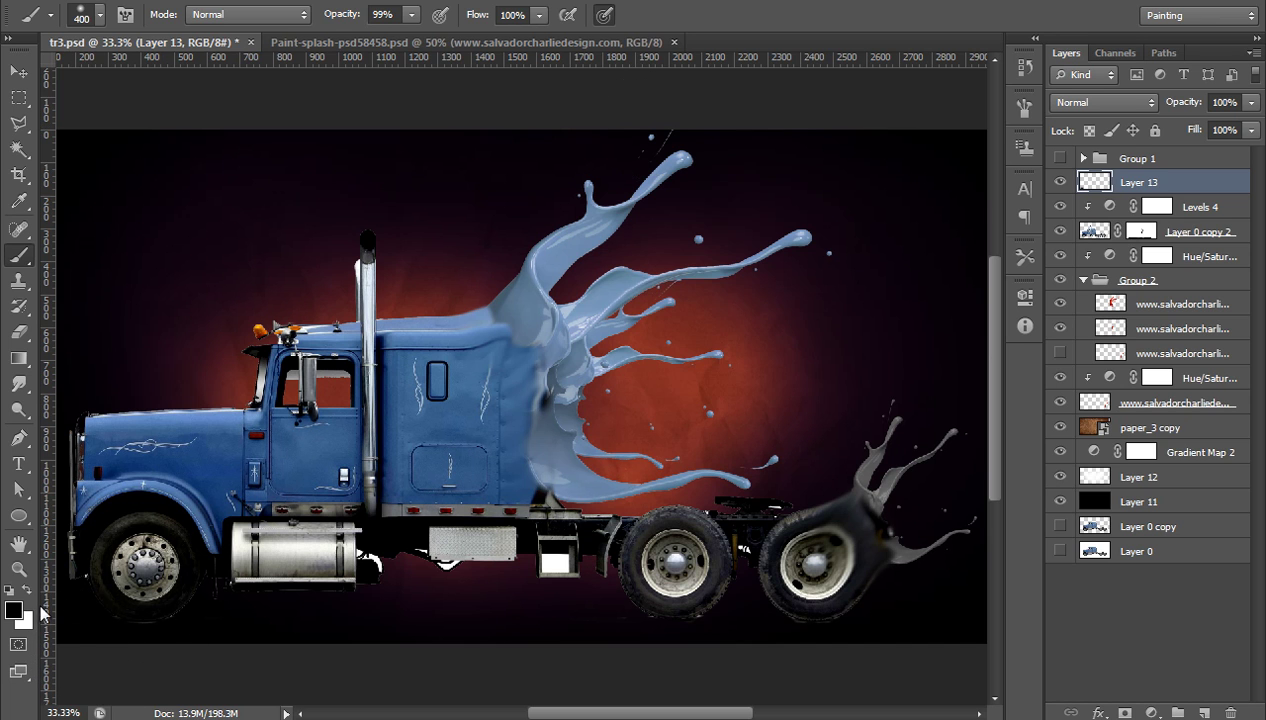
mouse_move(68, 572)
left_mouse_down()
mouse_move(155, 655)
mouse_move(212, 664)
mouse_move(658, 667)
mouse_move(616, 650)
mouse_move(690, 668)
mouse_move(771, 657)
mouse_move(862, 670)
mouse_move(602, 661)
mouse_move(457, 672)
left_mouse_up()
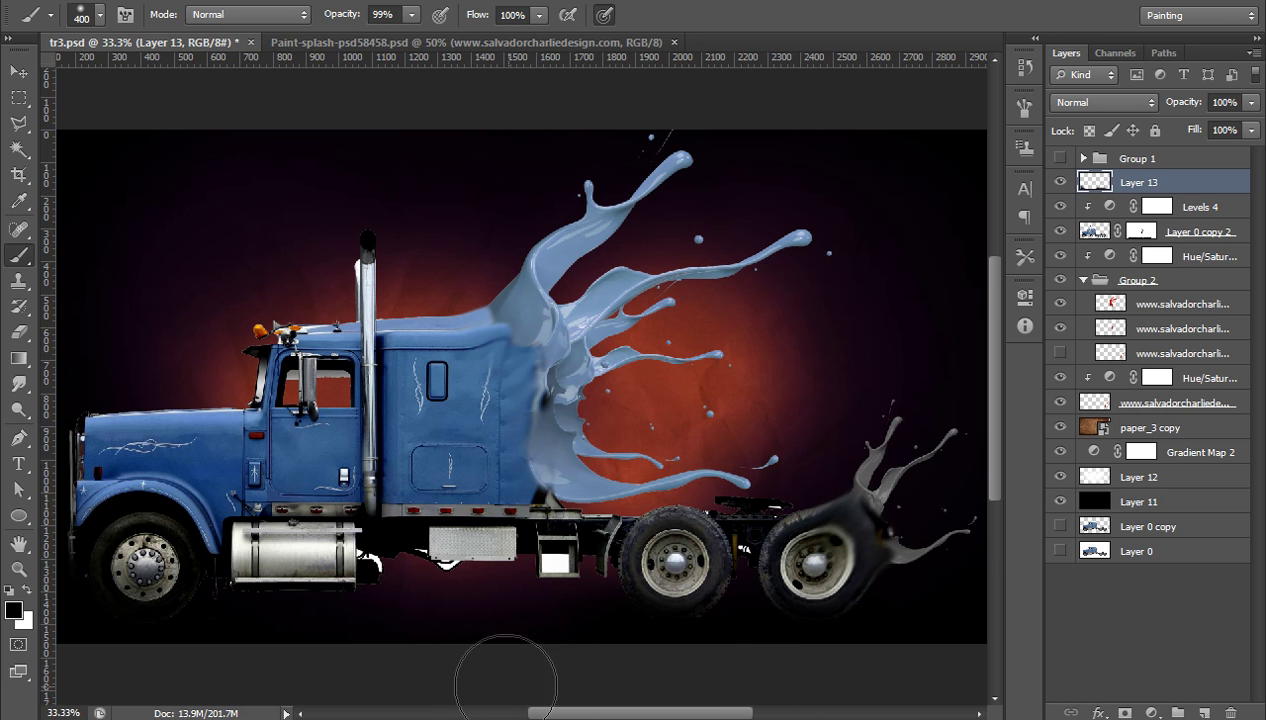
Try darkening the truck's front end on Layer 13 with a 500 px black brush at 99% opacity.
key("bracketright")
key("bracketright")
key("bracketright")
key("bracketright")
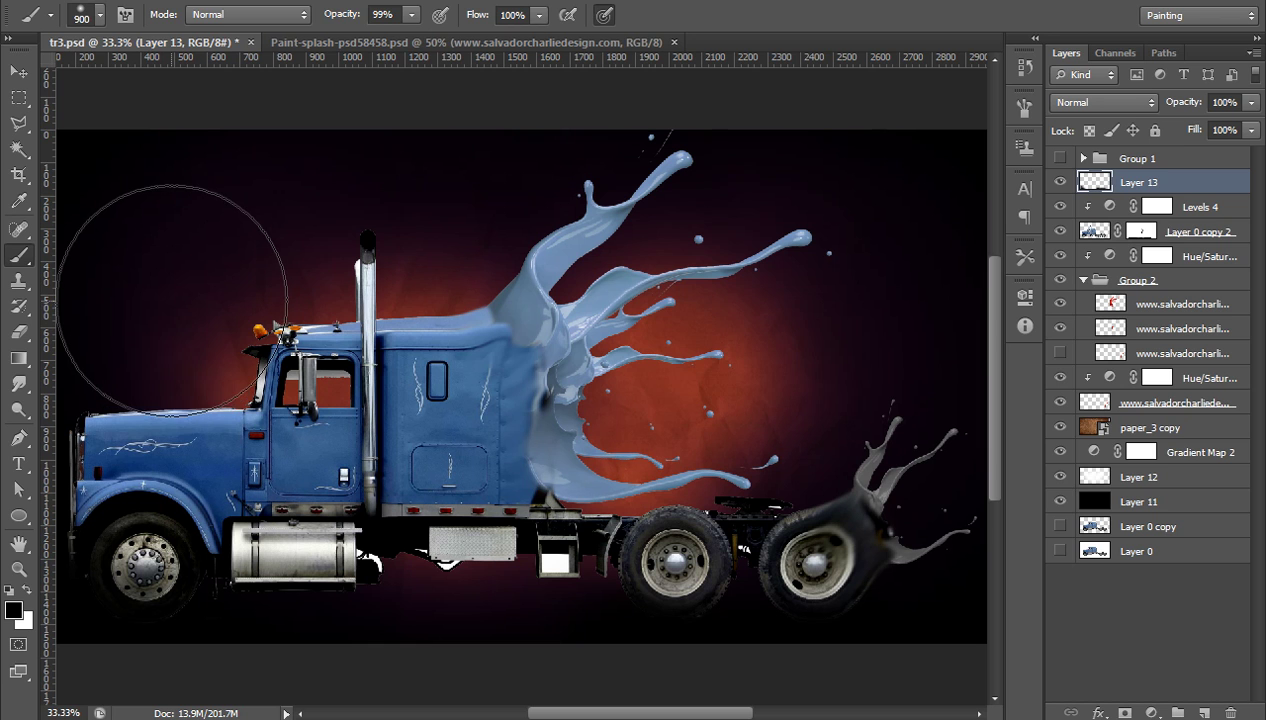
key("bracketright")
left_click_drag(133, 262, 174, 297)
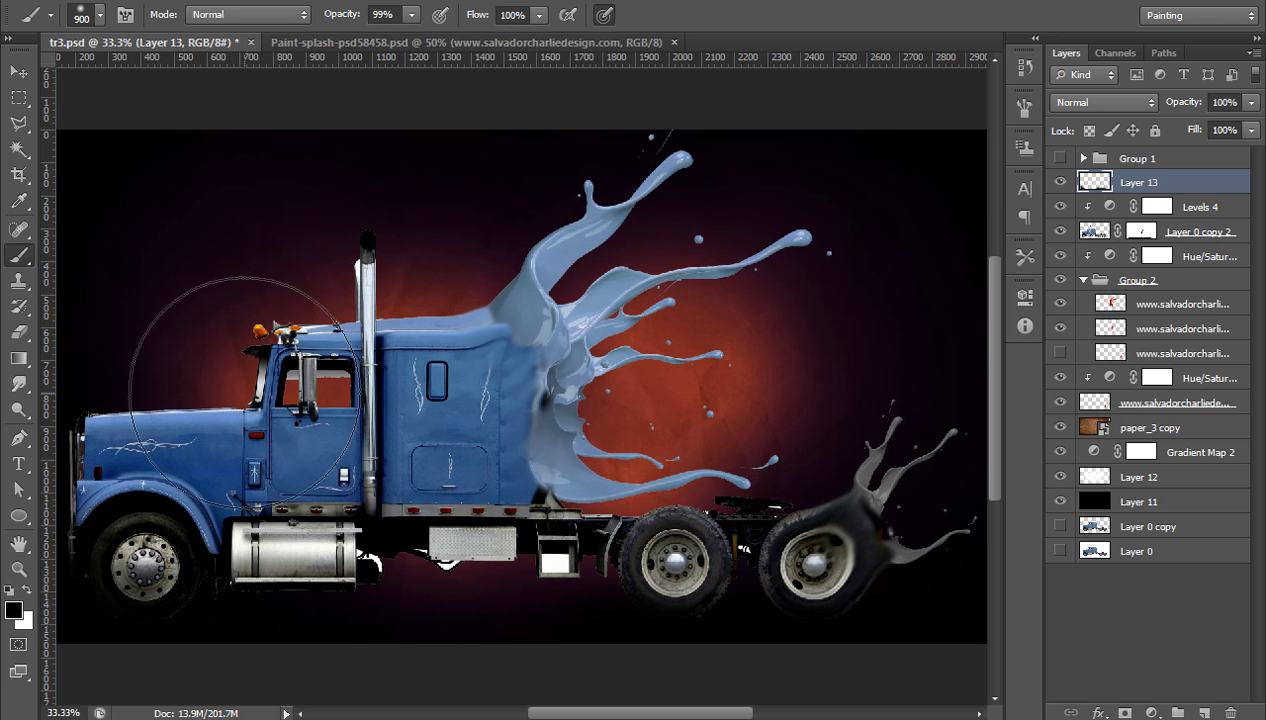
key("bracketleft")
key("bracketleft")
key("bracketleft")
key("bracketleft")
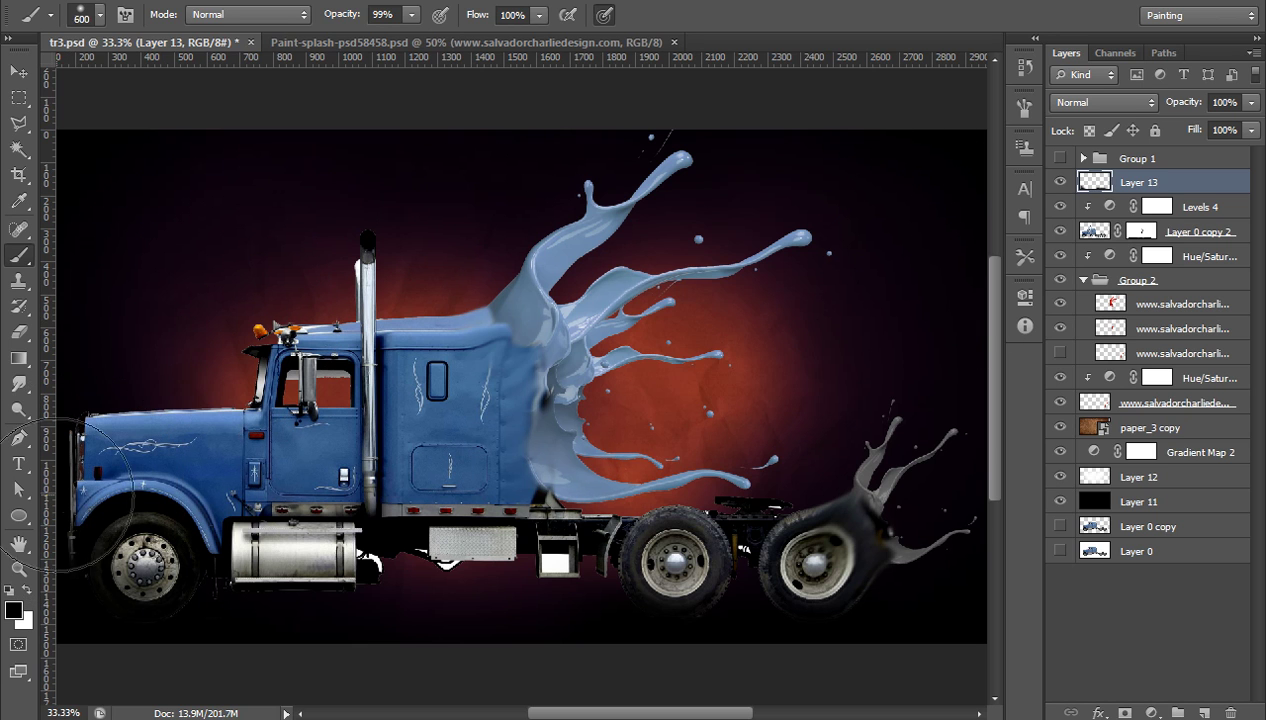
left_click_drag(47, 478, 55, 477)
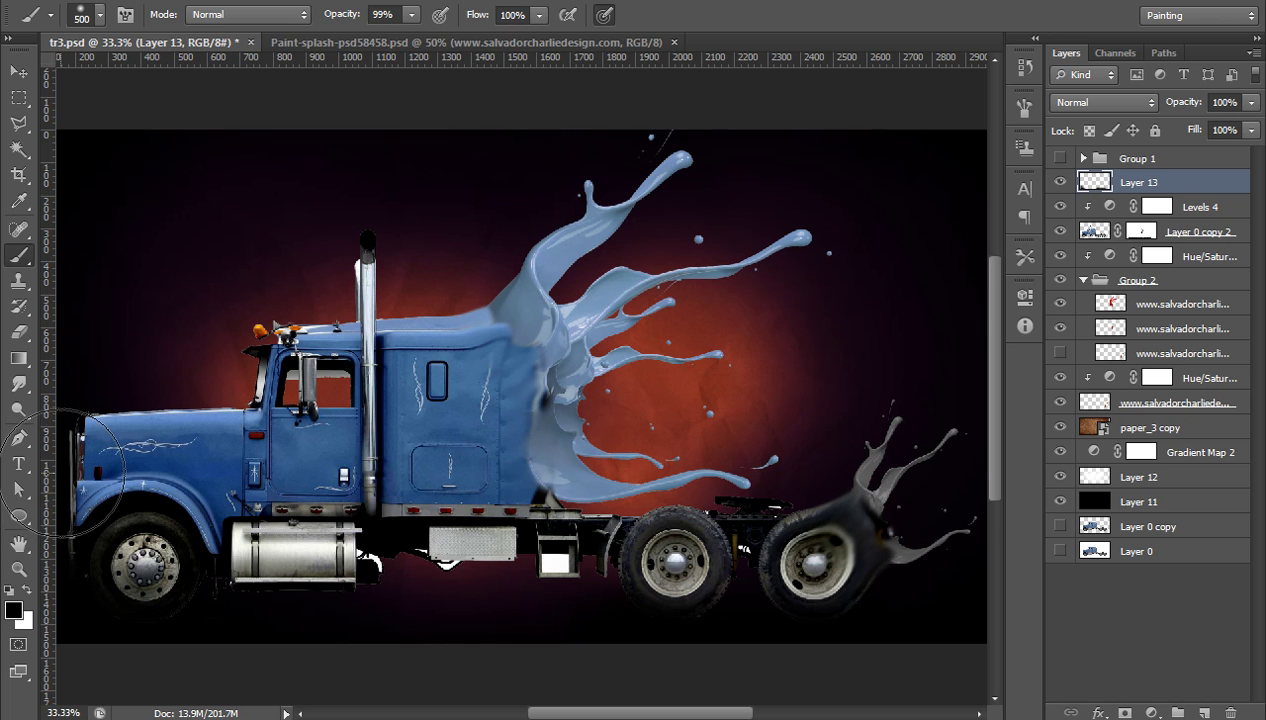
left_click(77, 494)
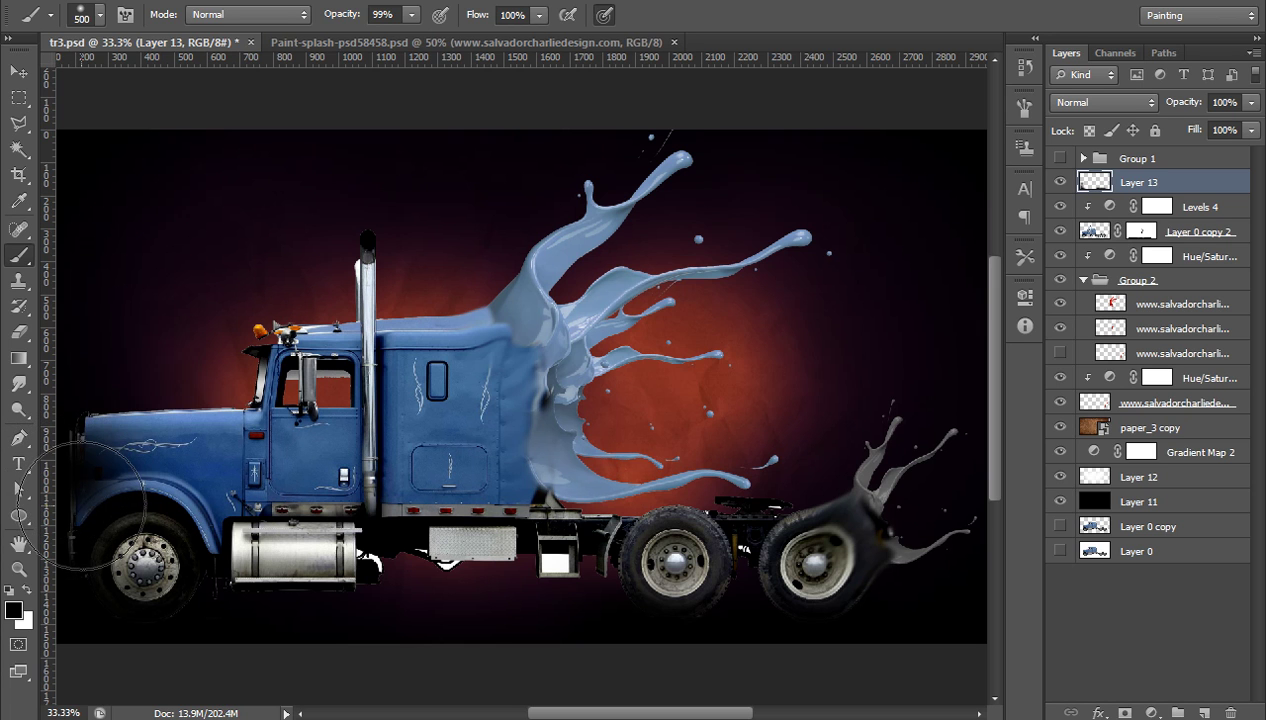
key("ctrl+z")
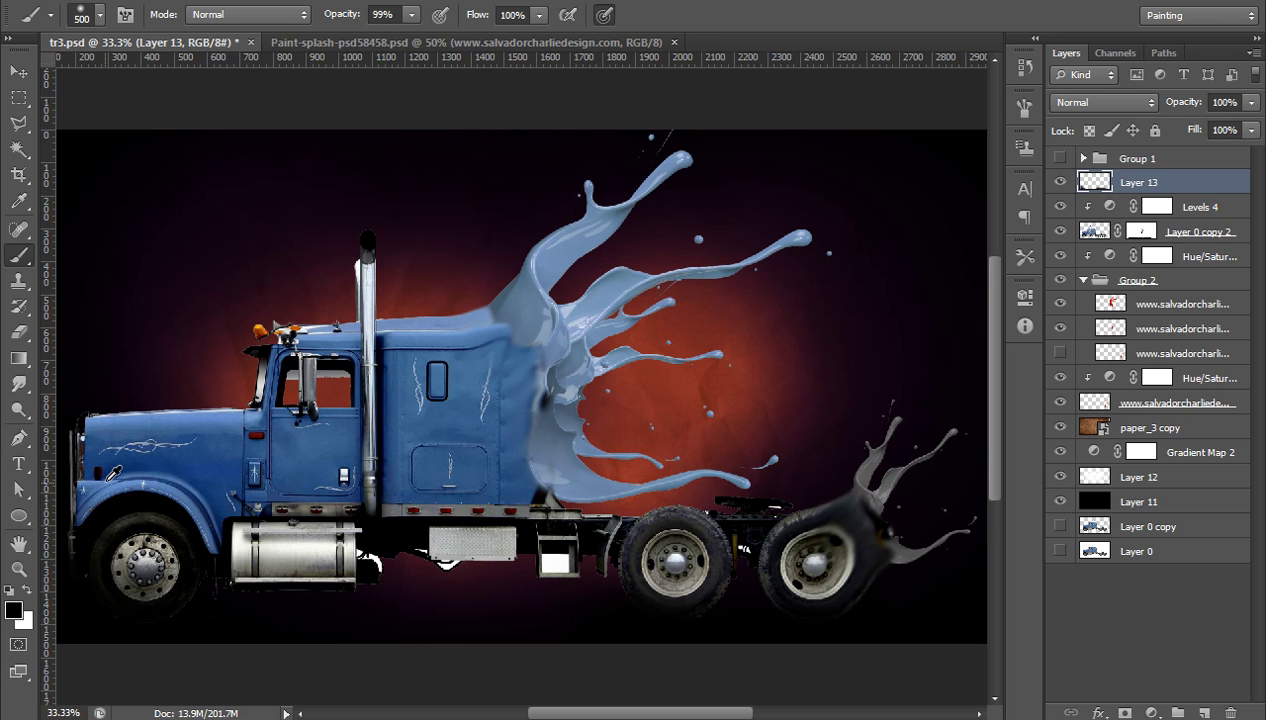
Shade the front edge of the truck on Layer 13 using the rim of an 800 px black brush.
scroll(157, 346, "up", 1)
mouse_move(157, 346)
left_mouse_down()
mouse_move(489, 263)
mouse_move(460, 228)
left_mouse_up()
key("bracketright")
key("bracketright")
key("bracketright")
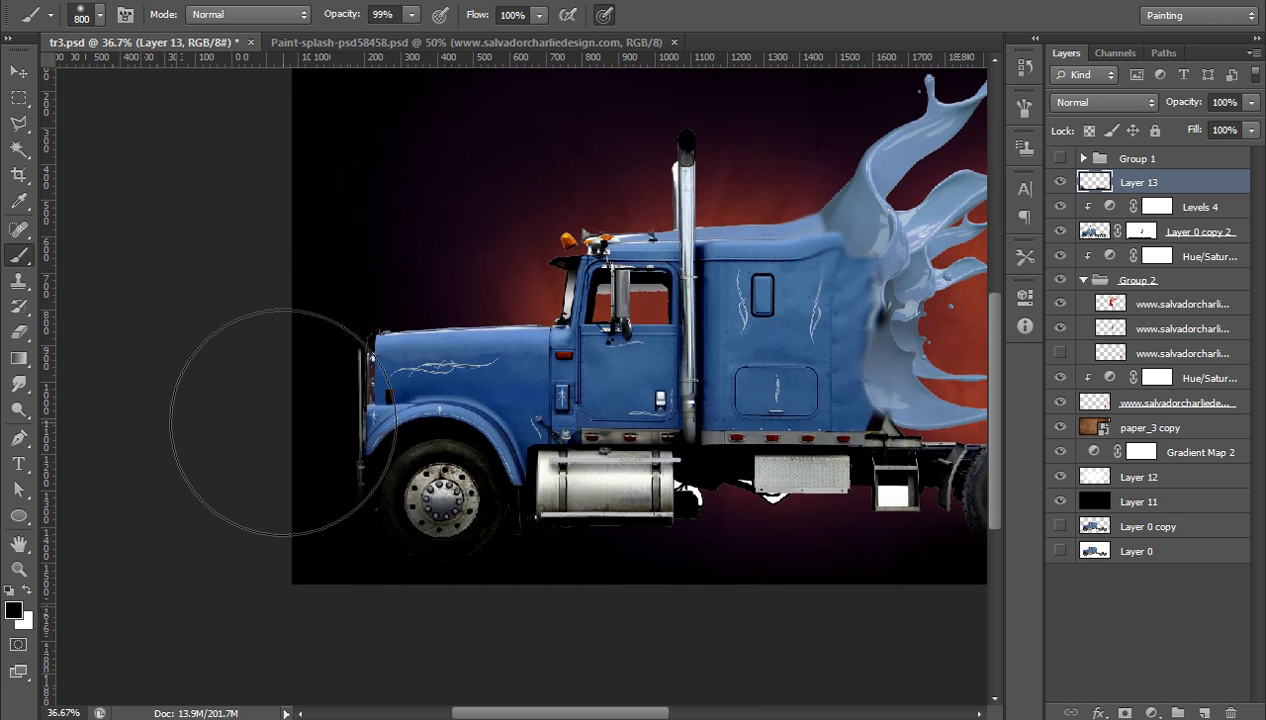
mouse_move(280, 418)
left_mouse_down()
mouse_move(269, 470)
mouse_move(252, 378)
left_mouse_up()
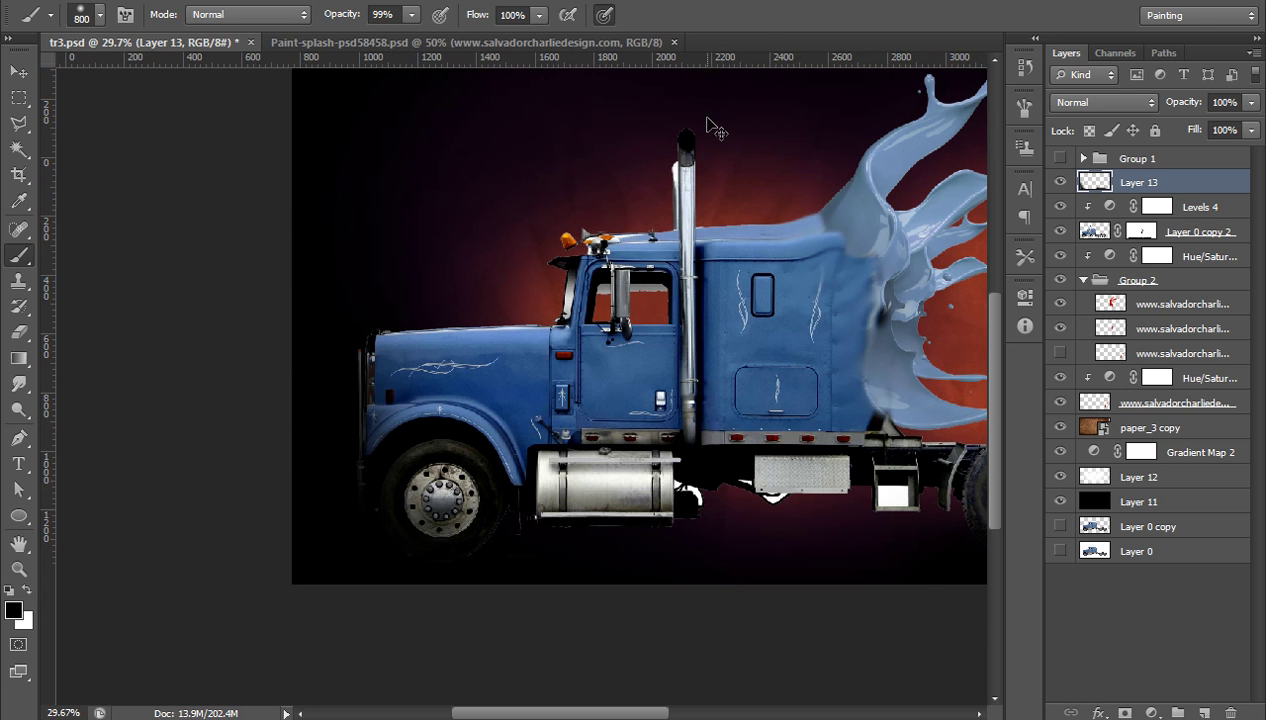
key("ctrl+0")
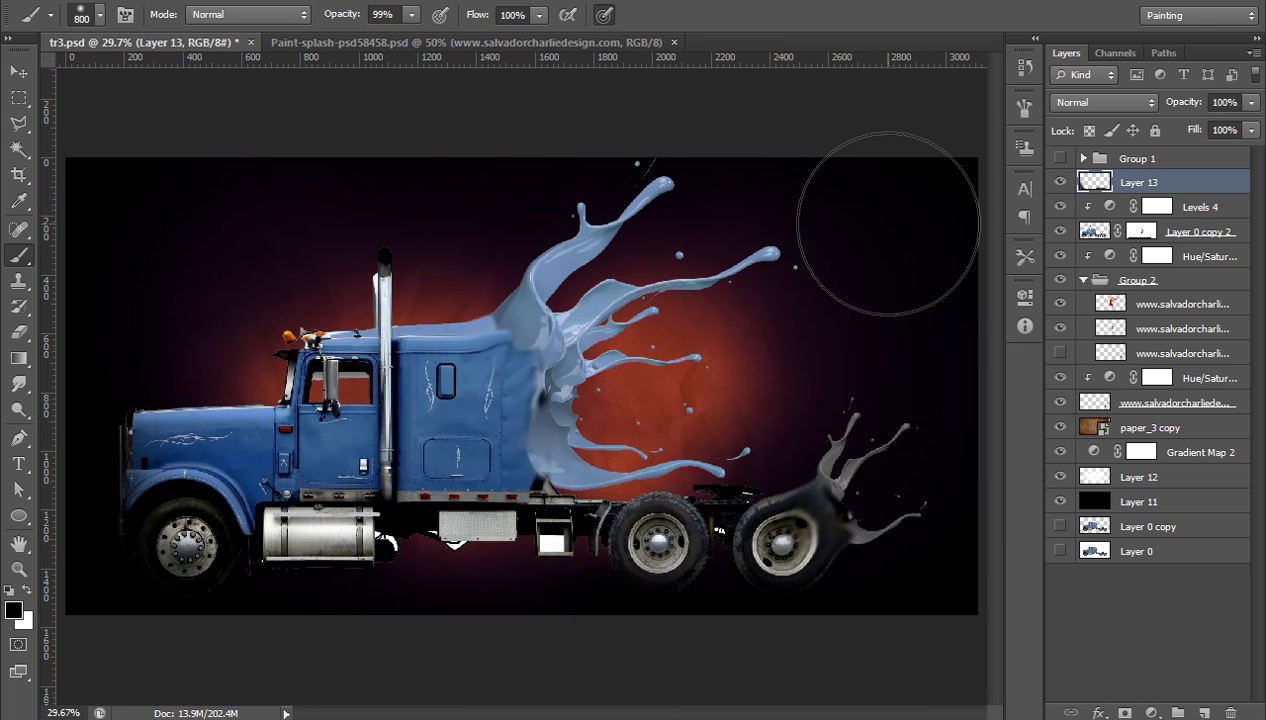
Add a Curves adjustment above Layer 13, pull both end points slightly inward, and form a gentle S-curve for more contrast.
left_click(1152, 713)
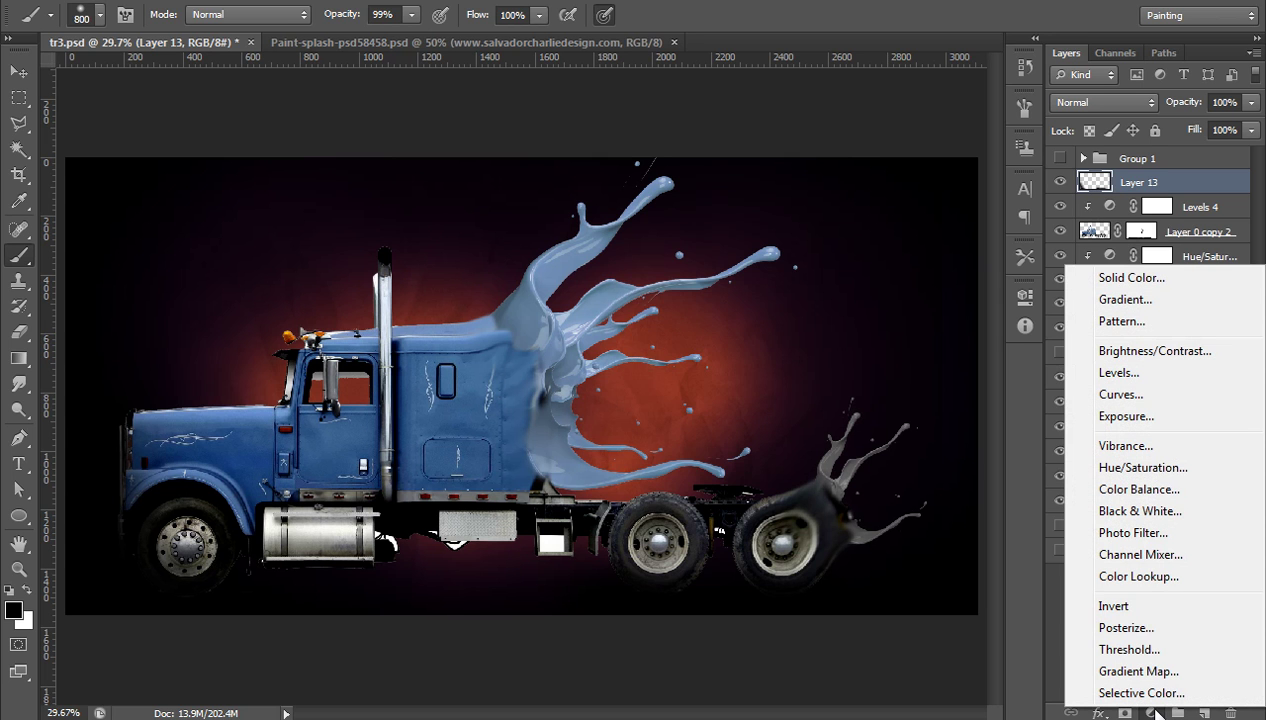
left_click(1120, 395)
left_click(1120, 395)
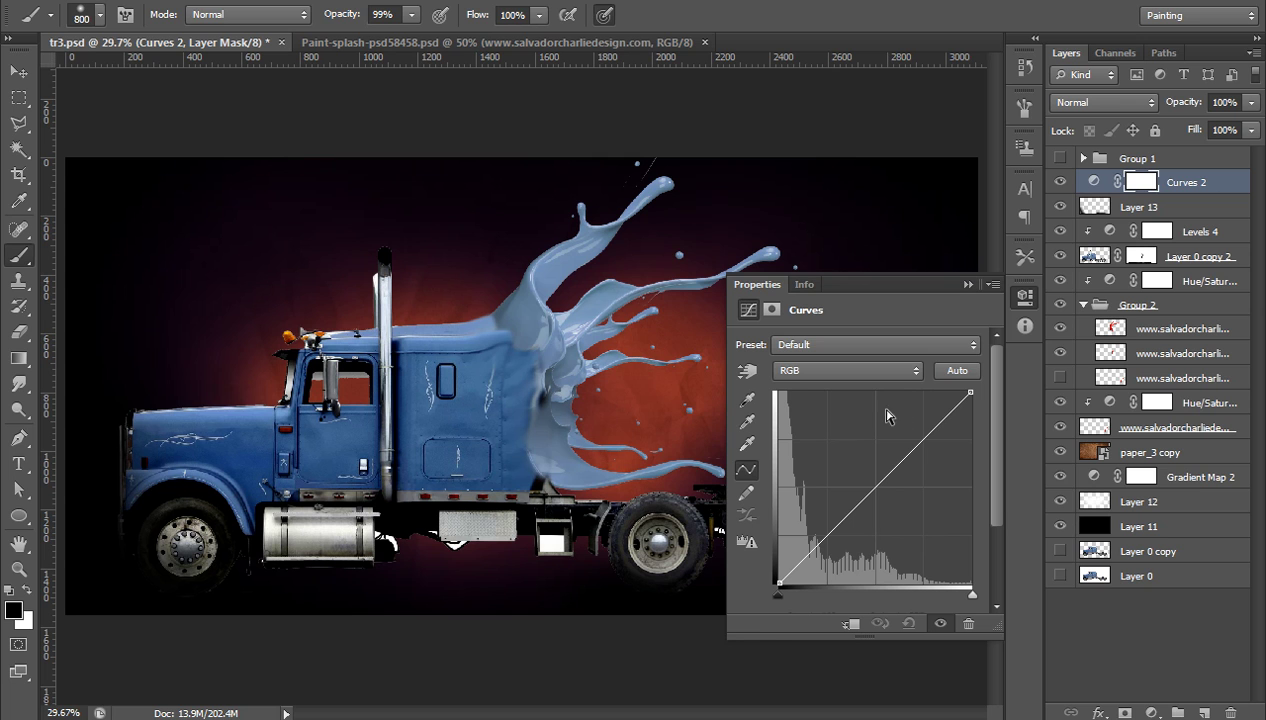
mouse_move(972, 395)
left_mouse_down()
mouse_move(982, 402)
mouse_move(970, 402)
left_mouse_up()
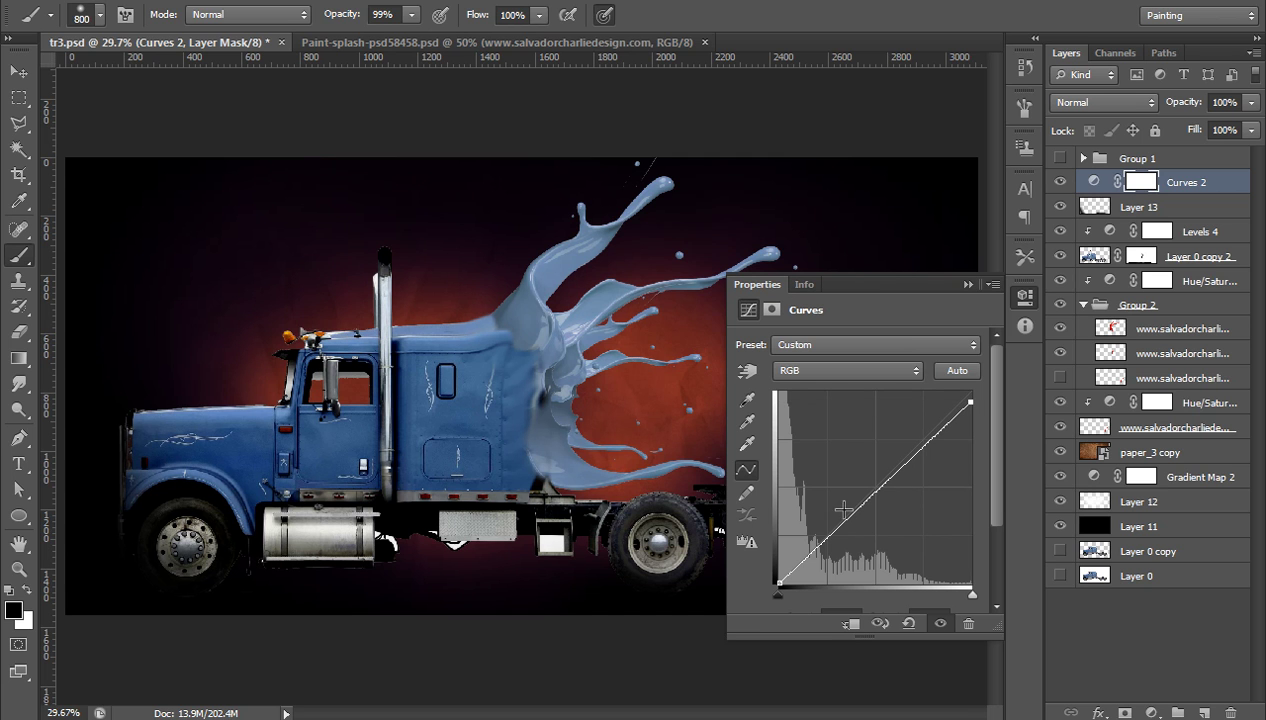
left_click_drag(778, 584, 782, 584)
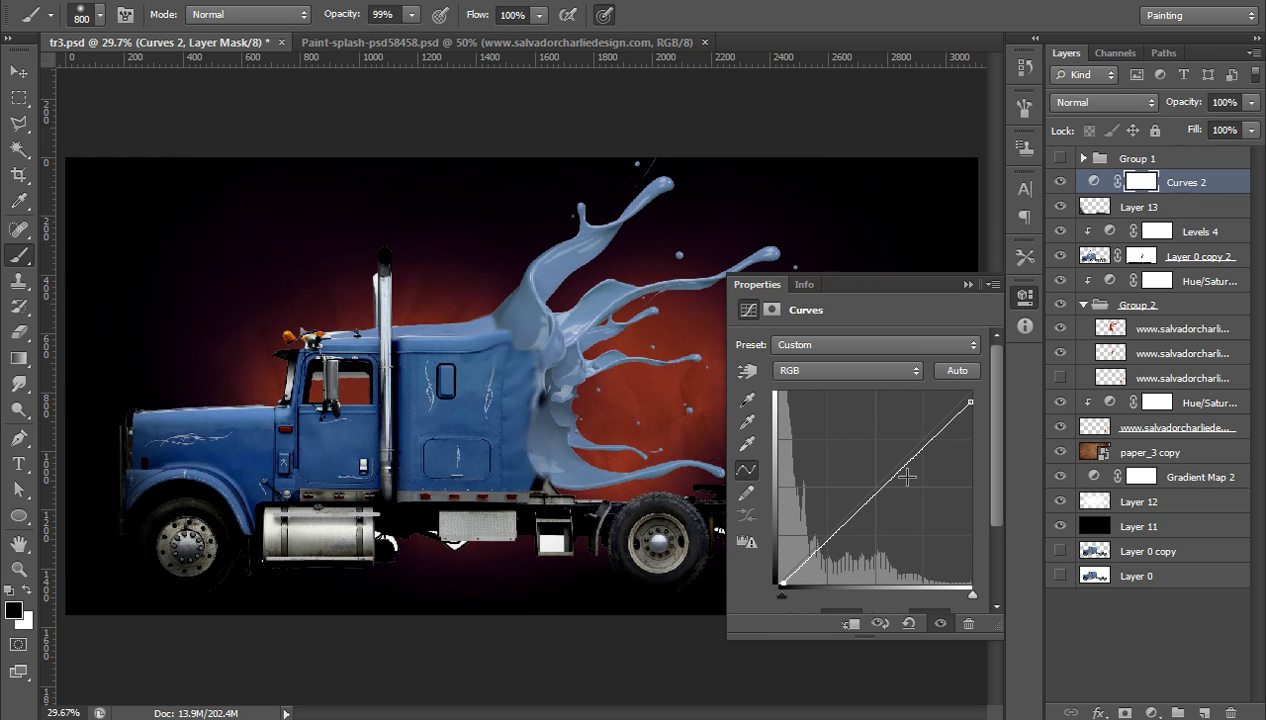
left_click_drag(920, 447, 922, 443)
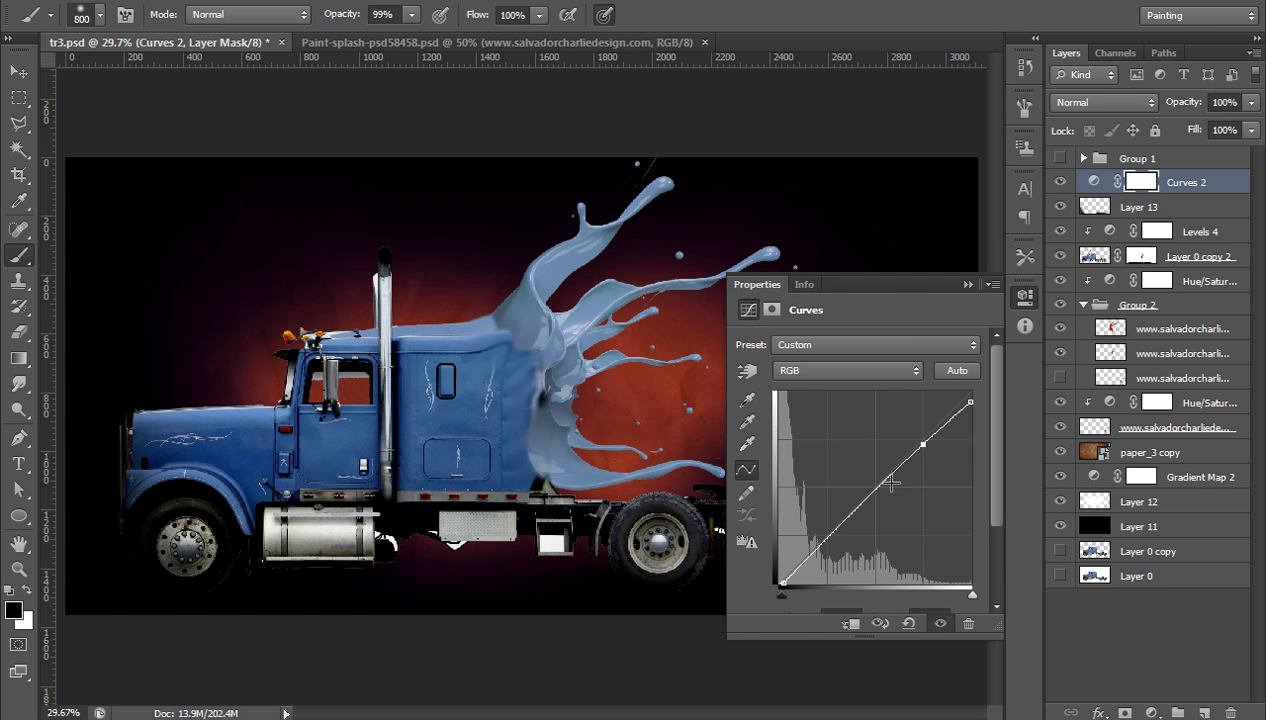
left_click_drag(827, 533, 828, 540)
left_click(967, 285)
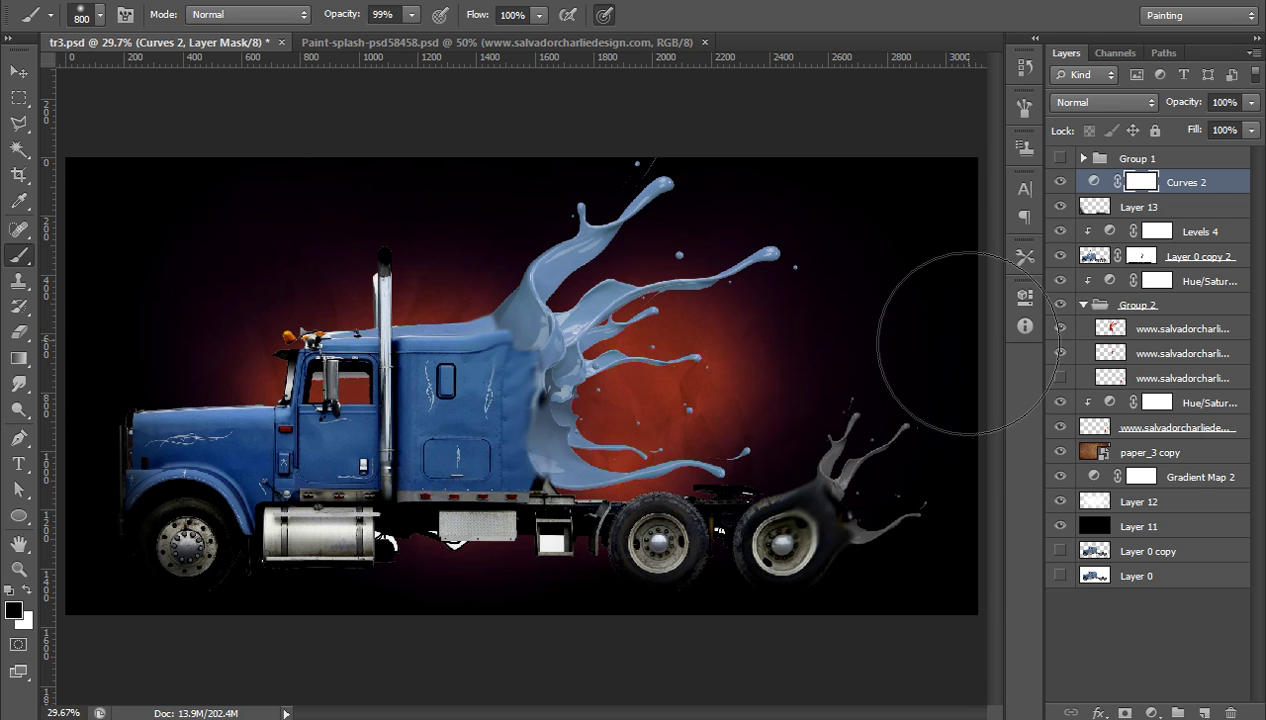
Set the Hue/Saturation adjustment clipped to Group 2 to saturation -49 and lightness +5, and shift its hue slightly to match the cab's blue.
left_click(1170, 334)
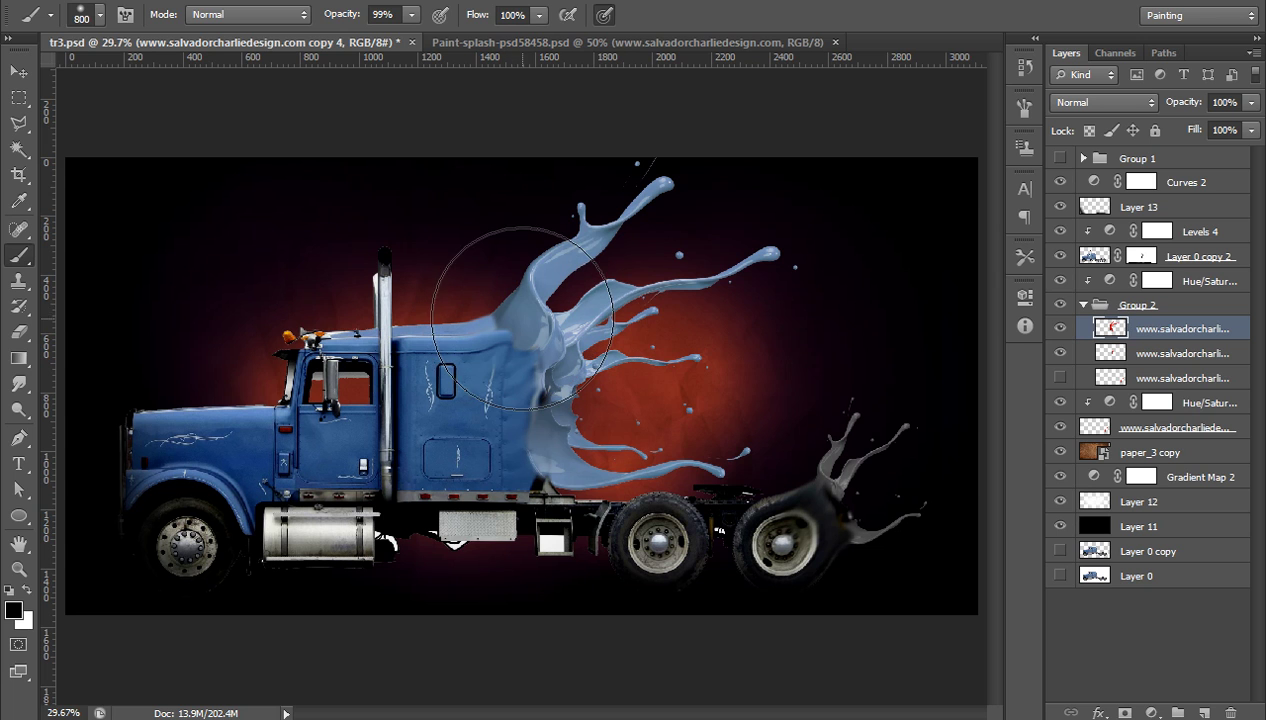
key("v")
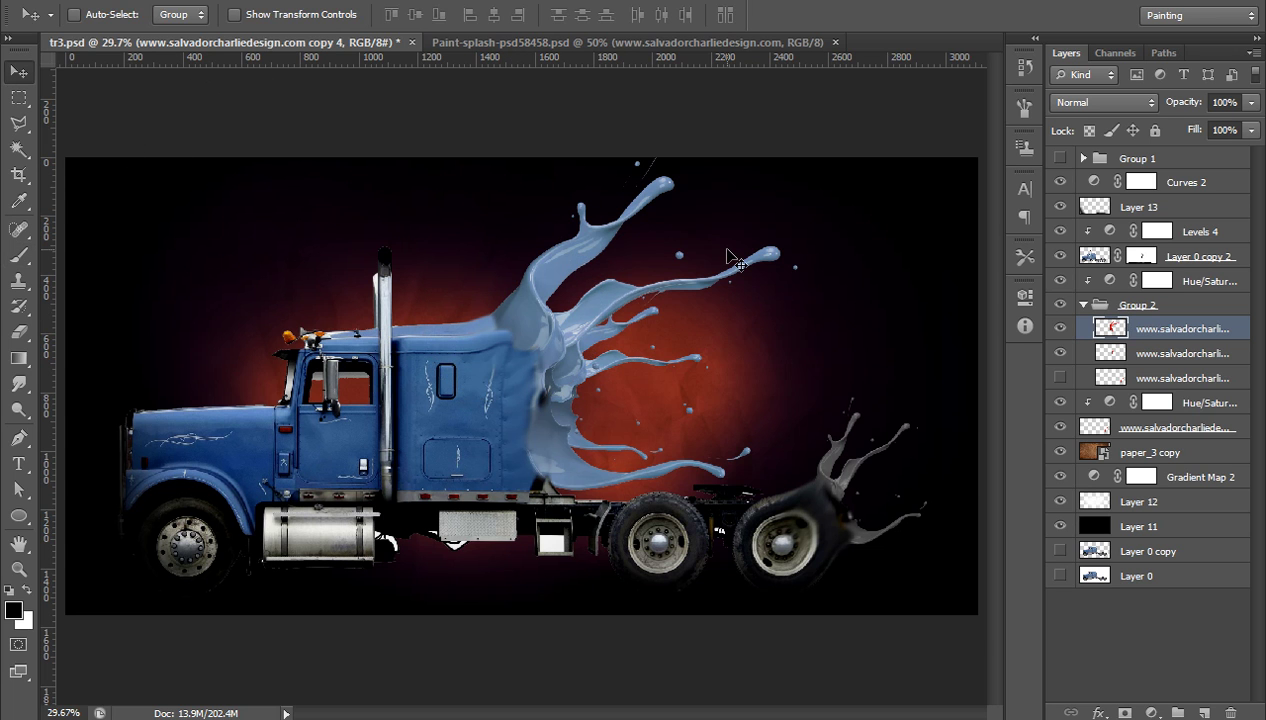
left_click(729, 256, "ctrl")
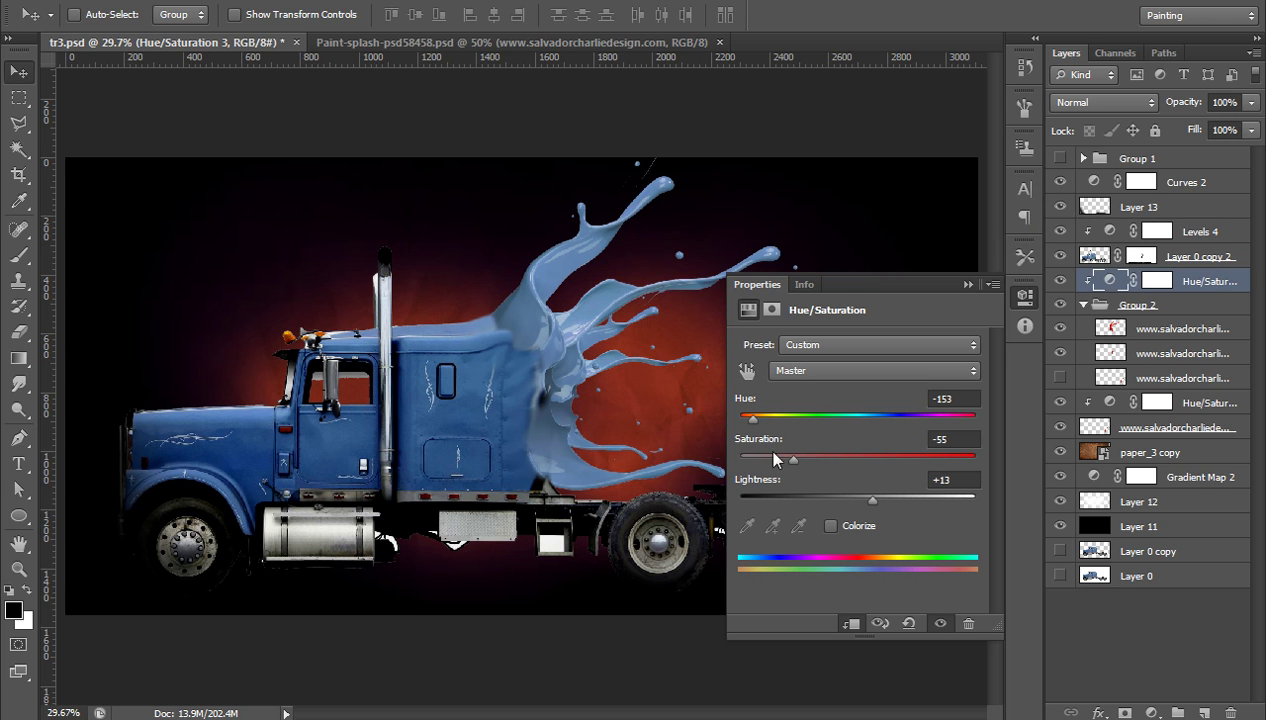
left_click_drag(792, 457, 801, 463)
left_click_drag(872, 507, 866, 507)
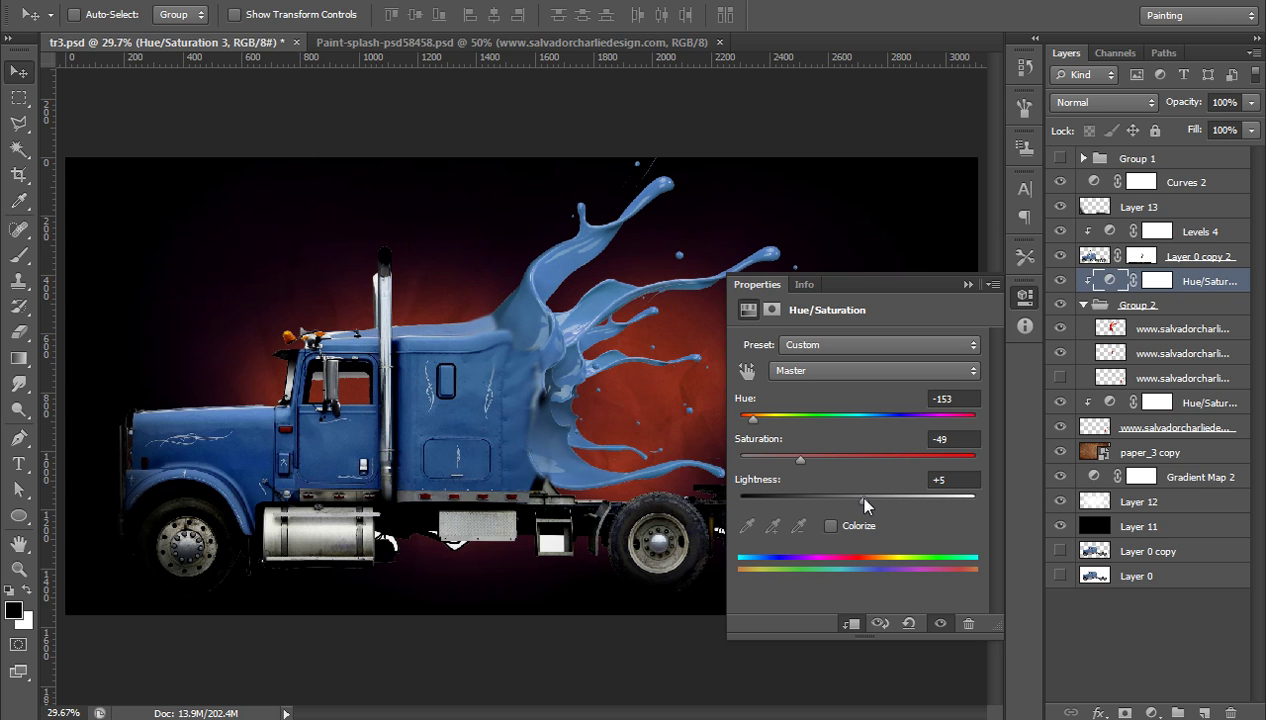
left_click_drag(753, 419, 757, 420)
left_click_drag(758, 428, 755, 428)
left_click(966, 285)
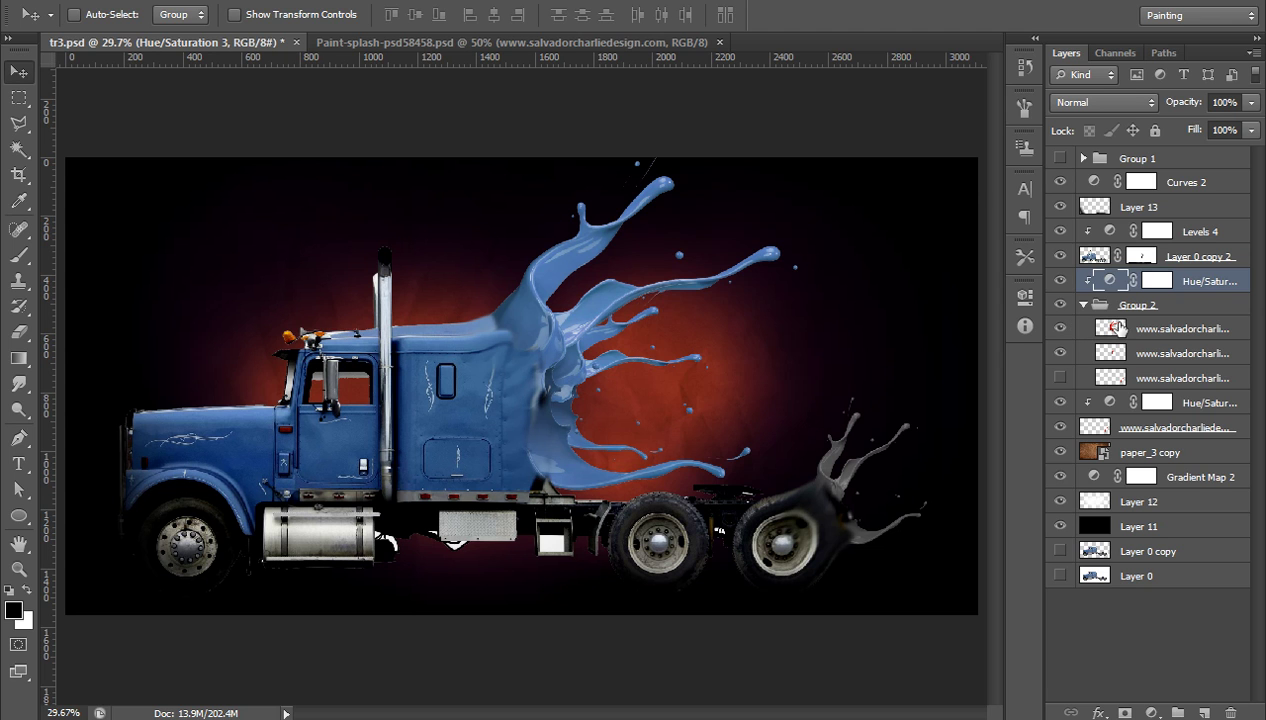
Darken the bright gaps and parts beneath the chassis on Layer 13 with a 250 px black brush at 55% opacity.
left_click(1151, 207)
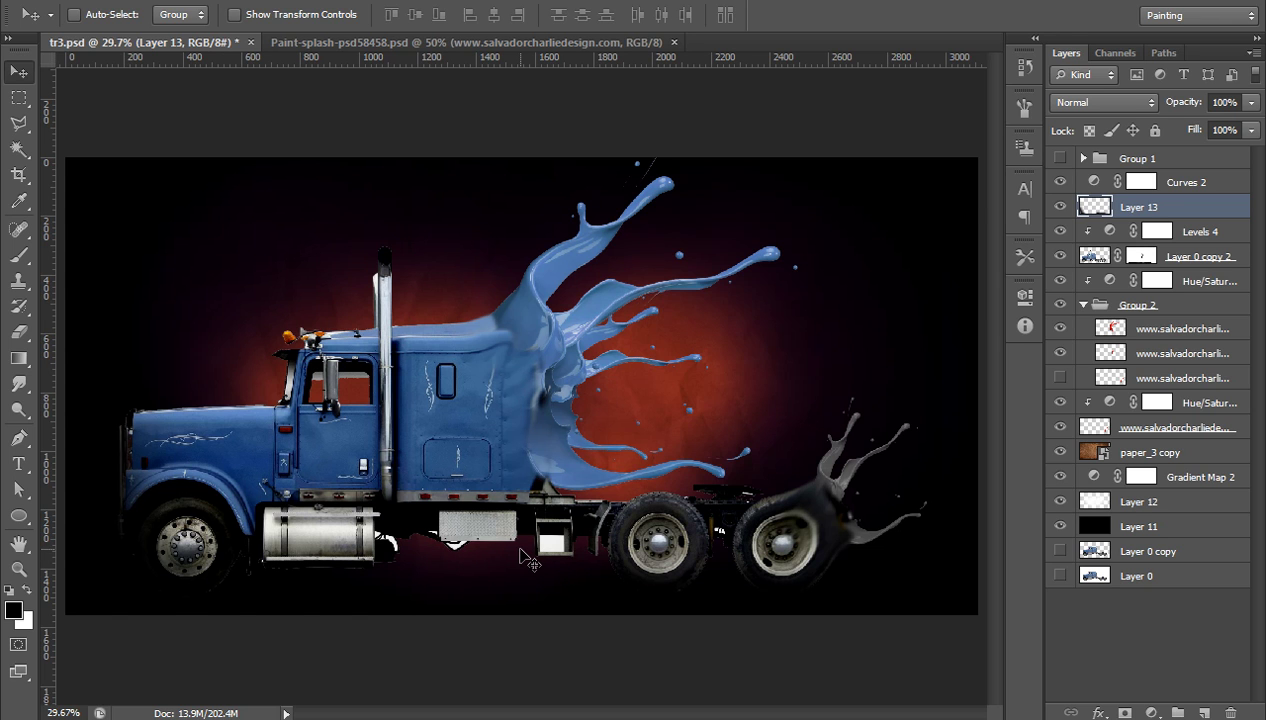
key("b")
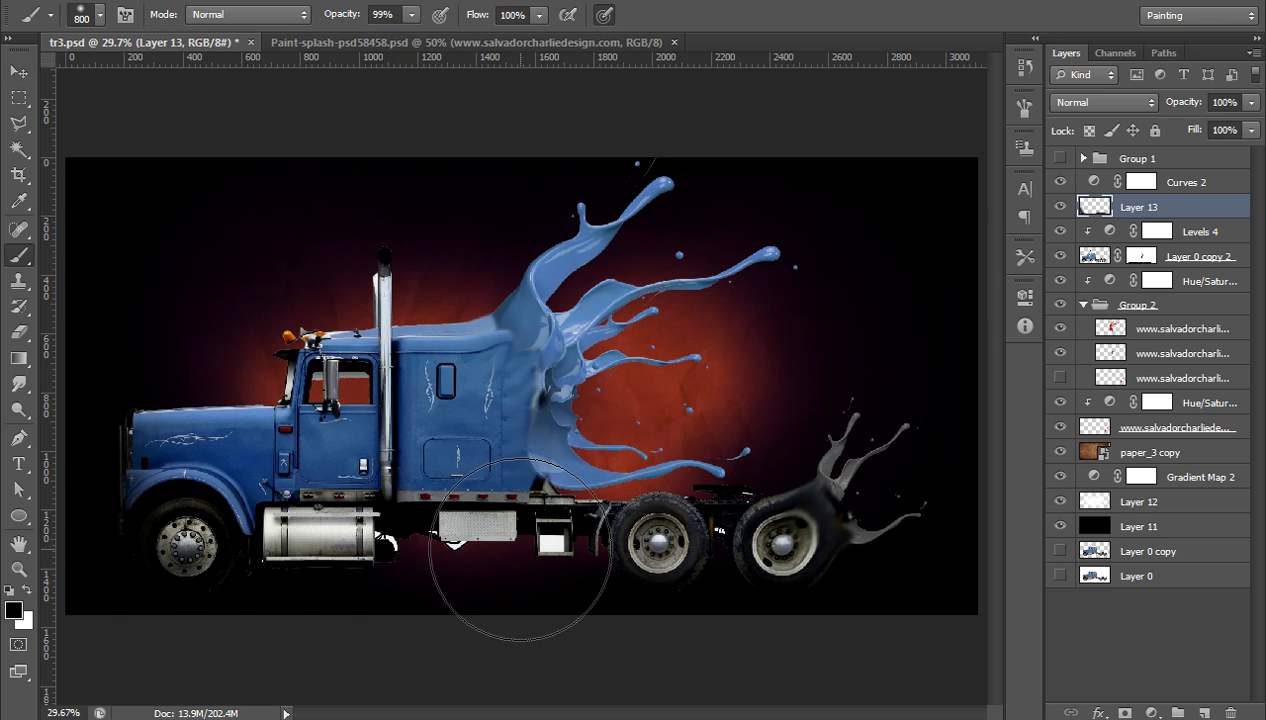
key("bracketleft")
key("bracketleft")
key("bracketleft")
key("bracketleft")
key("bracketleft")
key("bracketleft")
key("bracketleft")
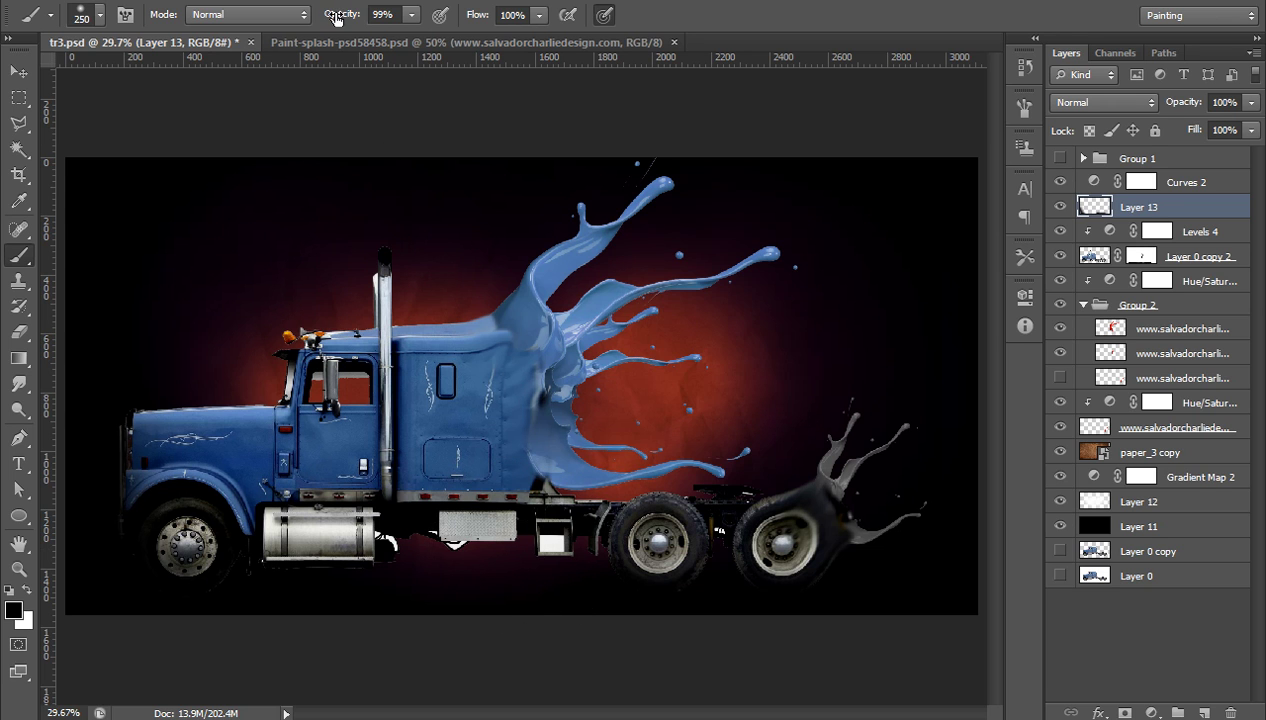
key("5")
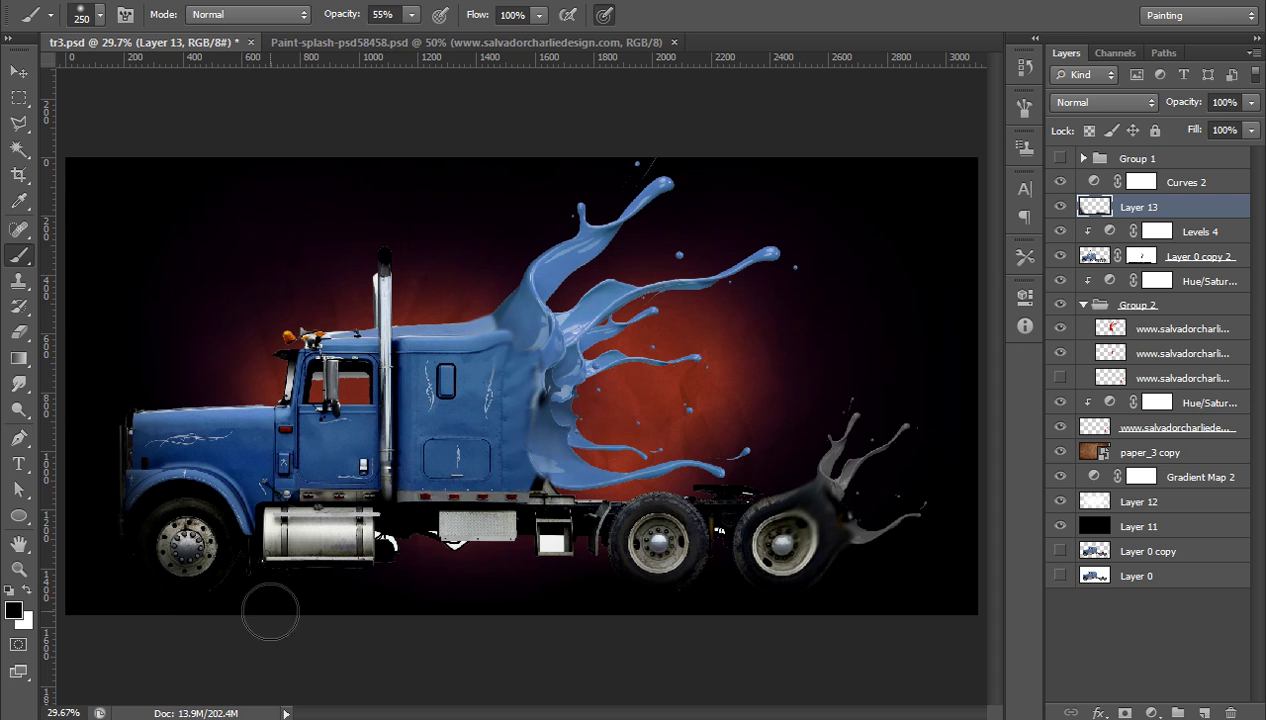
mouse_move(393, 604)
left_mouse_down()
mouse_move(289, 589)
mouse_move(424, 610)
mouse_move(291, 590)
mouse_move(471, 593)
mouse_move(449, 569)
mouse_move(543, 571)
mouse_move(453, 563)
mouse_move(544, 570)
mouse_move(430, 560)
mouse_move(627, 574)
mouse_move(549, 571)
mouse_move(693, 602)
mouse_move(624, 645)
mouse_move(459, 645)
mouse_move(405, 592)
mouse_move(416, 562)
mouse_move(464, 566)
left_mouse_up()
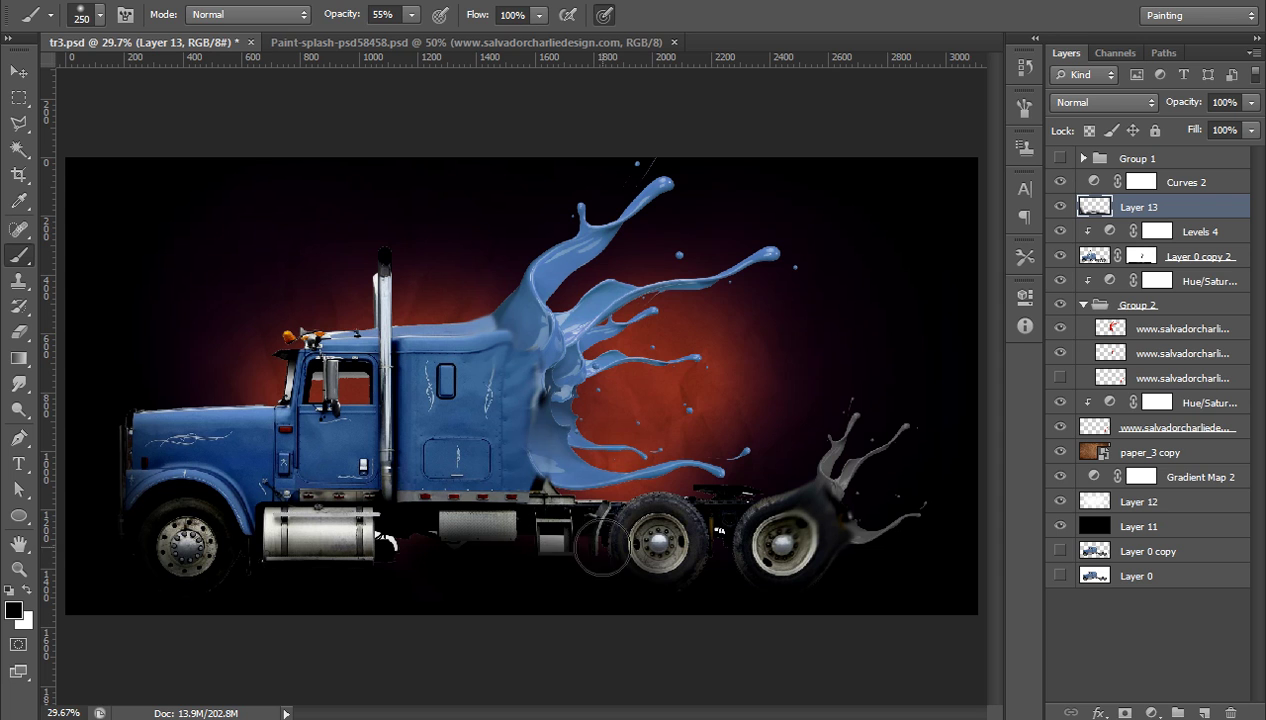
Remove the leftover white background patches behind the fuel tank and near the rear chassis on Layer 0 copy 2 using Magic Wand selections.
left_click(18, 149)
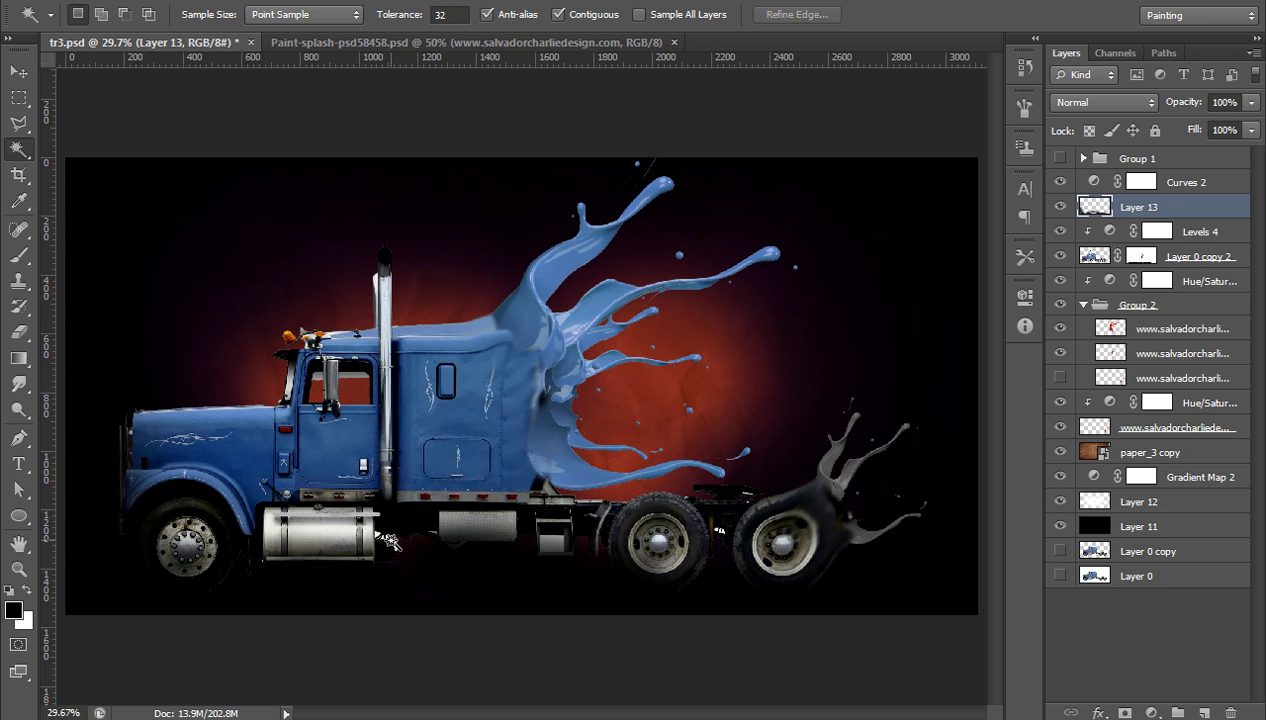
left_click(661, 570)
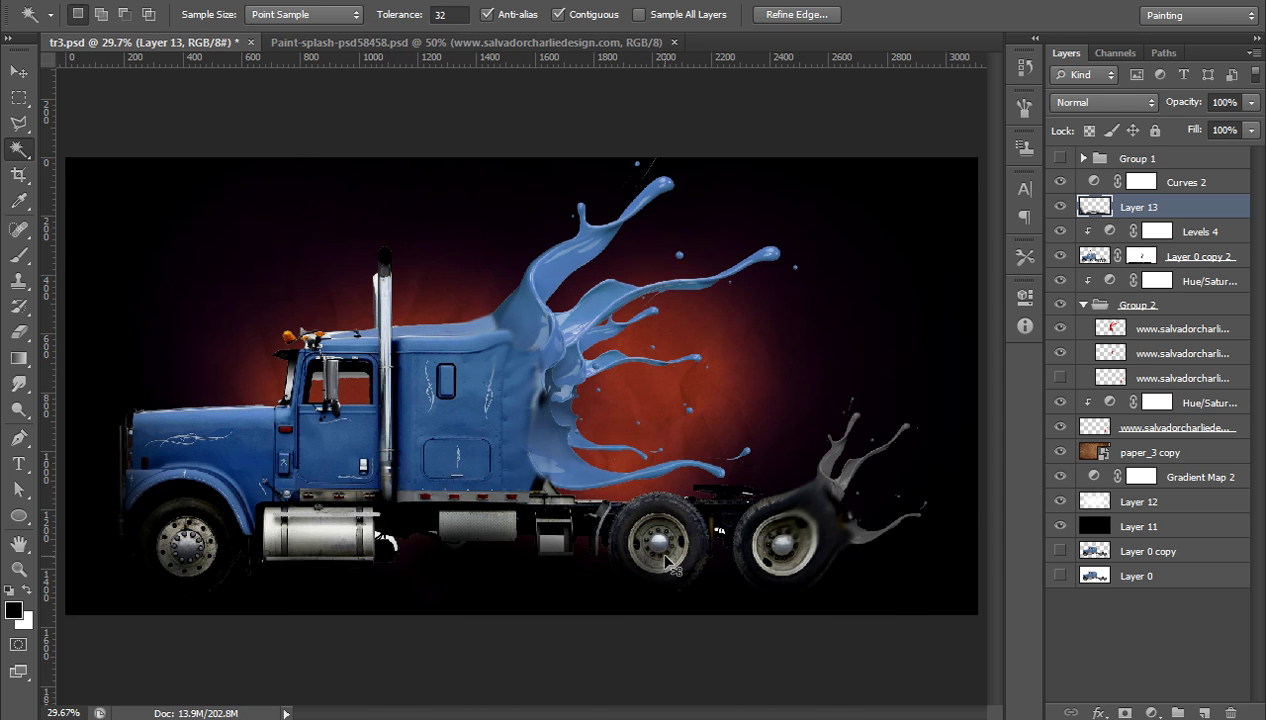
key("ctrl+d")
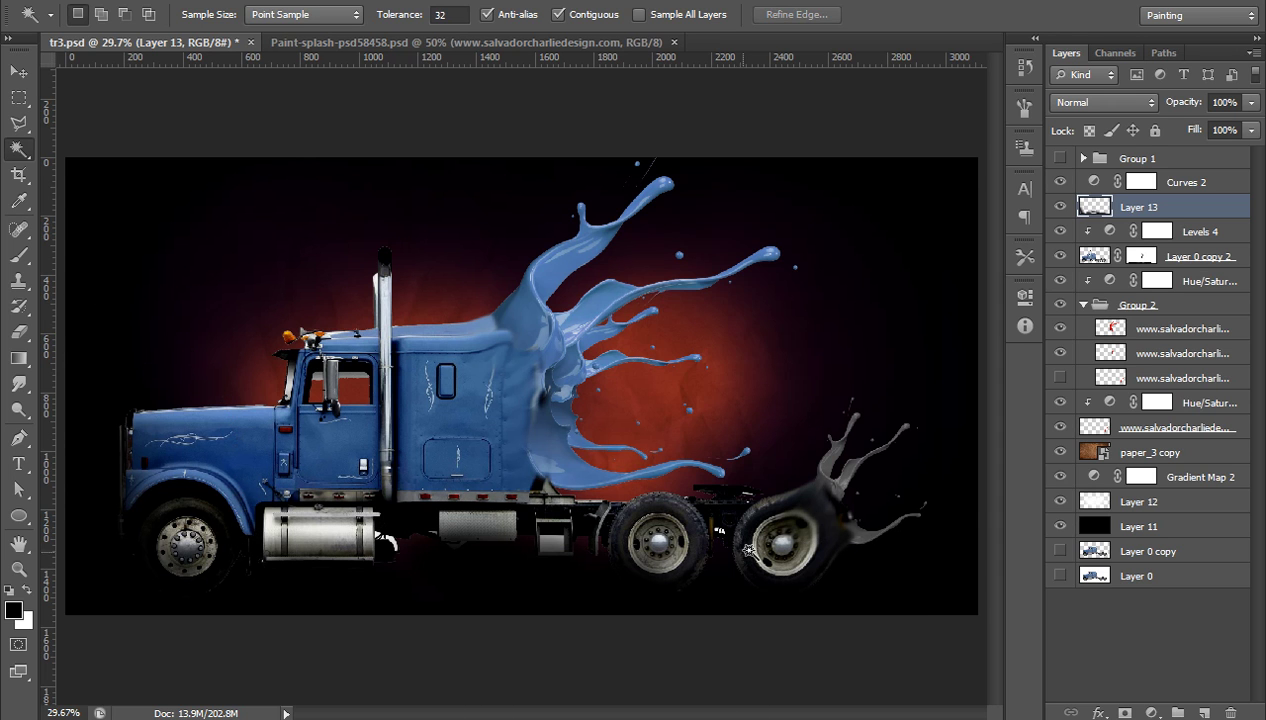
left_click(1086, 256)
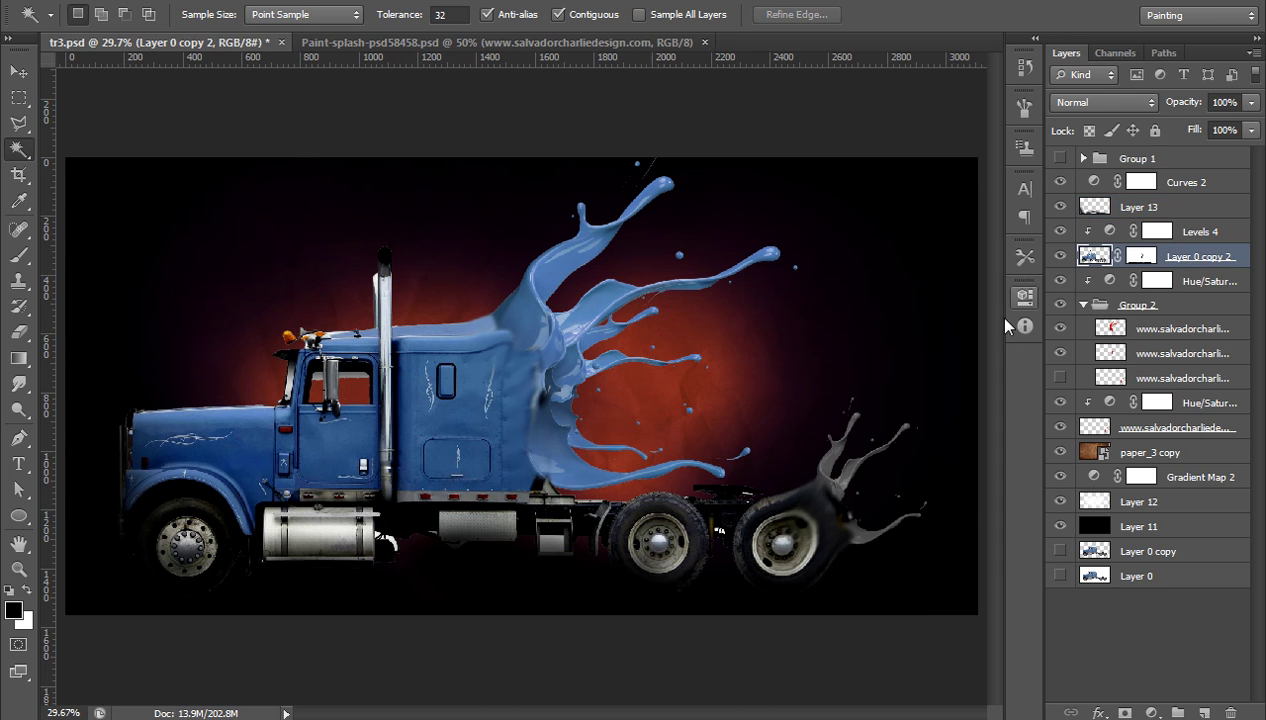
left_click(392, 540)
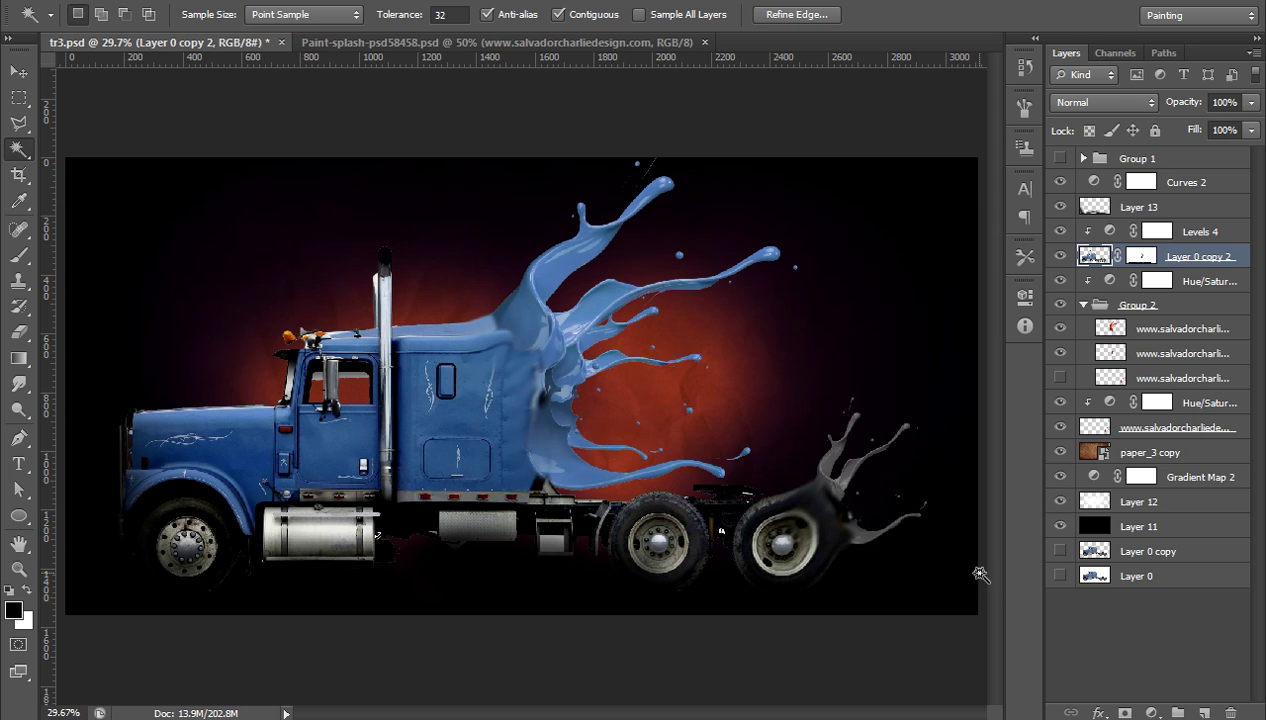
key("ctrl+d")
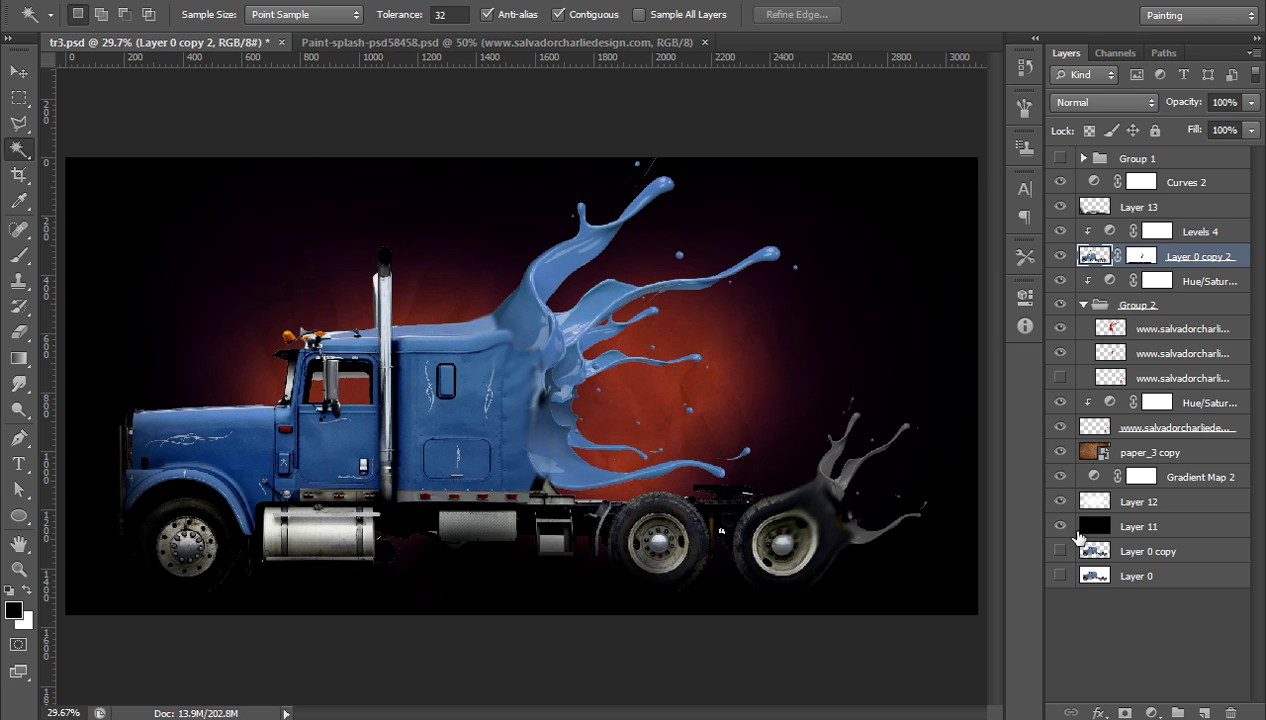
View the original truck photo on Layer 0 alone for comparison, and switch the composite's layers and Group 2 back on.
left_click(1060, 576)
left_click_drag(1060, 530, 1052, 184)
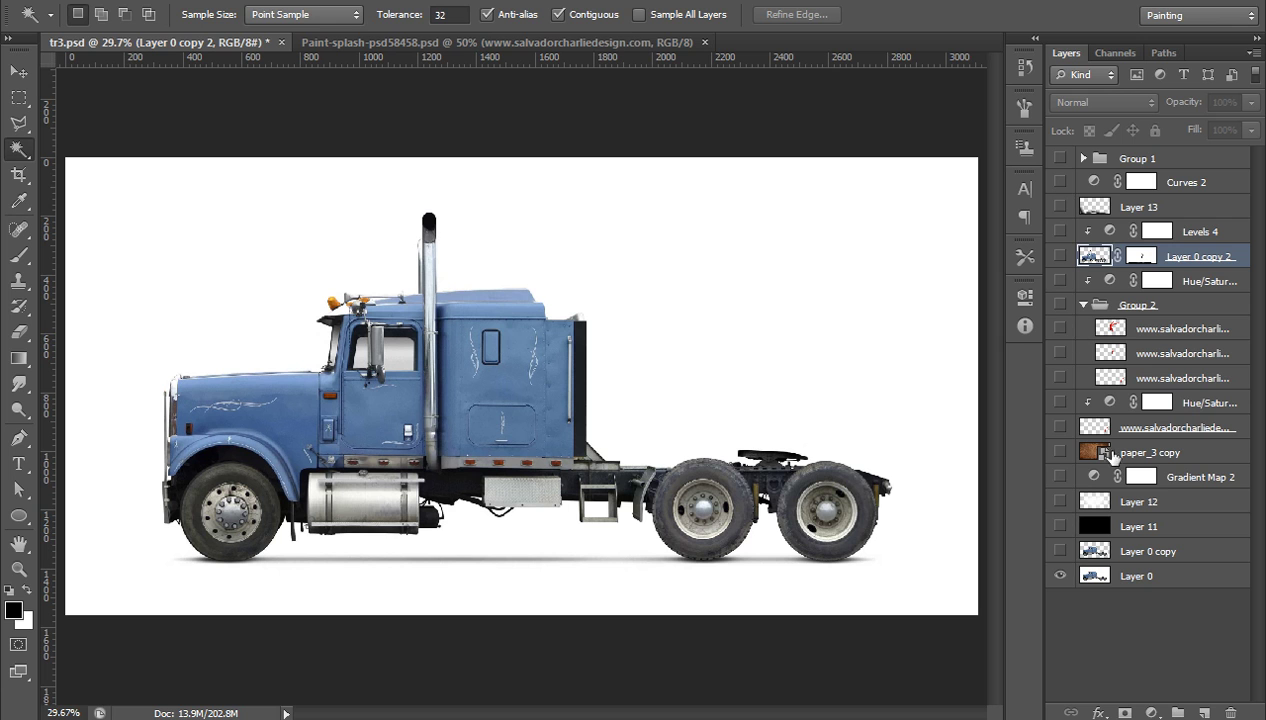
left_click_drag(1062, 530, 1066, 196)
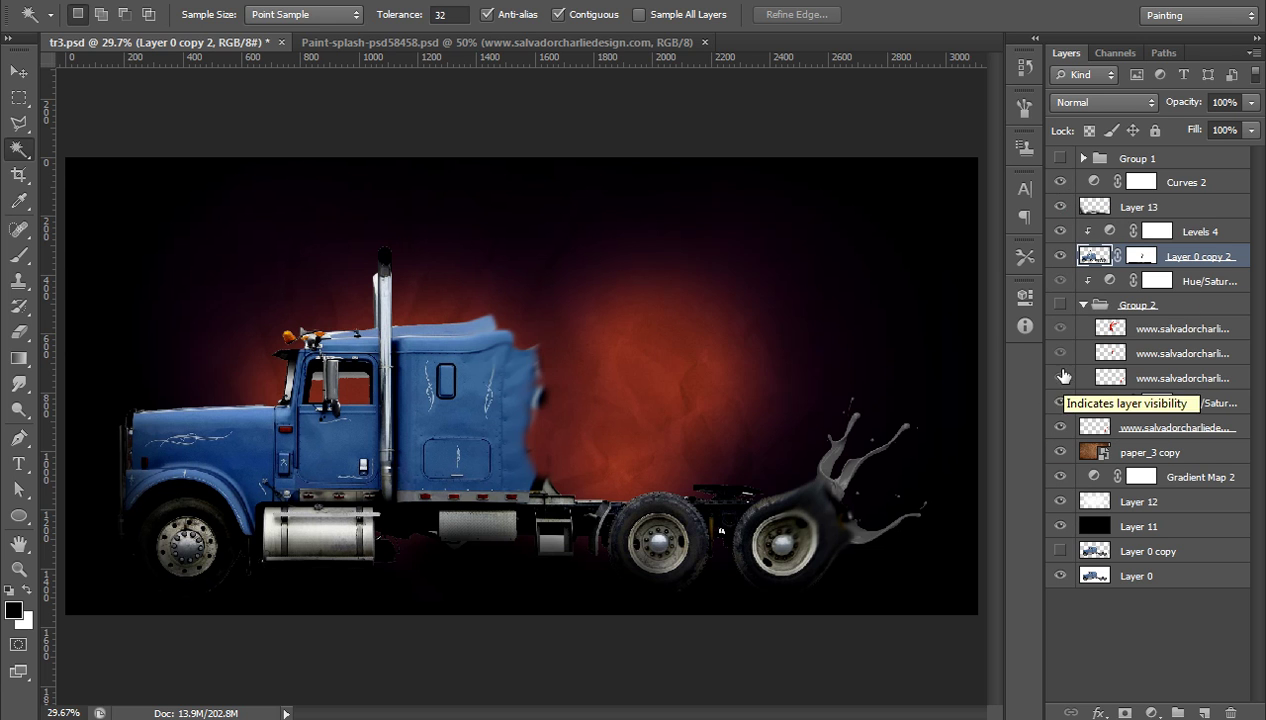
left_click(1061, 305)
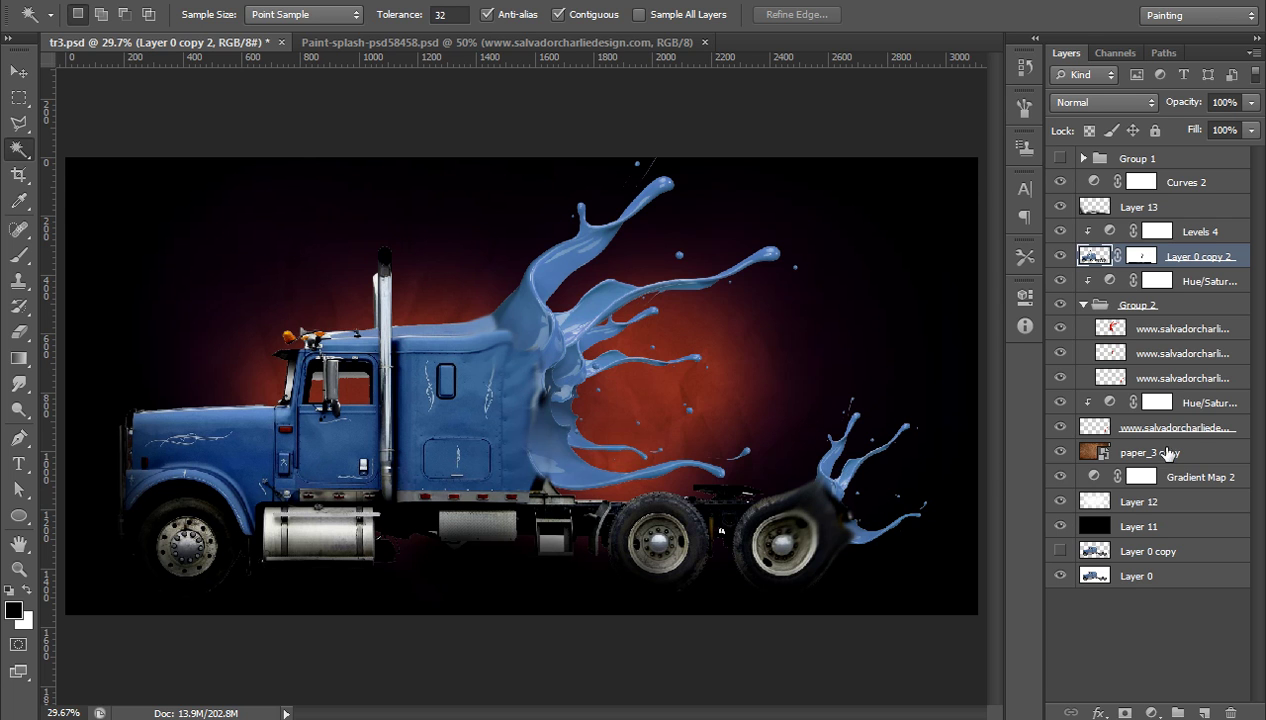
Check the Hue/Saturation adjustment clipped to the rear-wheel splash, and hide the lowest splash layer in Group 2.
double_click(1110, 403)
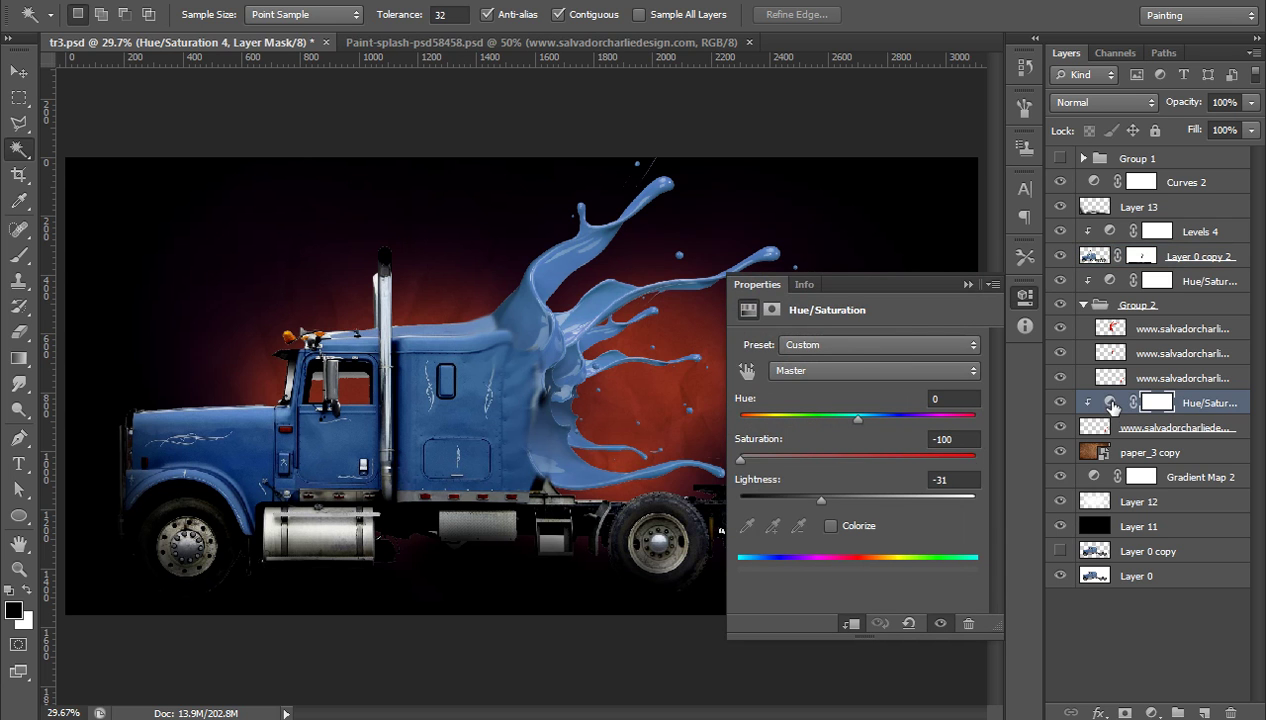
left_click(968, 285)
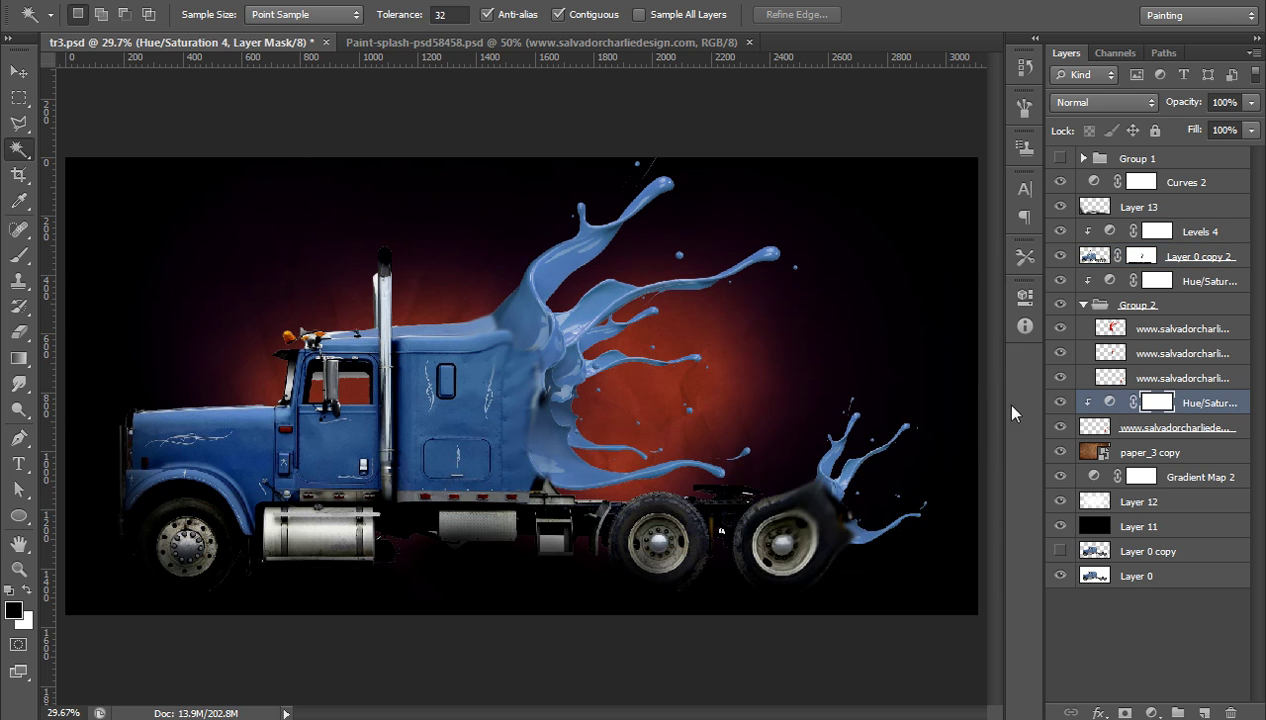
left_click(1059, 378)
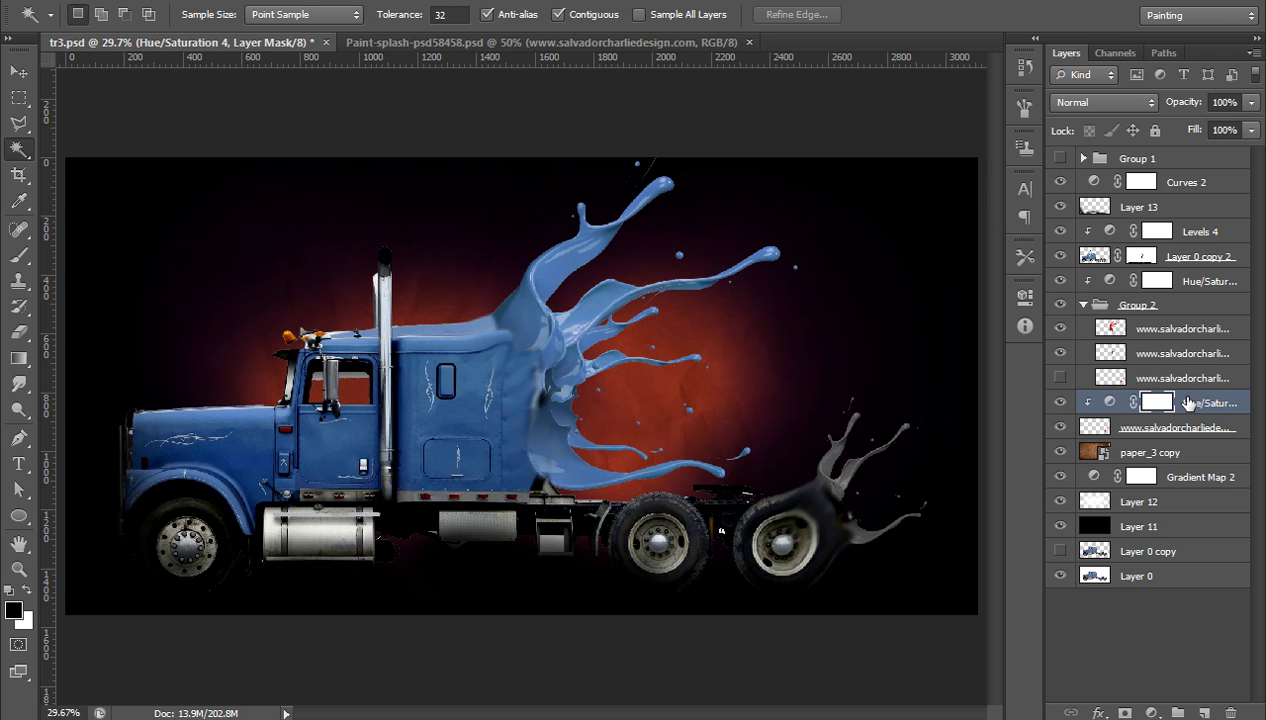
Darken the rear-wheel splash by setting the lightness of its clipped Hue/Saturation adjustment to -70.
double_click(1108, 403)
left_click_drag(868, 290, 425, 155)
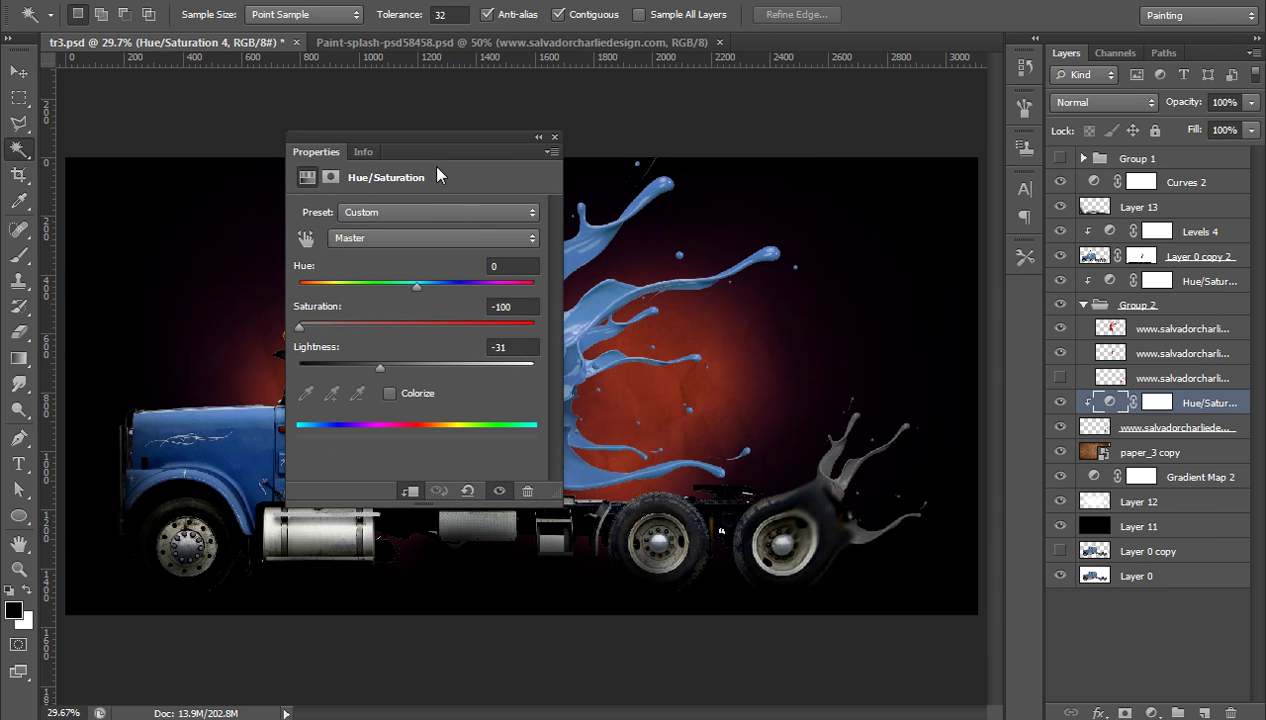
left_click_drag(379, 365, 335, 367)
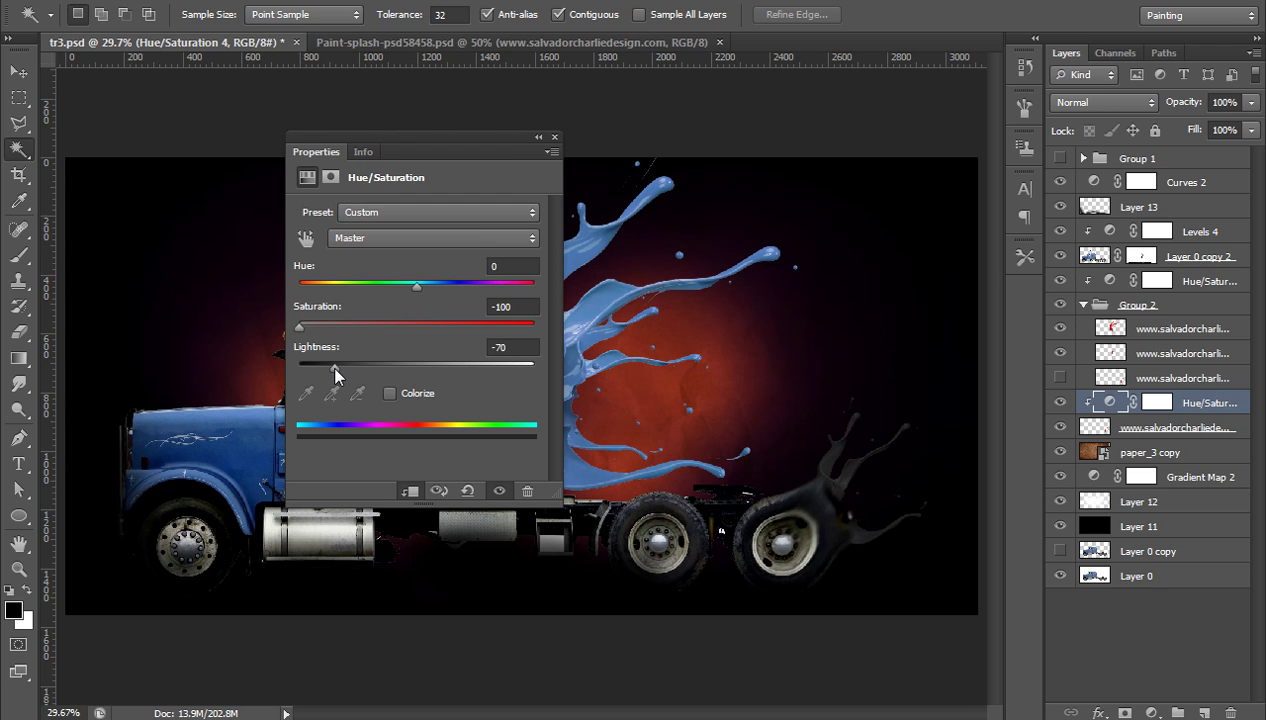
left_click_drag(505, 141, 1029, 306)
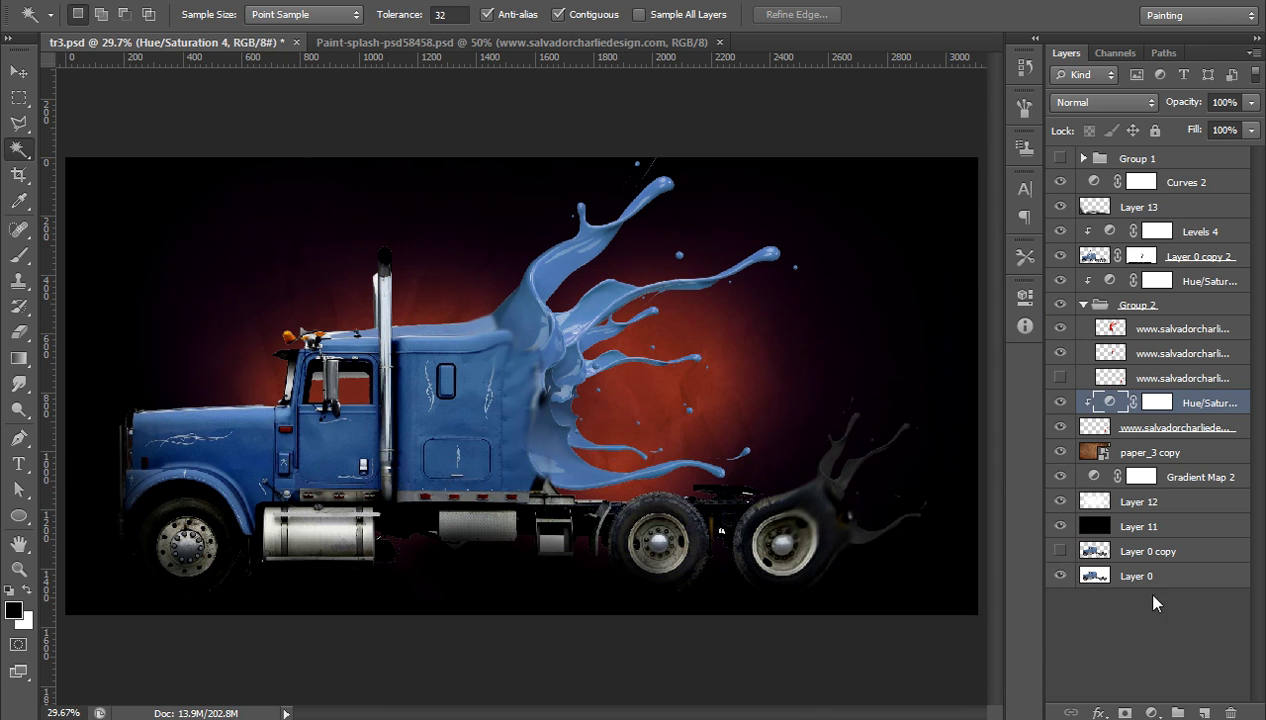